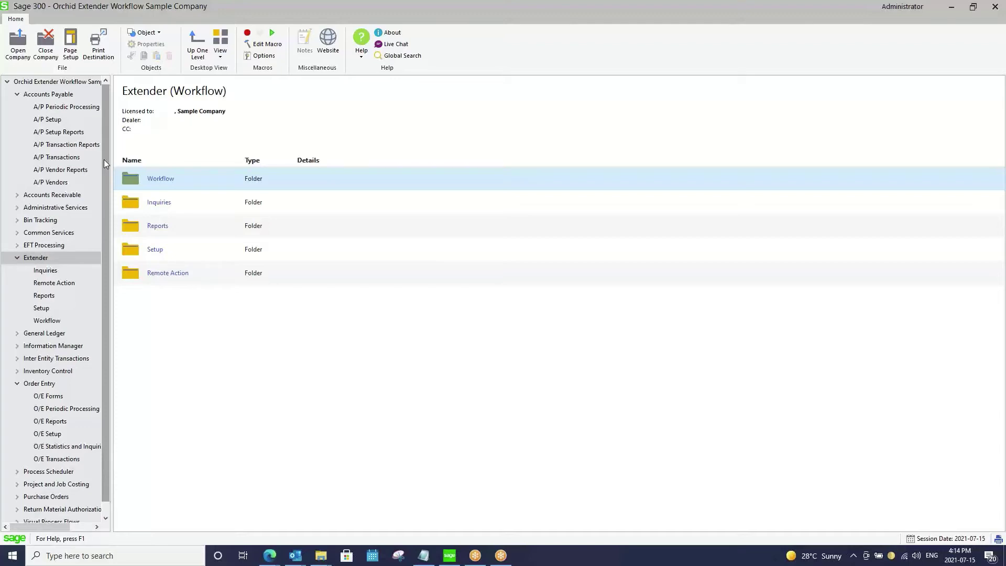
- Create a new batch from the A/P Invoice Batch List with the description TestBatch314
left_click(66, 159)
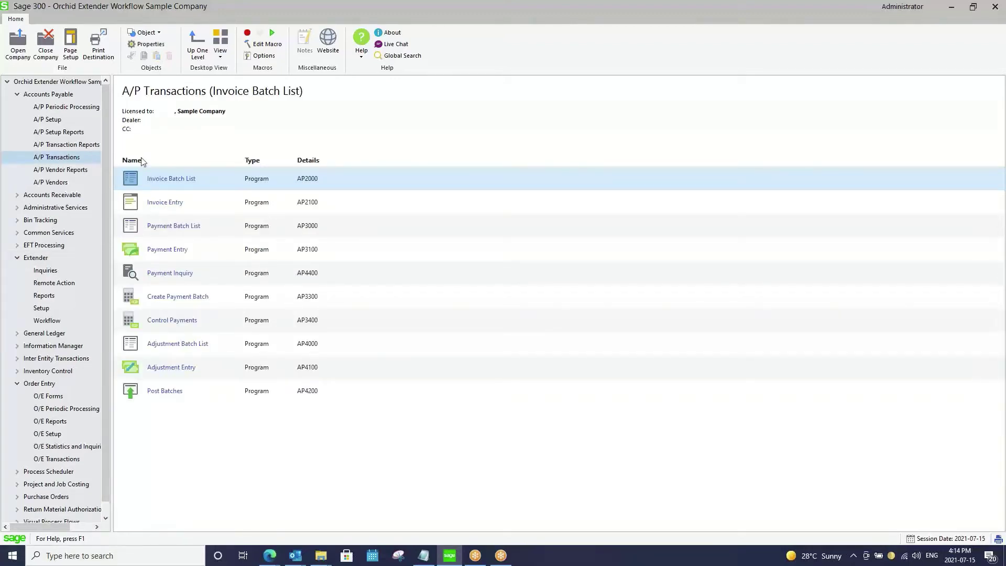
double_click(208, 182)
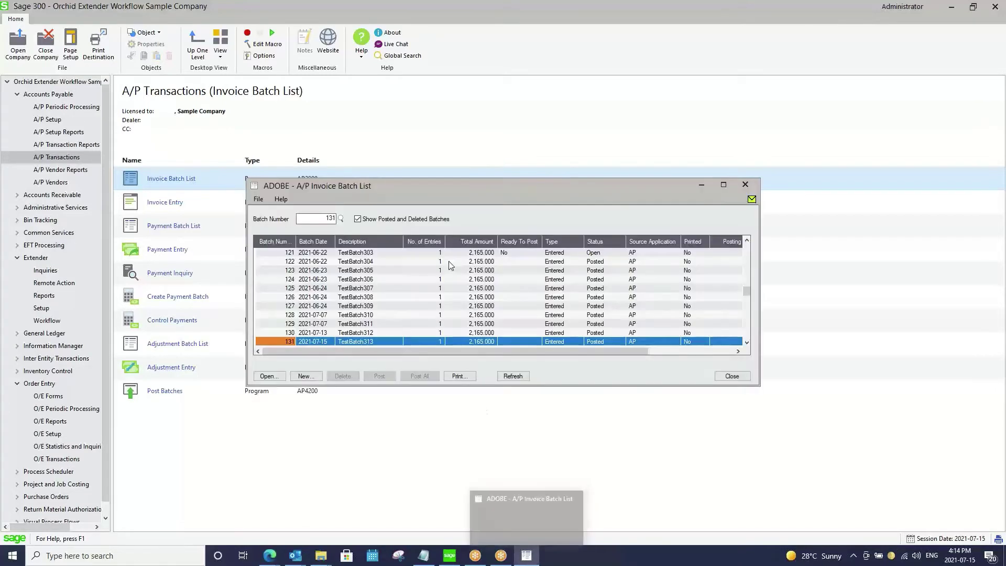
left_click(315, 377)
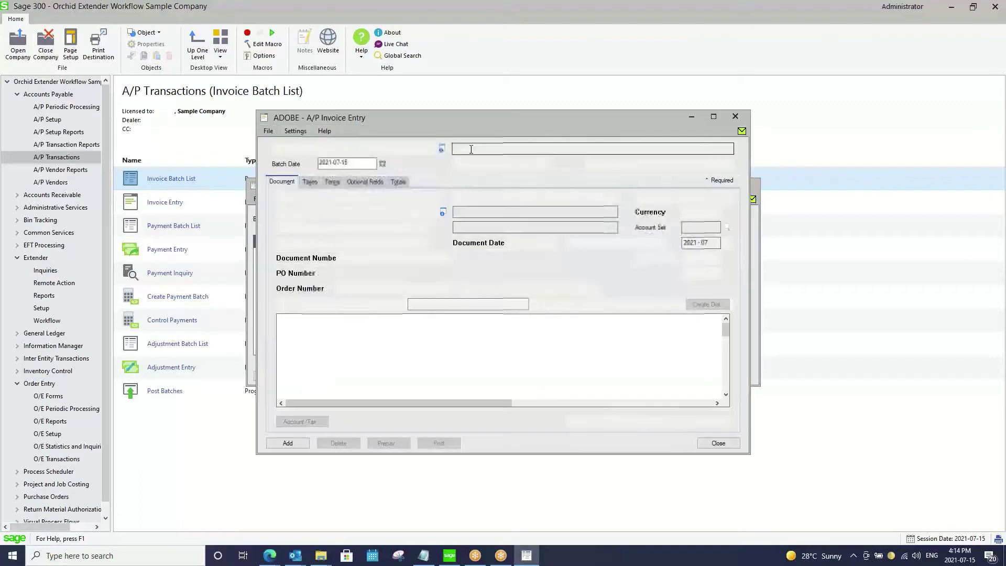
type("TestB")
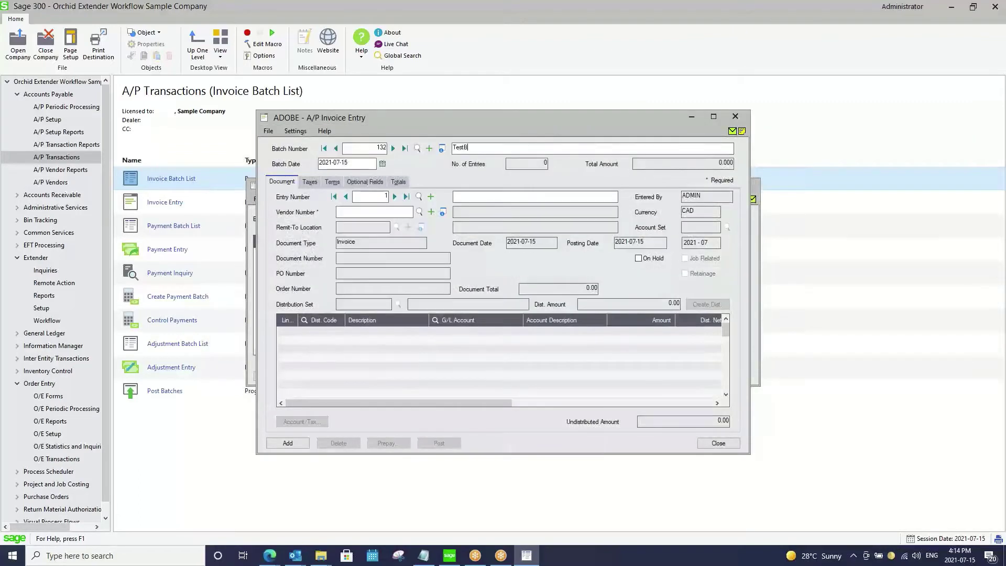
type("atch314")
- Enter vendor 1200 and document number INV47748 for the invoice
left_click(373, 211)
type("1200")
double_click(373, 212)
left_click(354, 258)
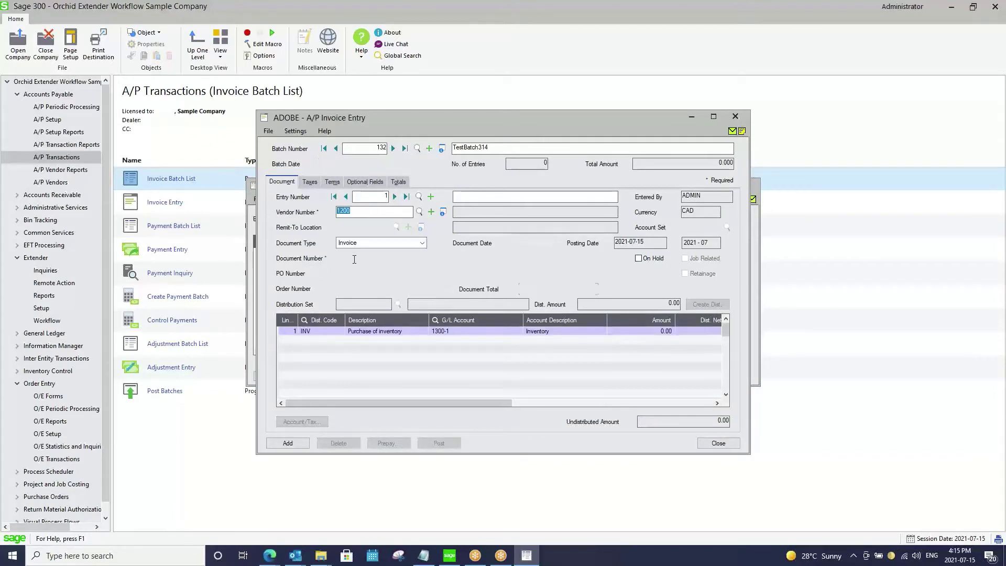
type("INV47748")
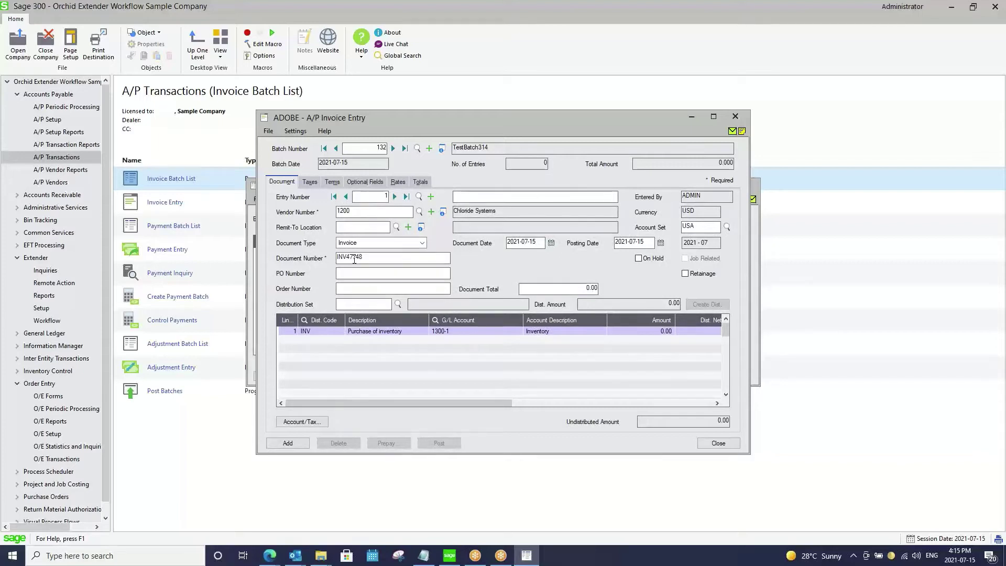
- Set the inventory detail line's amount to 2,000.00 and the document total to 2,165.00
left_click(652, 330)
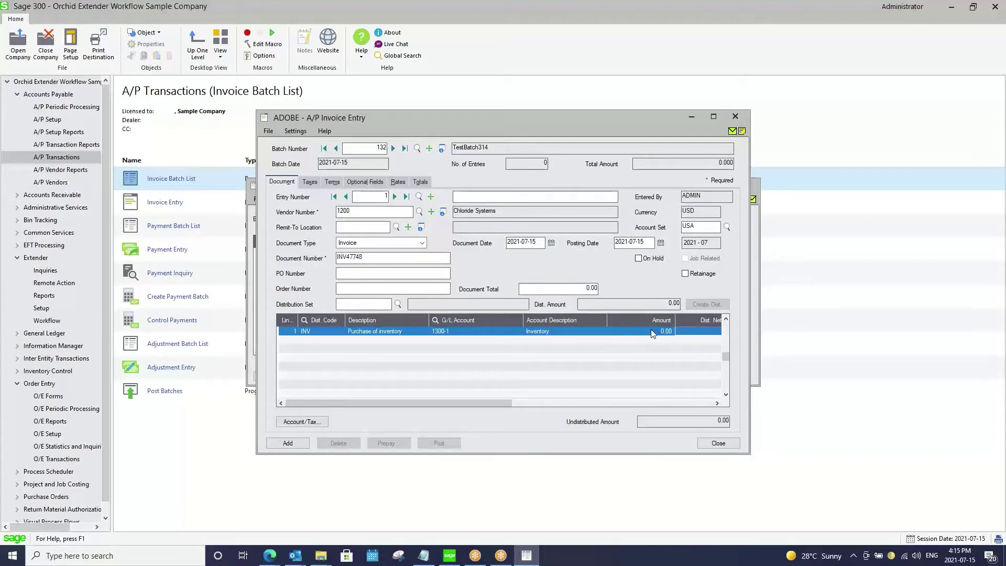
type("2,000")
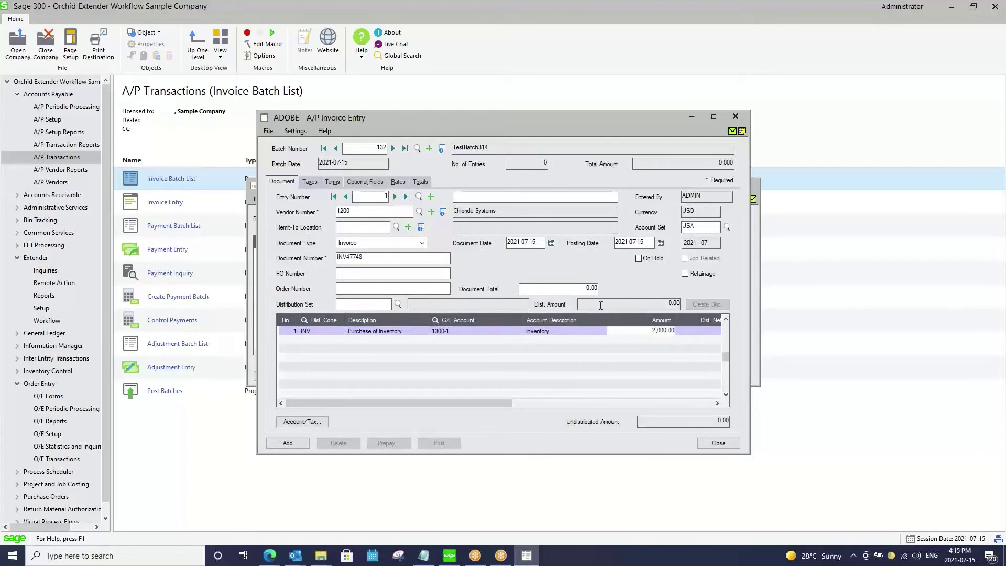
key("Tab")
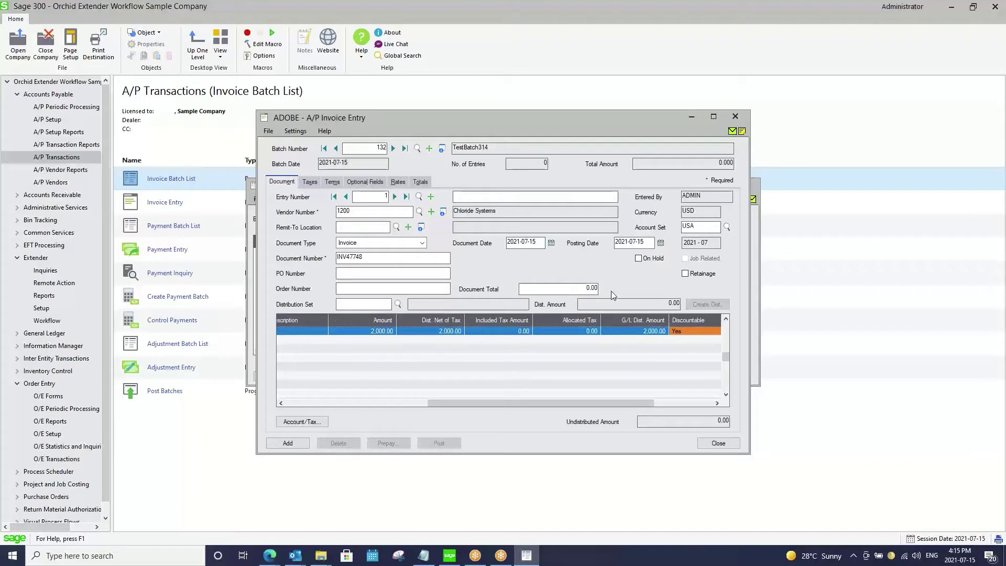
left_click(607, 289)
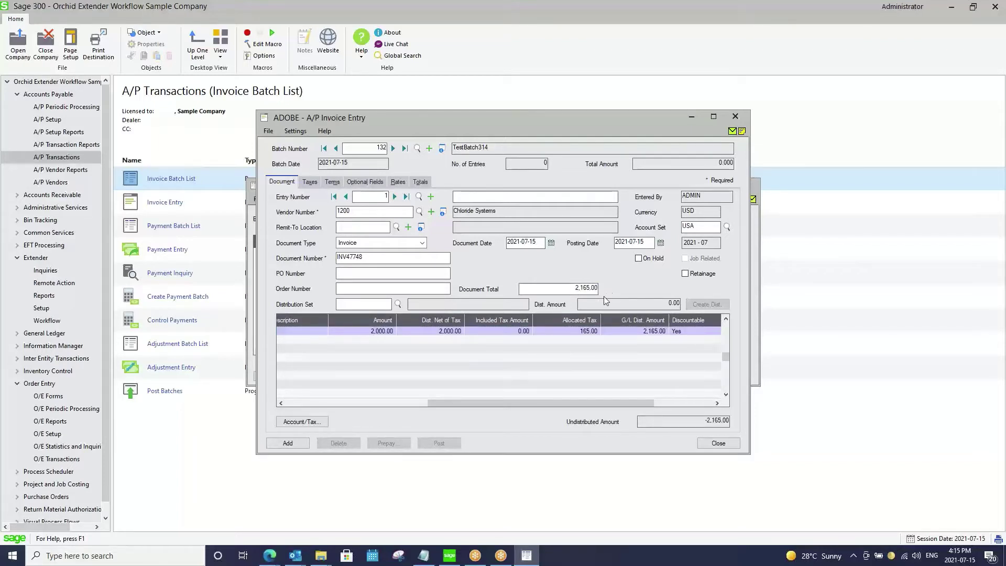
left_click(593, 375)
- Add the invoice to the batch and close the invoice entry window
left_click(287, 443)
key("Return")
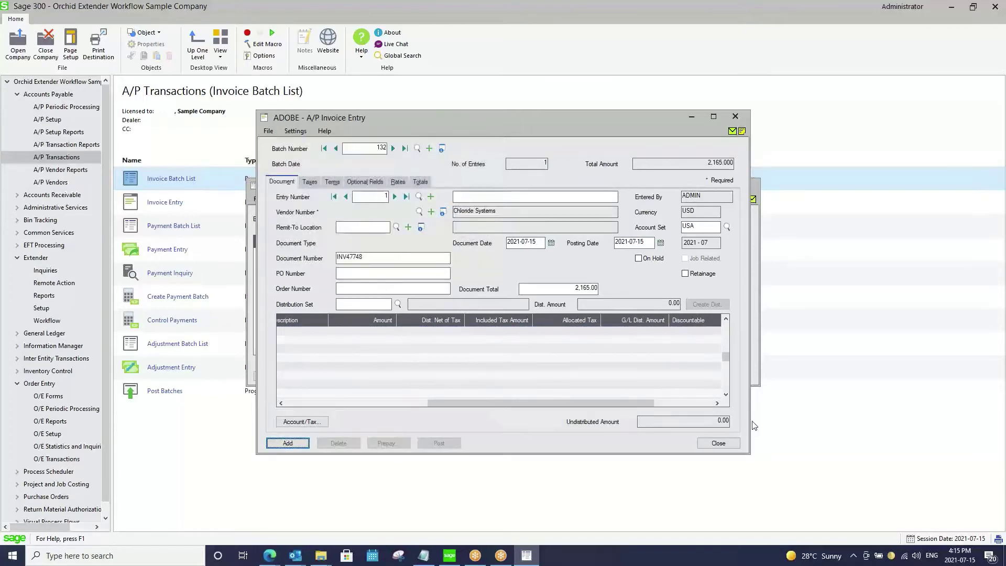
left_click(728, 442)
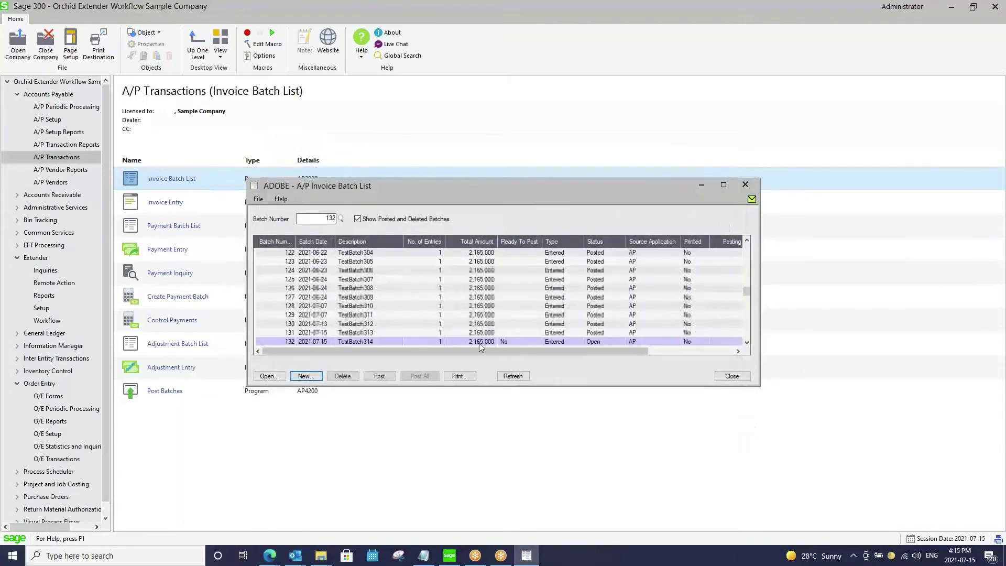
- Try to set TestBatch314 to Ready To Post, dismiss the approval message, and close the invoice batch list
left_click(478, 341)
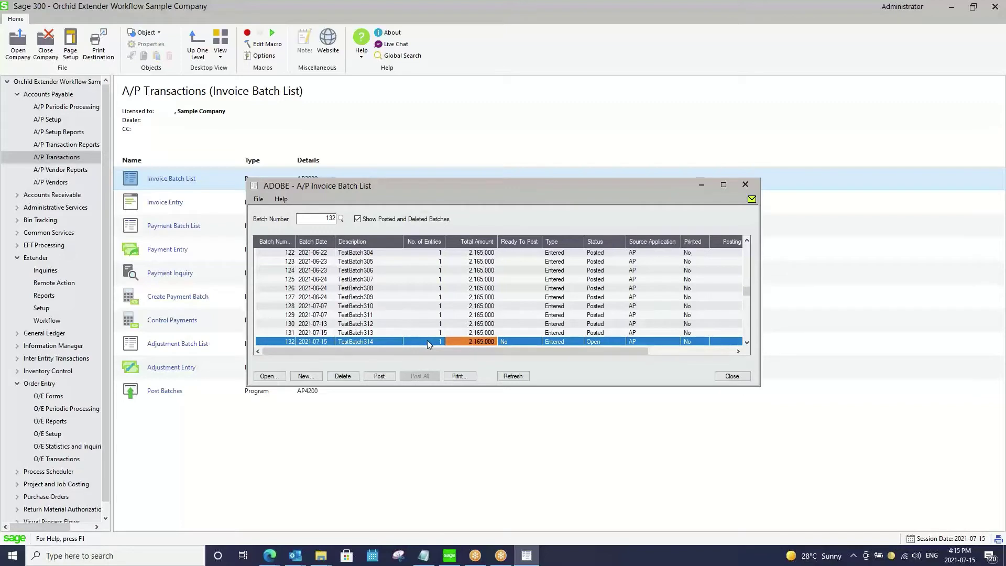
double_click(508, 342)
double_click(507, 341)
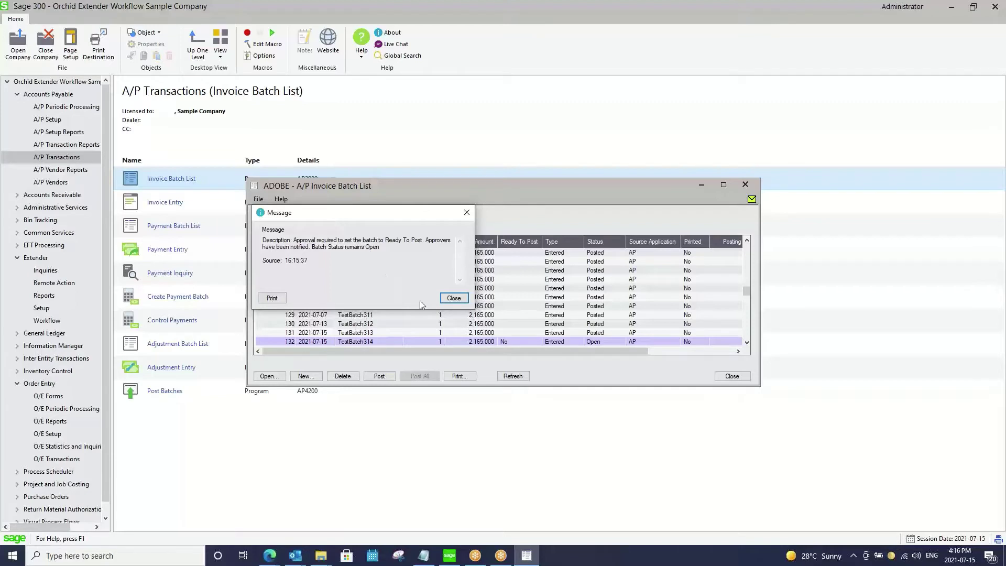
left_click(453, 298)
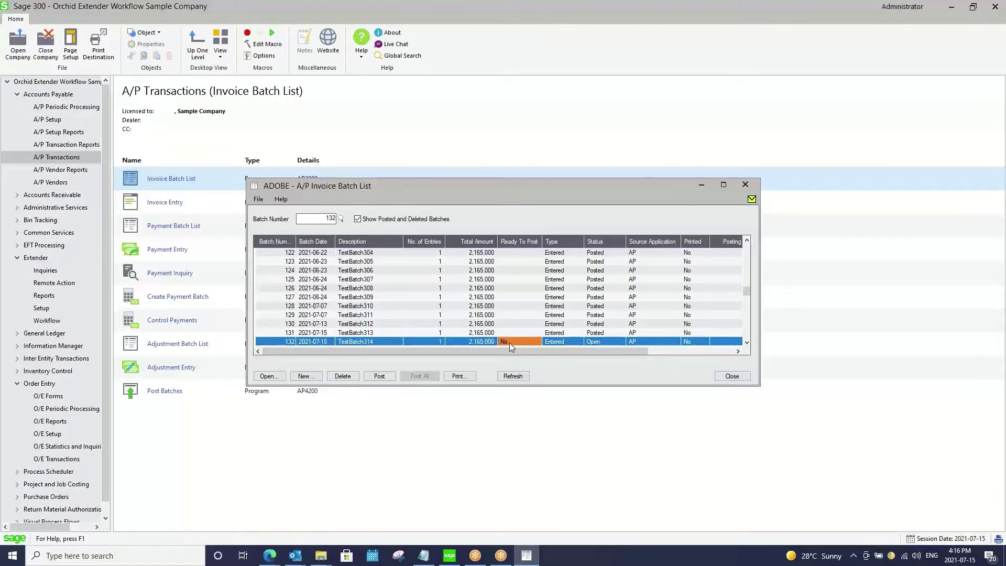
left_click(732, 376)
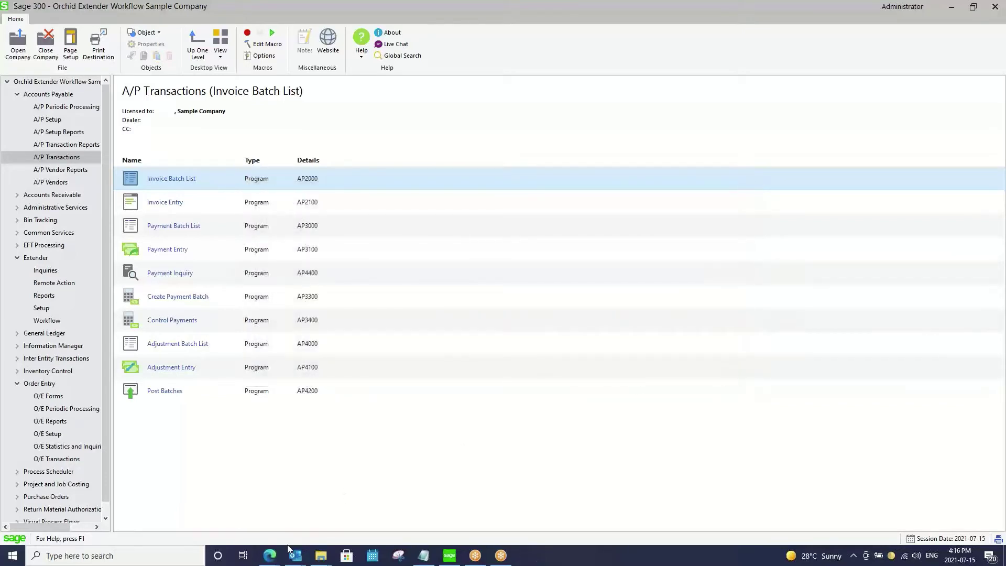
- Switch to the Gmail inbox and open the agreement from the A/P Invoice Batch 132 signature request for signing
mouse_move(272, 554)
left_click(317, 529)
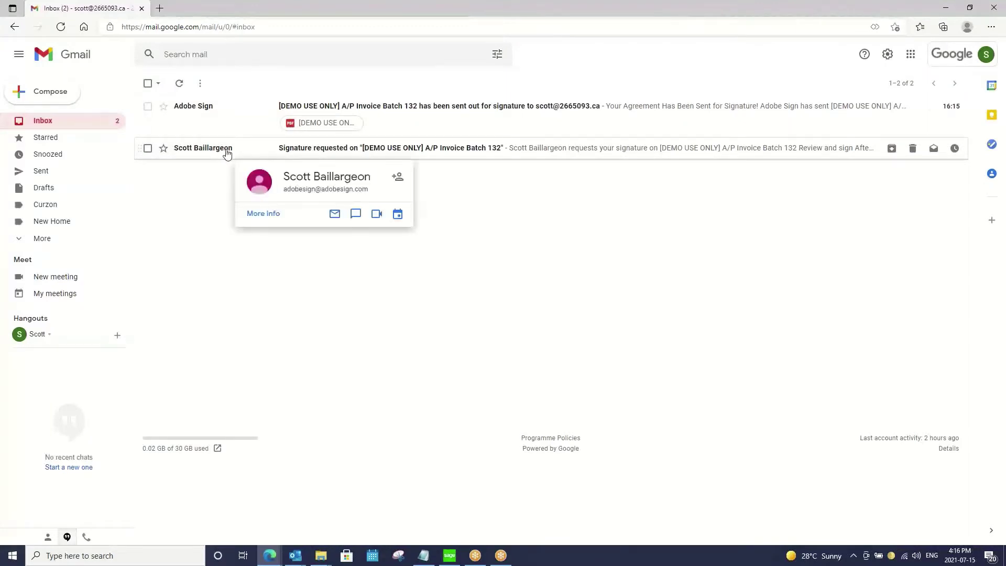
left_click(227, 152)
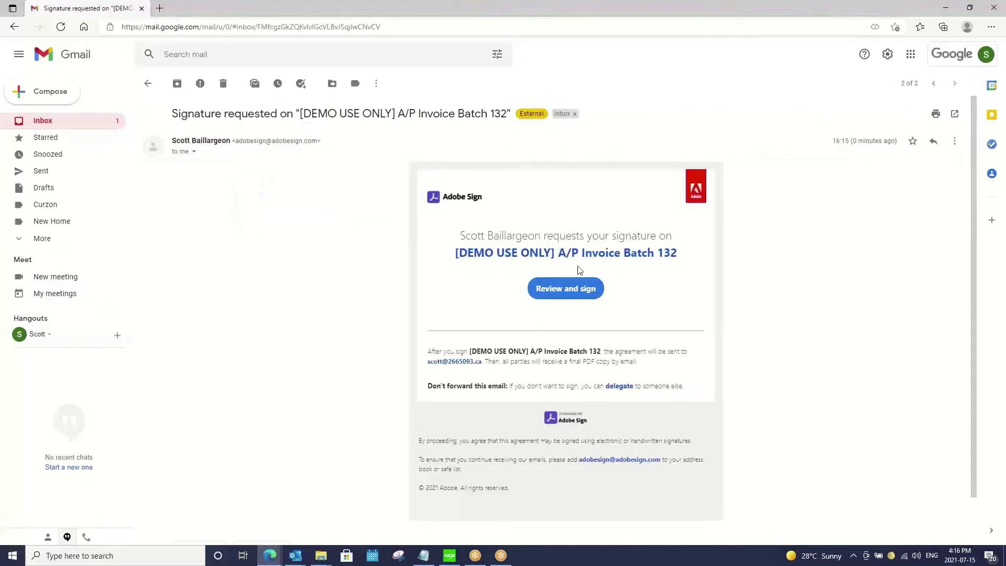
left_click(568, 291)
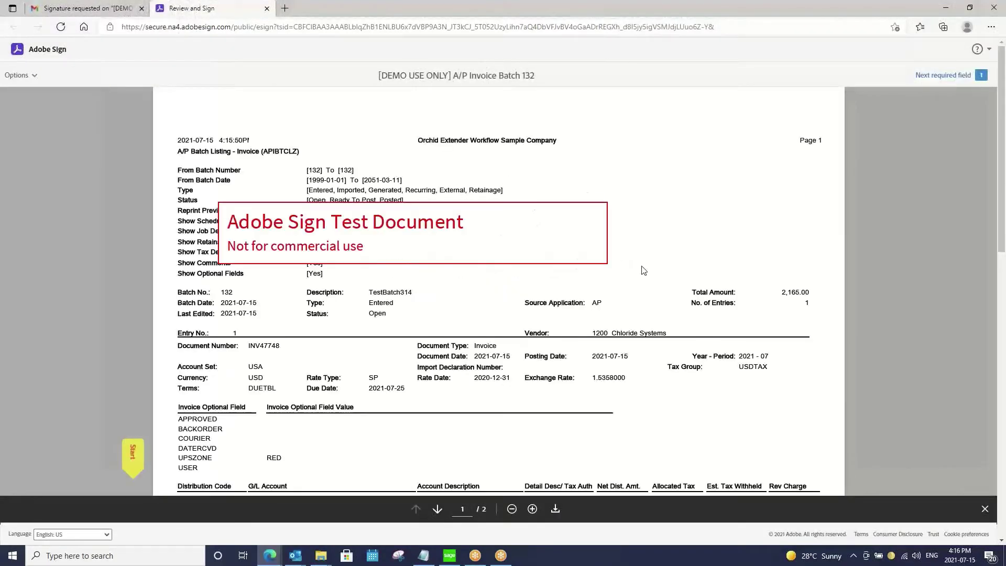
- Sign the agreement in the first signature field with the approver's typed first name, submit it, and close the signing page
scroll(643, 270, "down", 1)
scroll(643, 270, "down", 1)
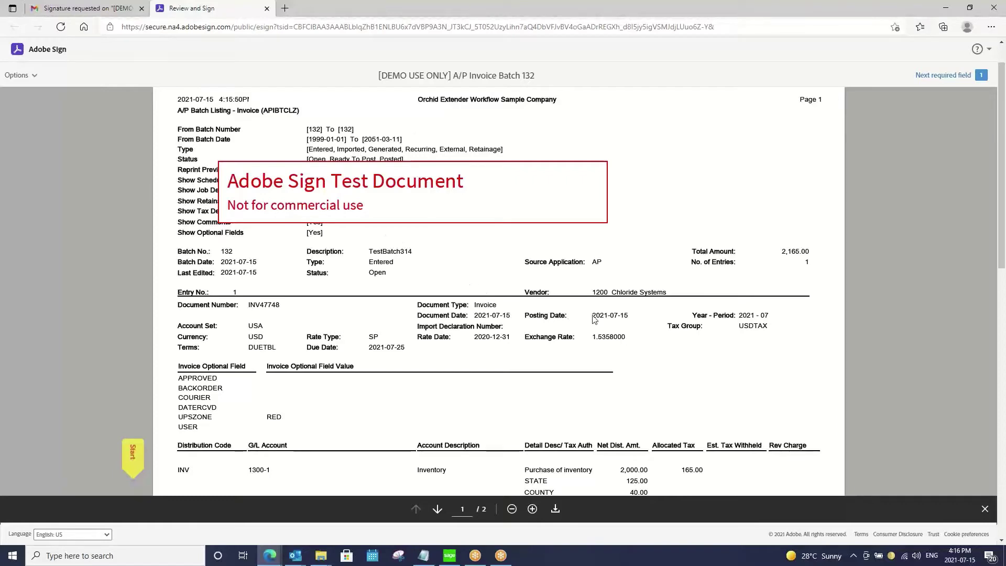
scroll(594, 319, "down", 5)
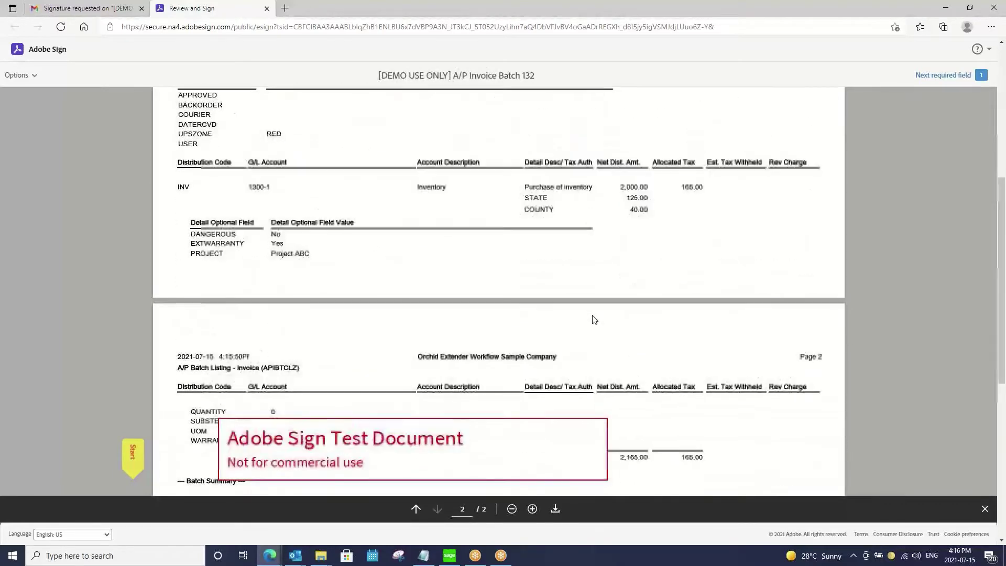
scroll(593, 319, "down", 4)
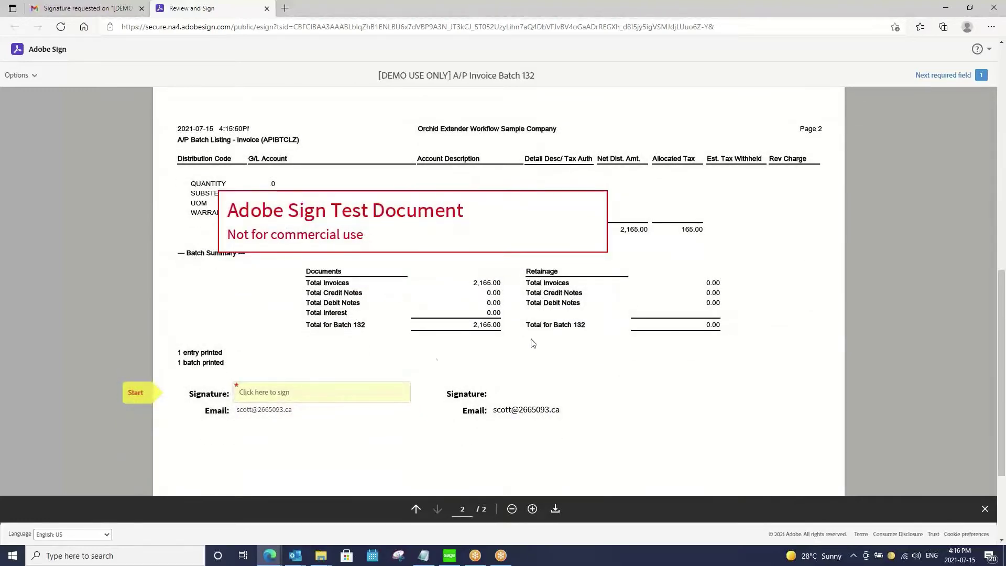
scroll(444, 323, "down", 2)
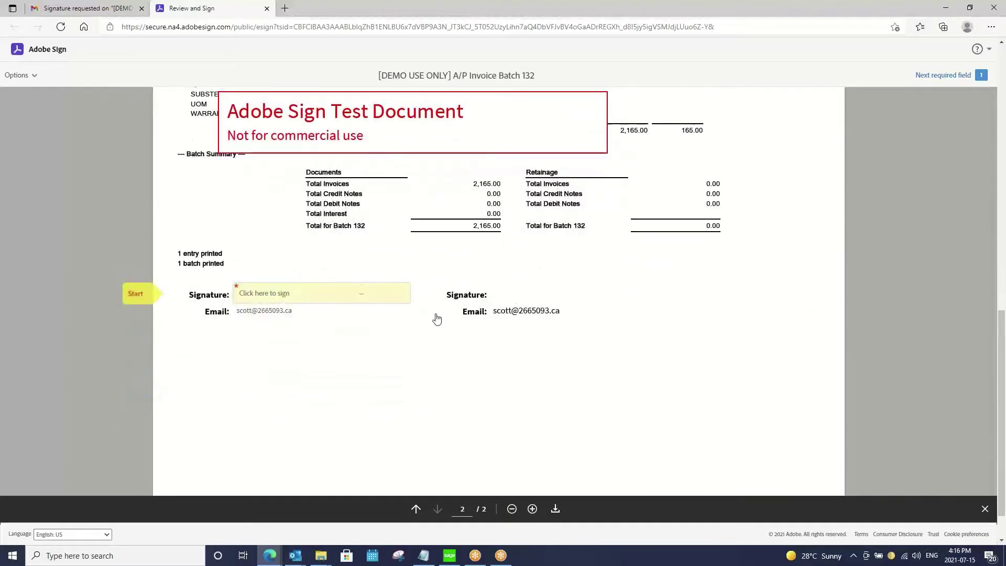
left_click(301, 290)
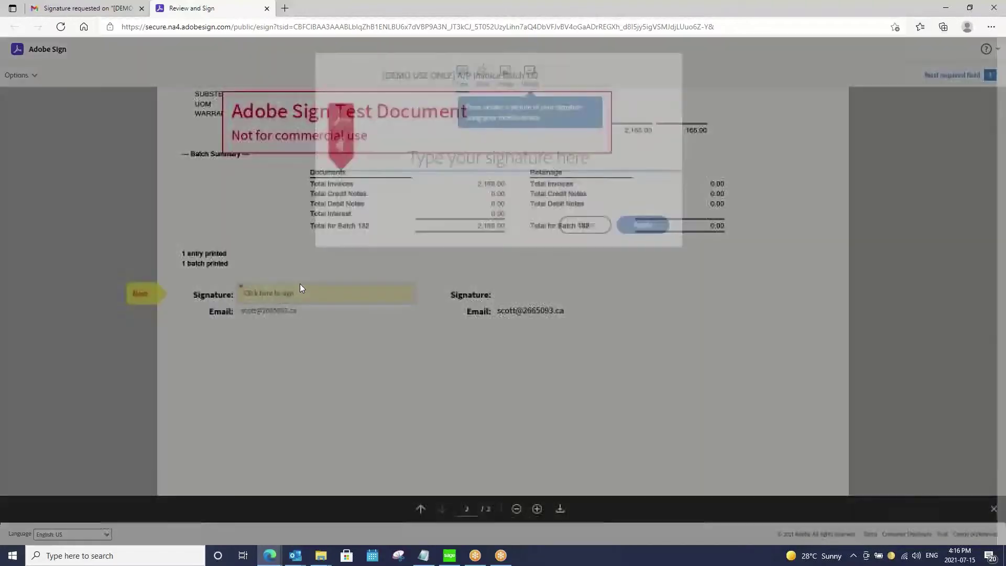
type("Scott")
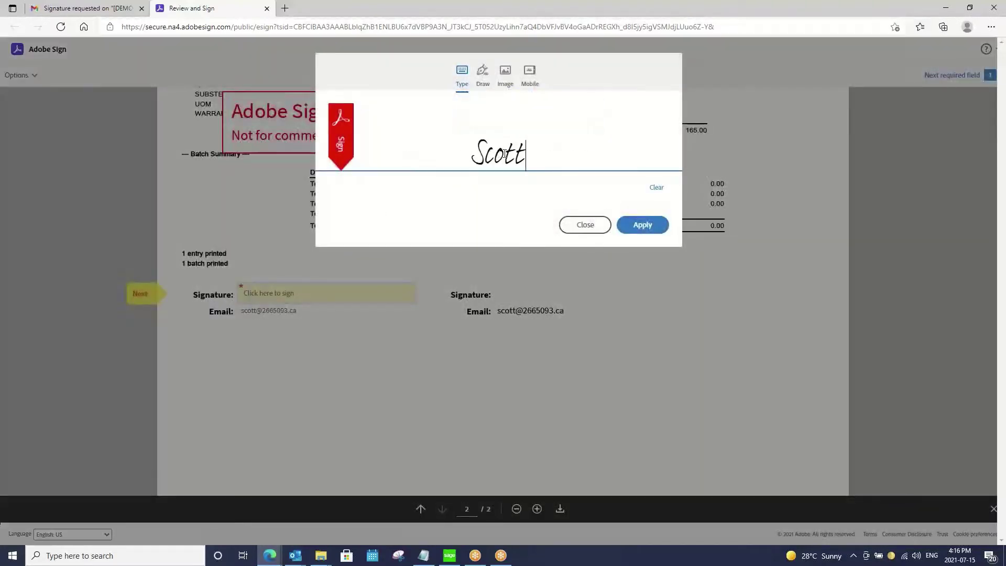
left_click(644, 225)
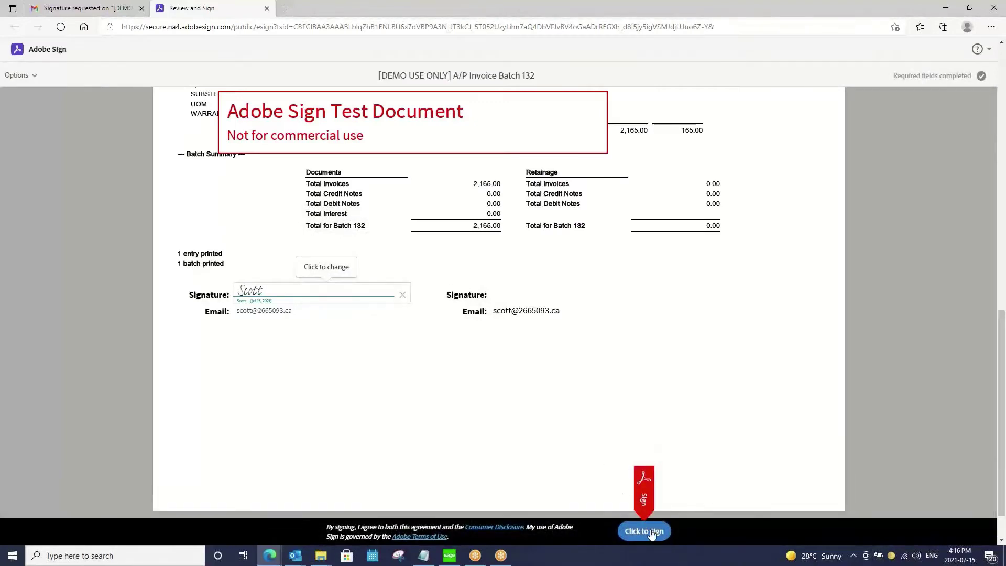
left_click(644, 531)
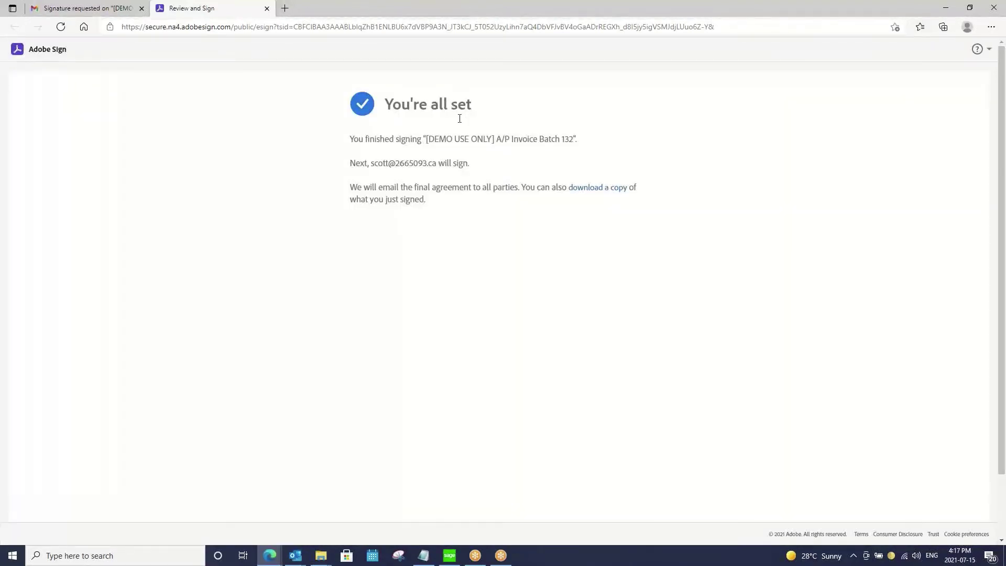
left_click(266, 9)
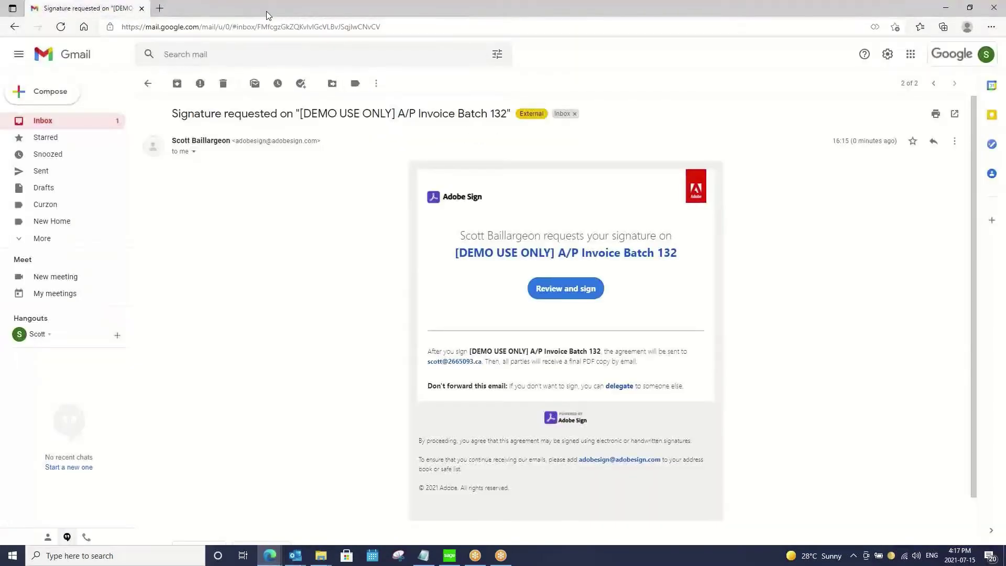
- Refresh the inbox and open the agreement from the newest A/P Invoice Batch 132 signature request
left_click(87, 123)
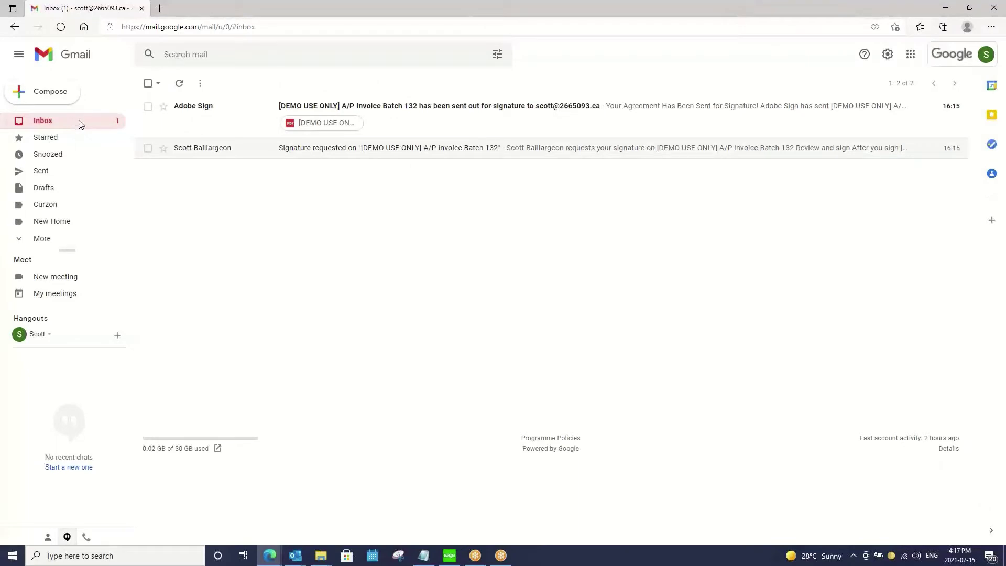
left_click(76, 123)
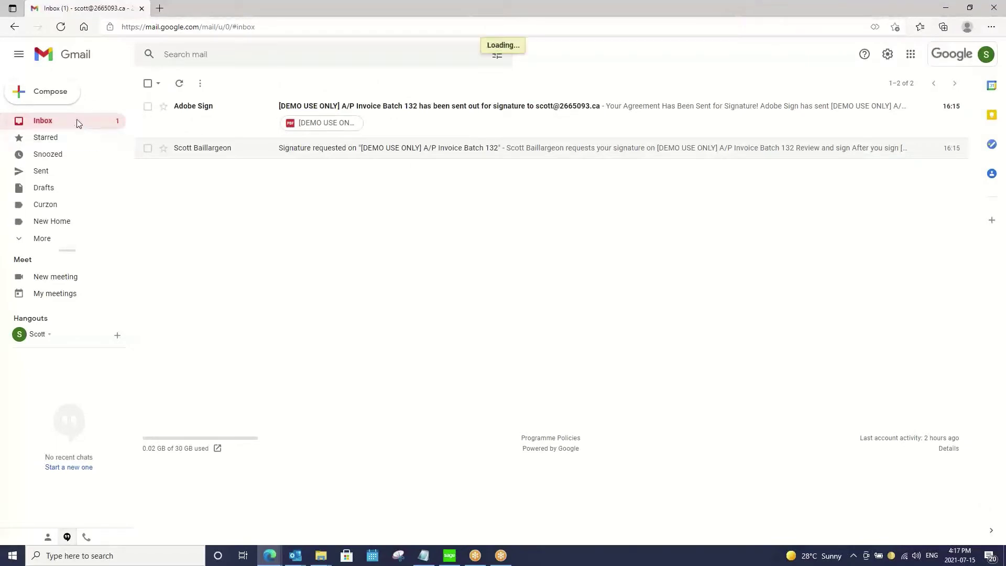
left_click(221, 150)
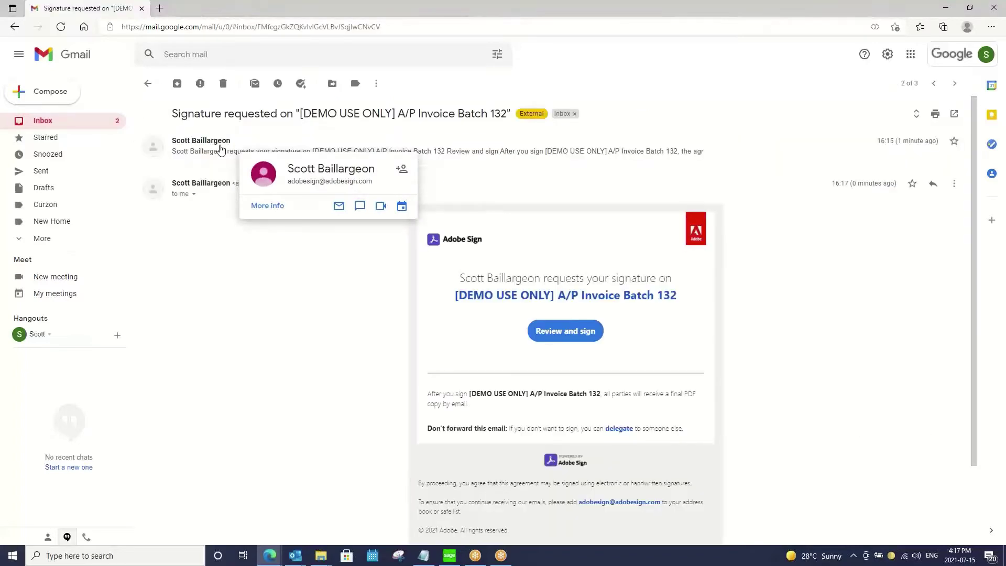
left_click(573, 331)
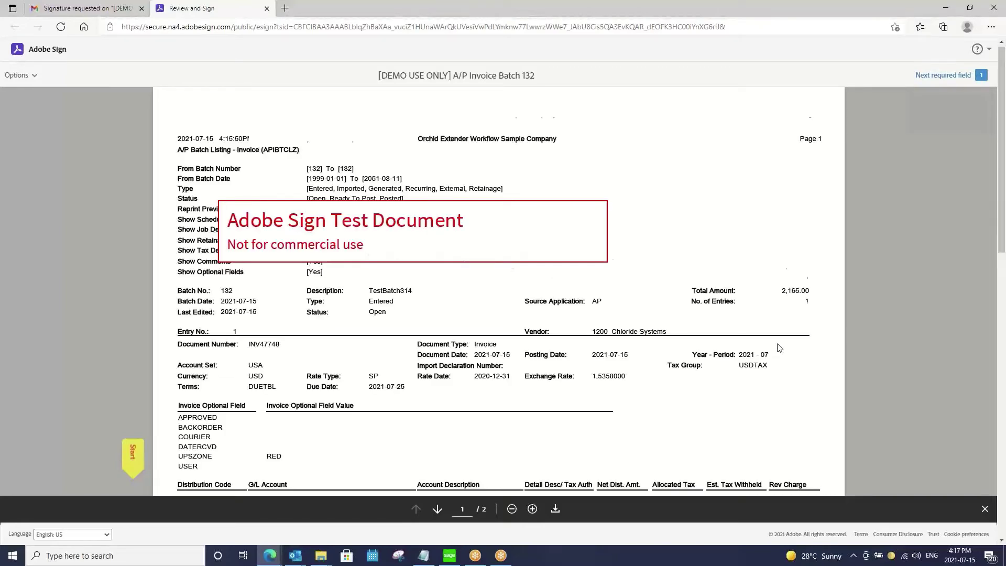
- Review the A/P Invoice Batch 132 agreement, sign its second signature field with the approver's typed initial, and submit it
scroll(779, 348, "down", 2)
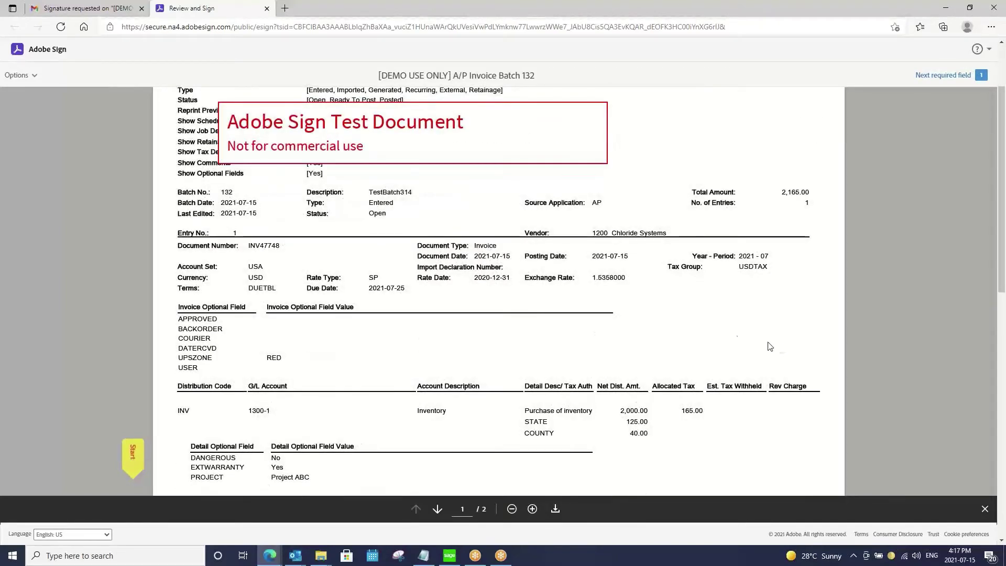
scroll(735, 332, "down", 2)
scroll(735, 333, "down", 5)
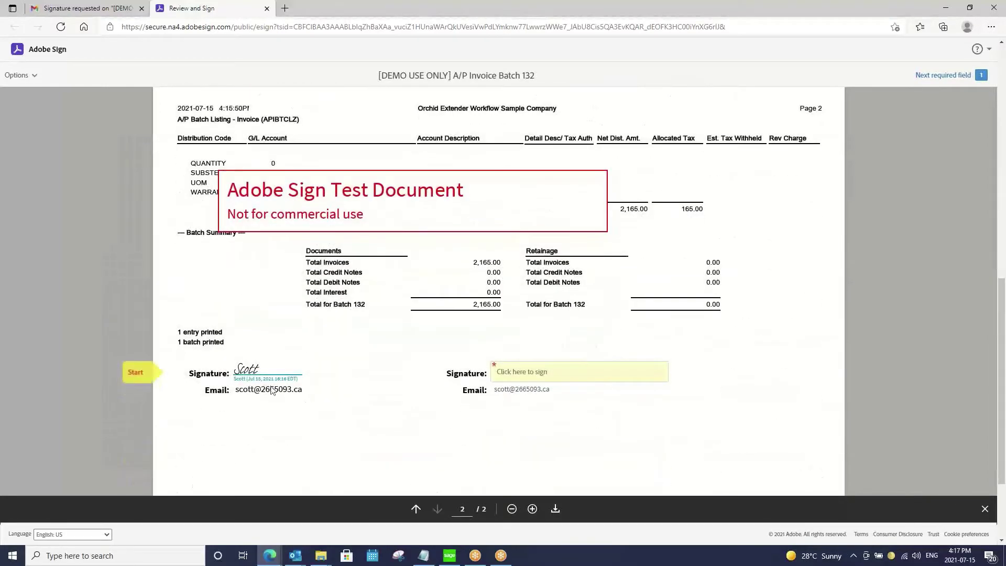
scroll(383, 375, "down", 1)
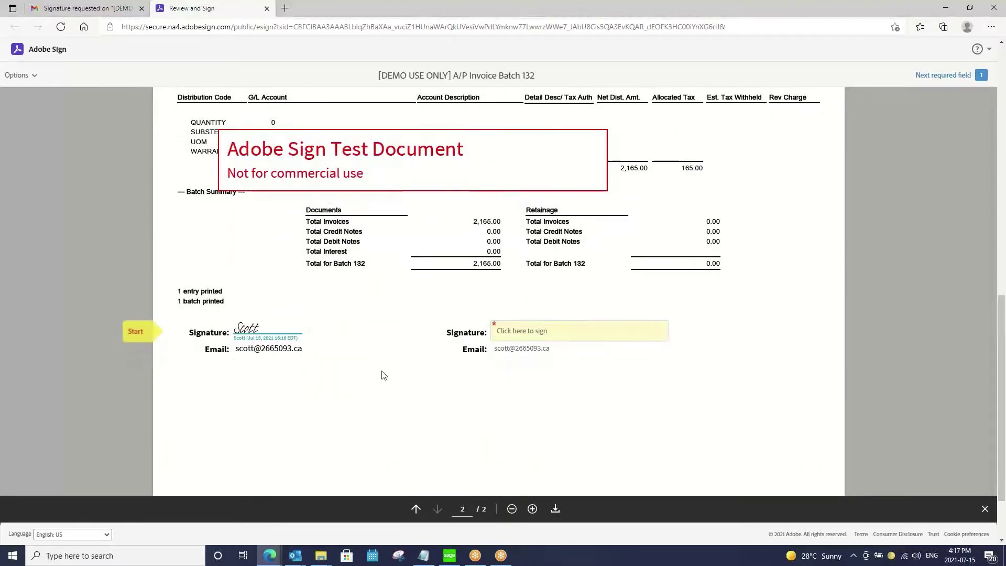
left_click(520, 332)
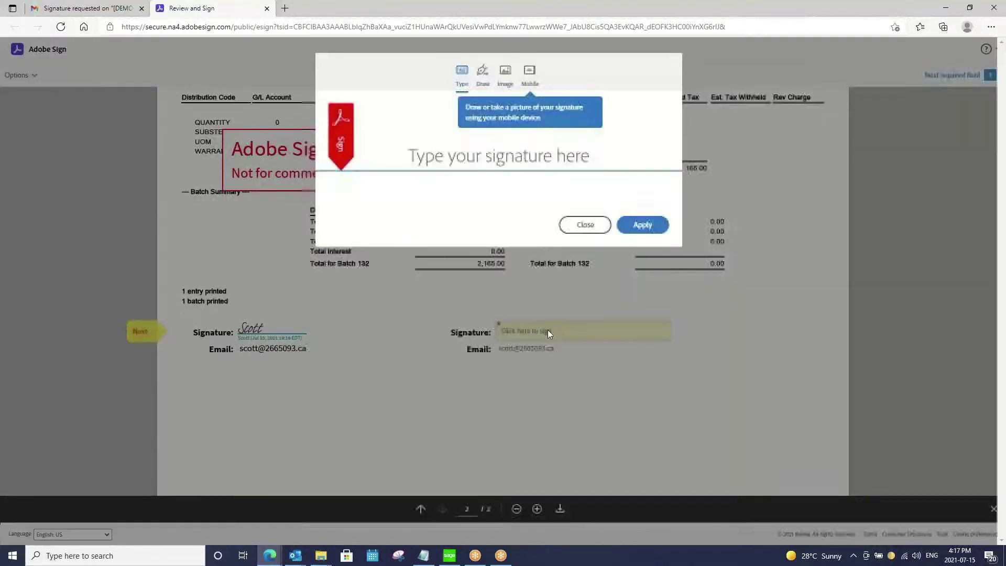
type("S")
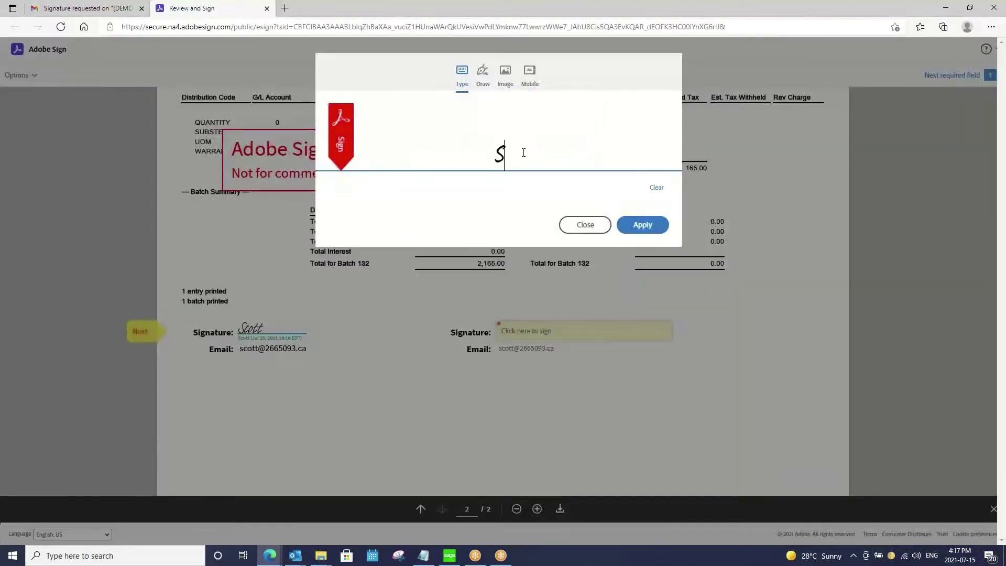
left_click(647, 231)
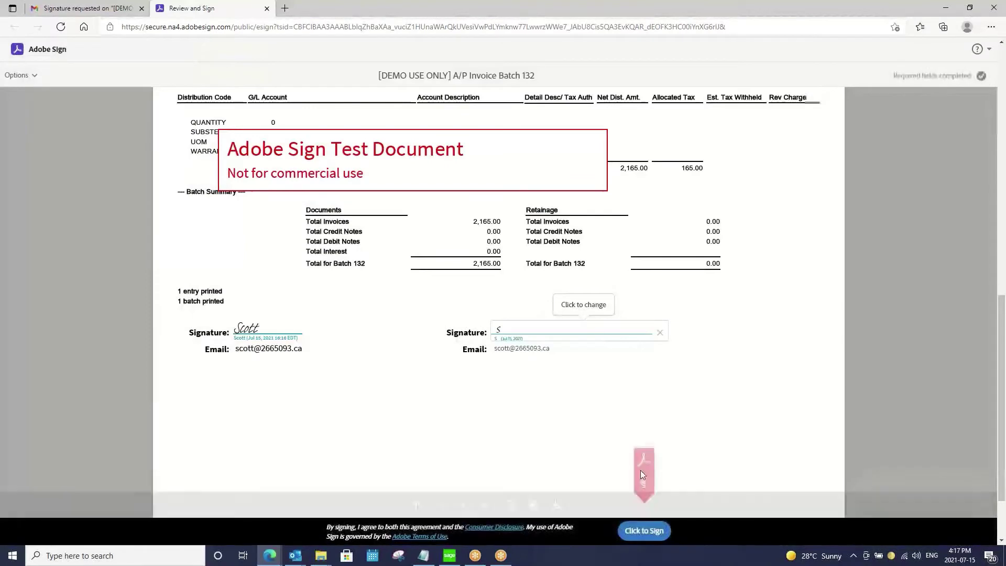
left_click(654, 531)
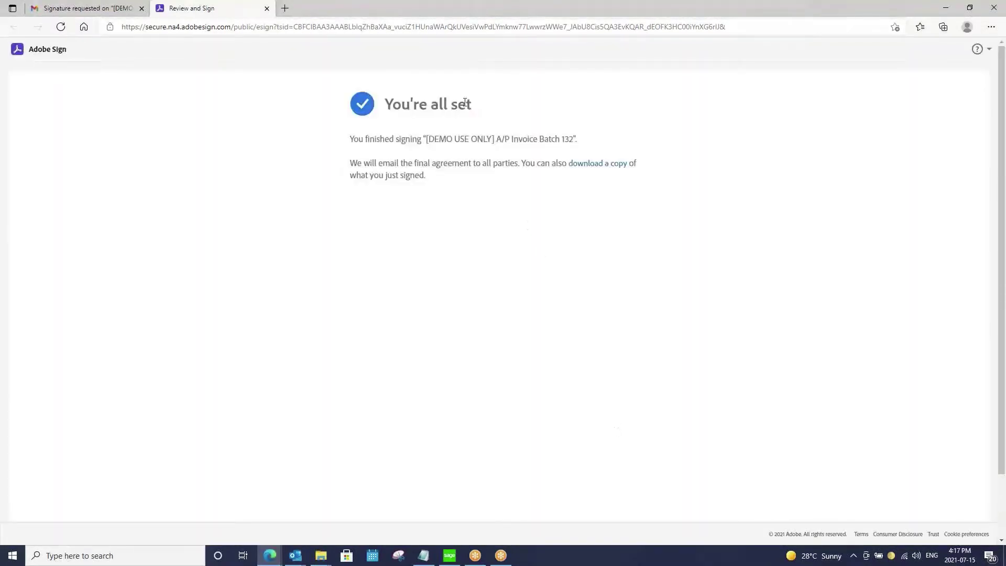
- Check the Gmail inbox for the Batch 132 completion e-mails and return to Sage 300
left_click(81, 9)
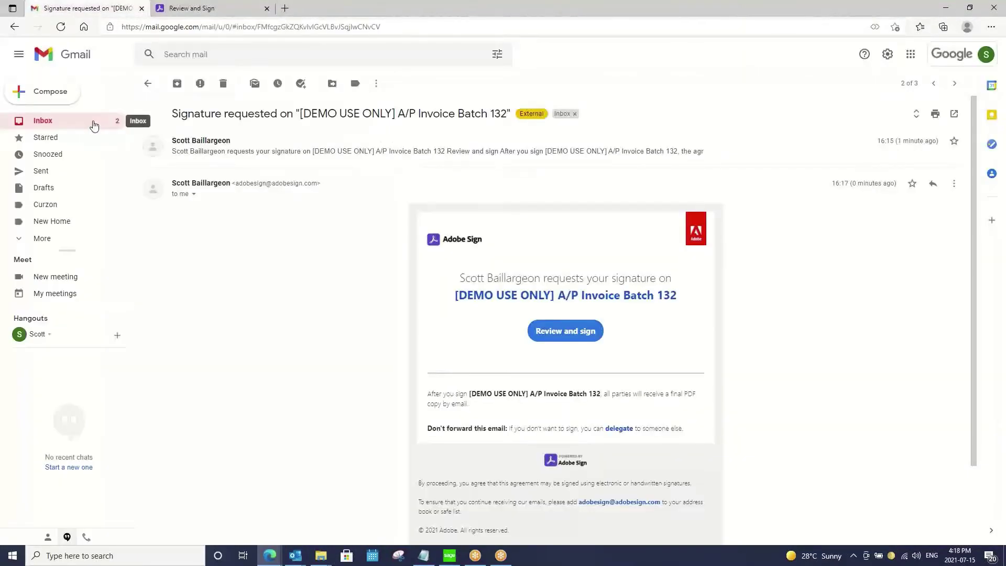
left_click(94, 124)
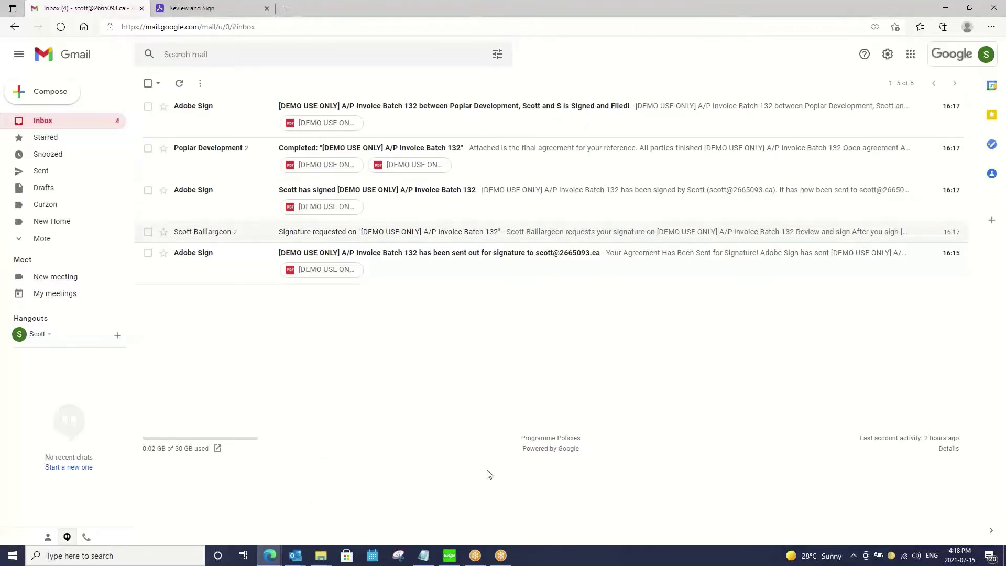
left_click(948, 10)
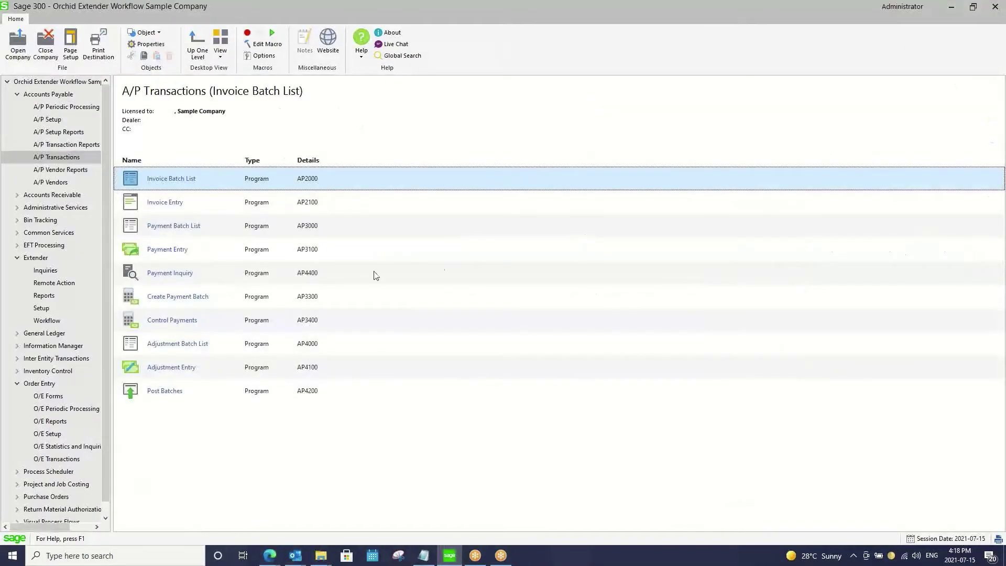
- Run the Extender Remote Action Poller to apply the signed approval and dismiss its message
left_click(57, 287)
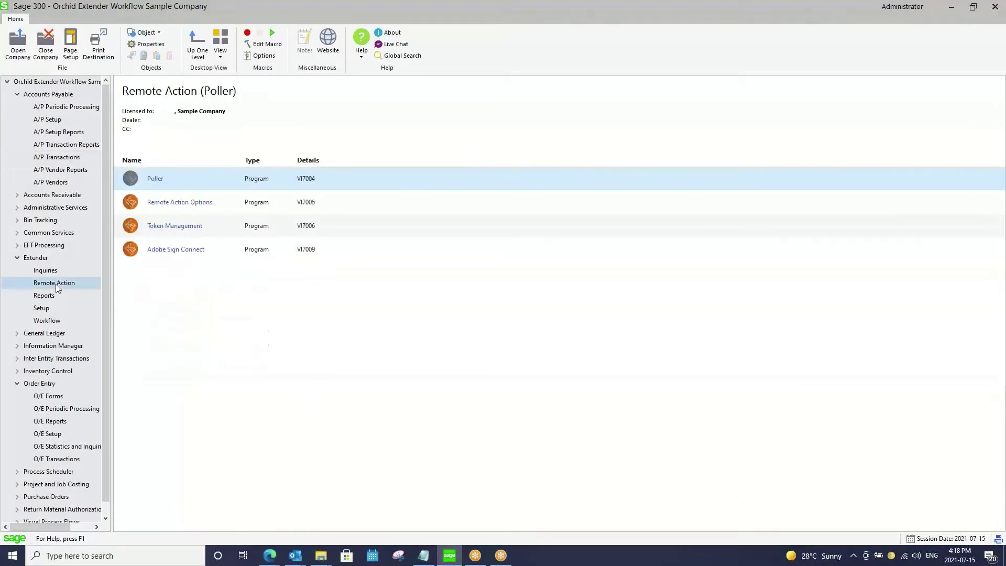
double_click(172, 181)
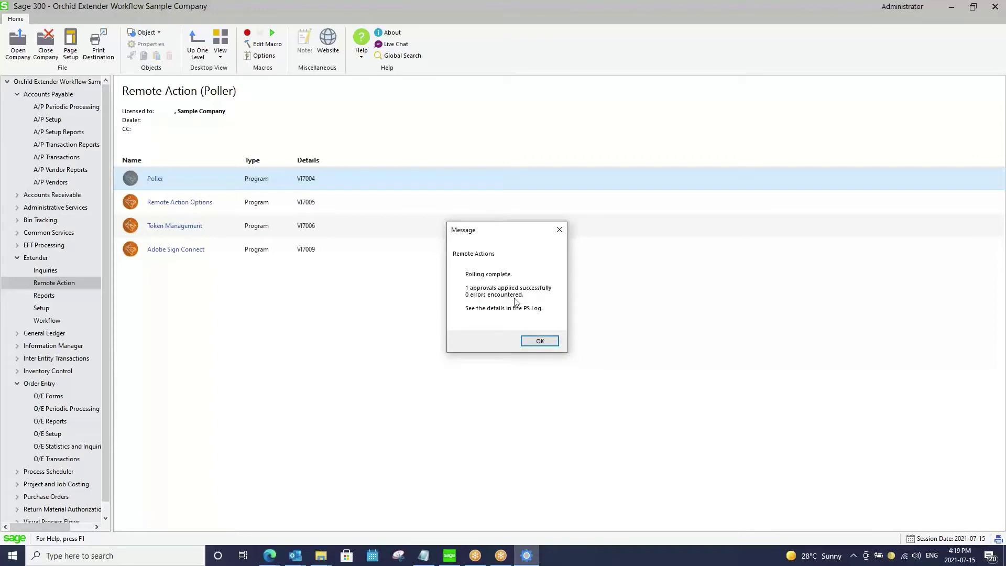
left_click(542, 343)
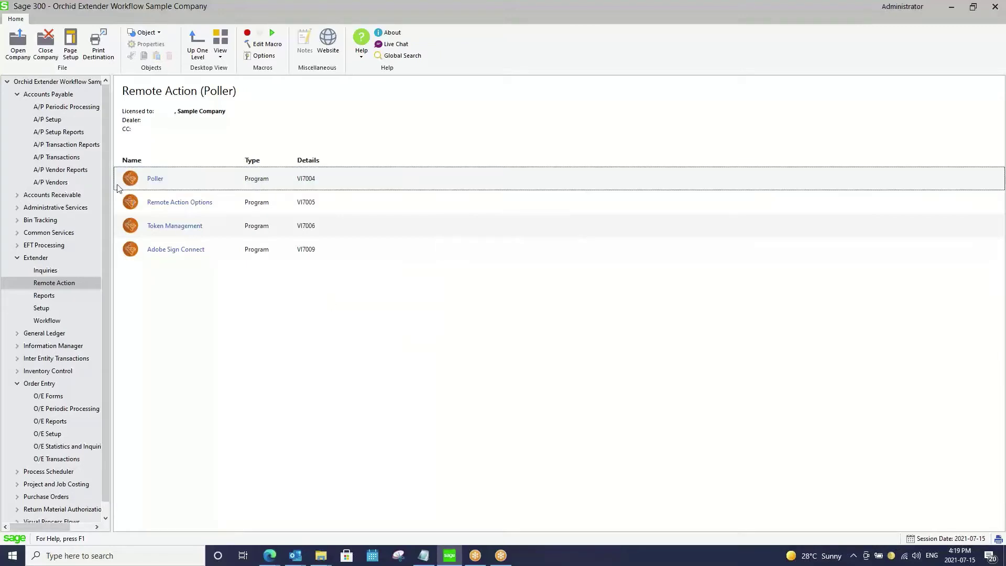
- Open batch 132 from the A/P Invoice Batch List in Invoice Entry and move its window clear of the screen edge
left_click(73, 159)
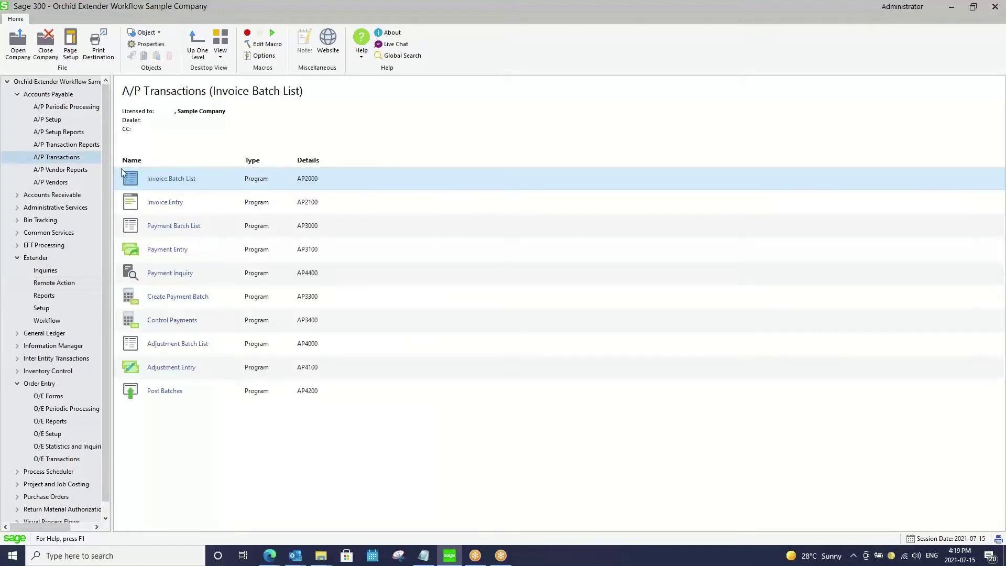
left_click(186, 178)
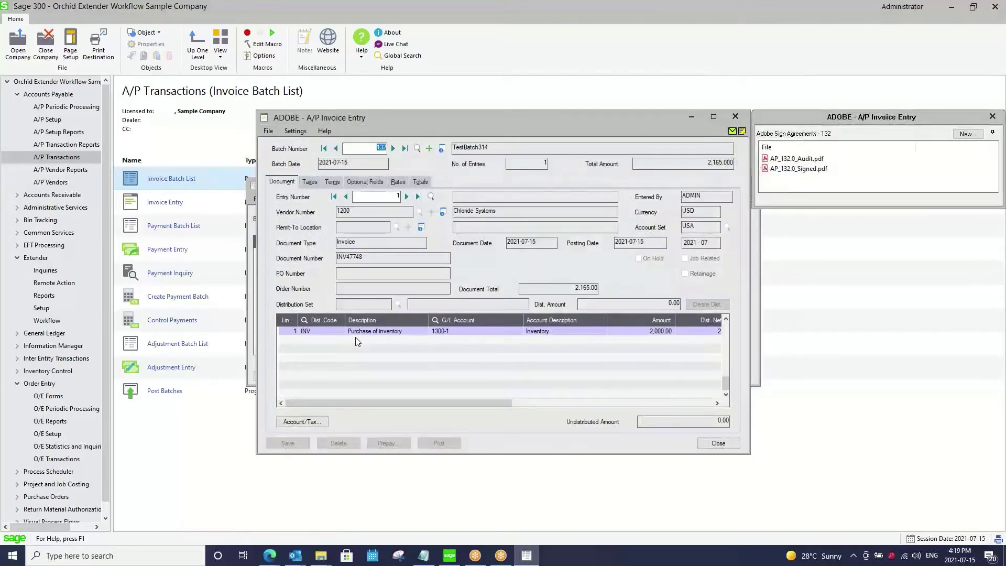
left_click_drag(516, 119, 423, 106)
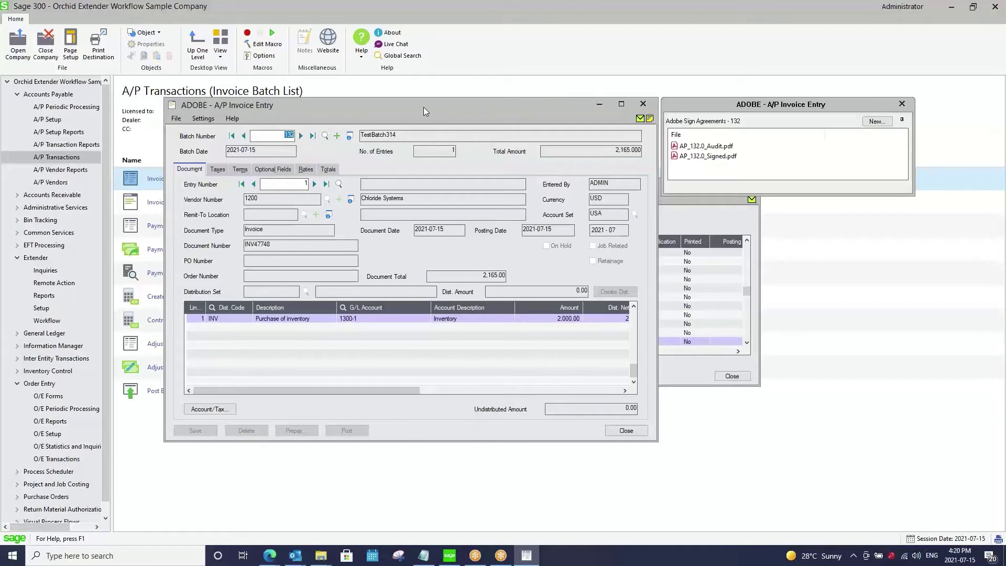
left_click_drag(435, 107, 409, 104)
- Open the attached AP_132.0_Signed.pdf, view the signatures on its second page, and close it
mouse_move(698, 153)
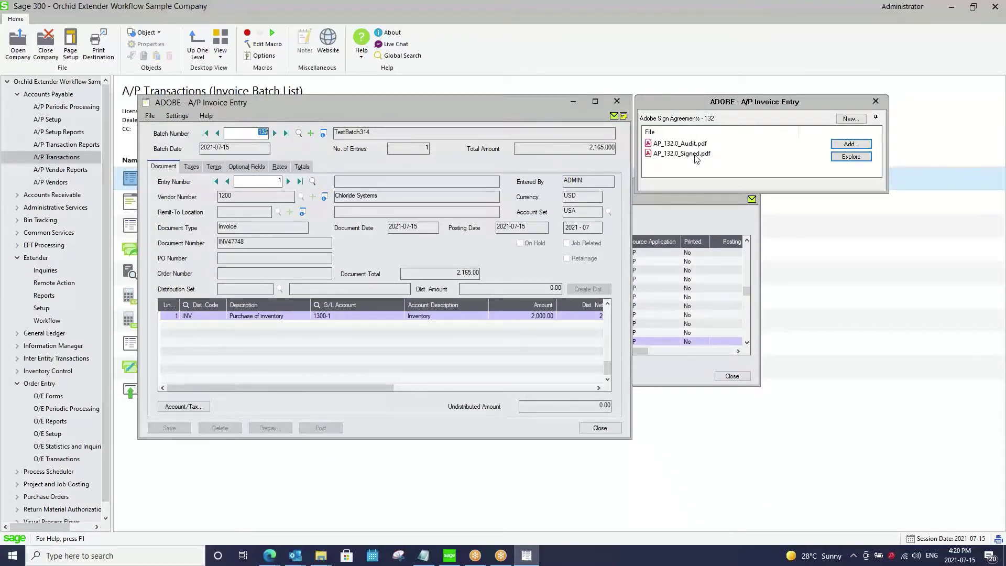
double_click(696, 154)
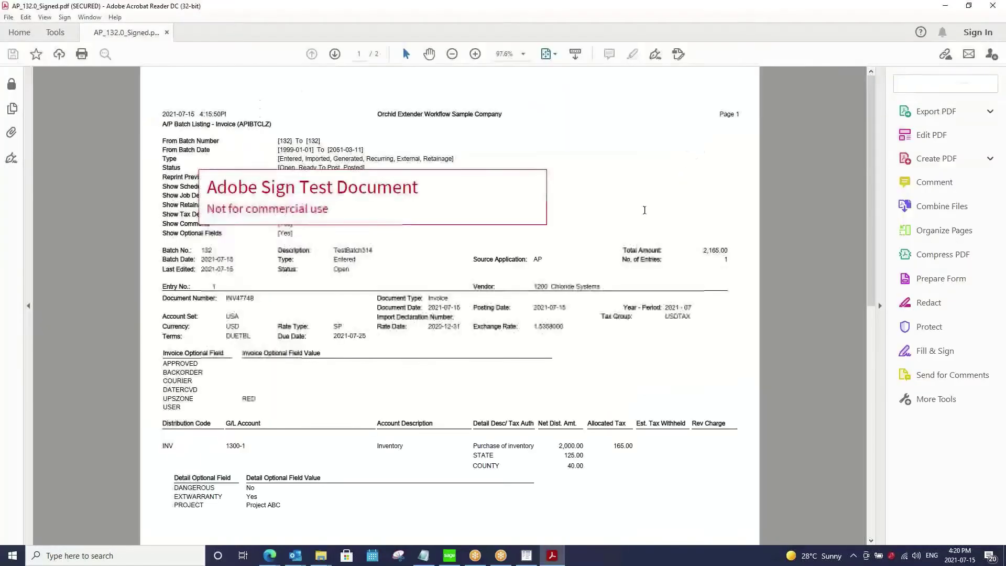
scroll(644, 210, "down", 5)
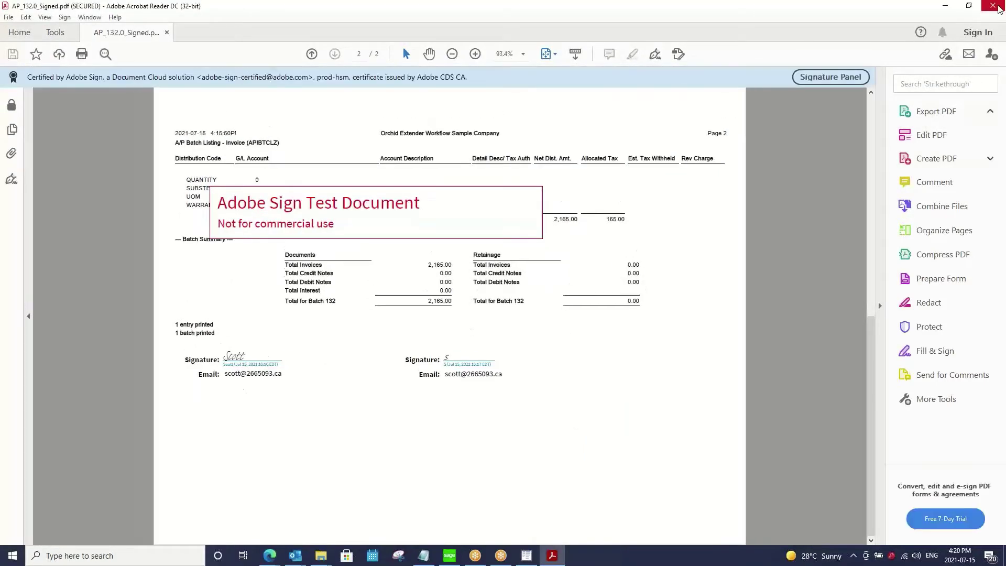
left_click(995, 6)
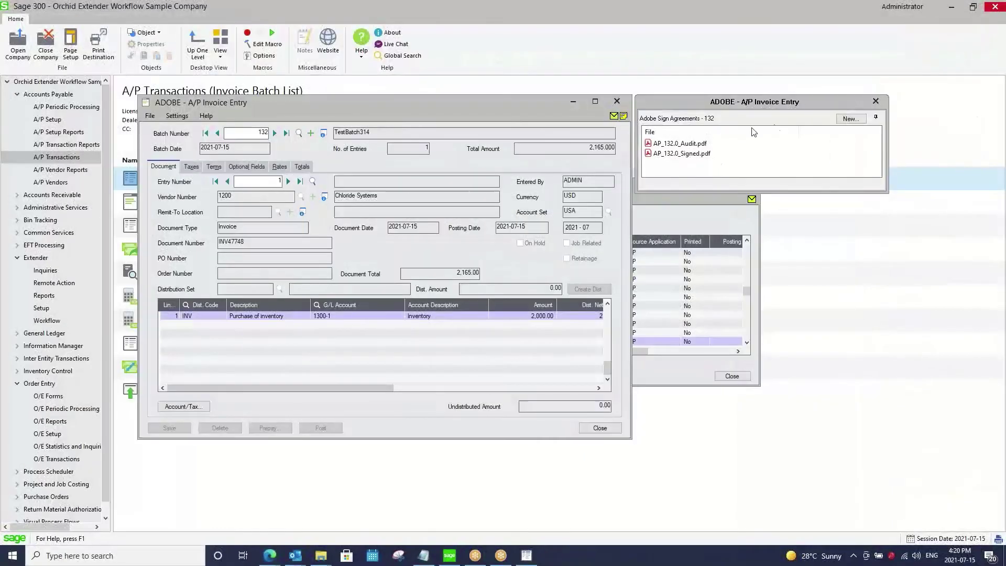
- Review the signing history in AP_132.0_Audit.pdf and close the PDF, the invoice entry and the batch list
double_click(692, 145)
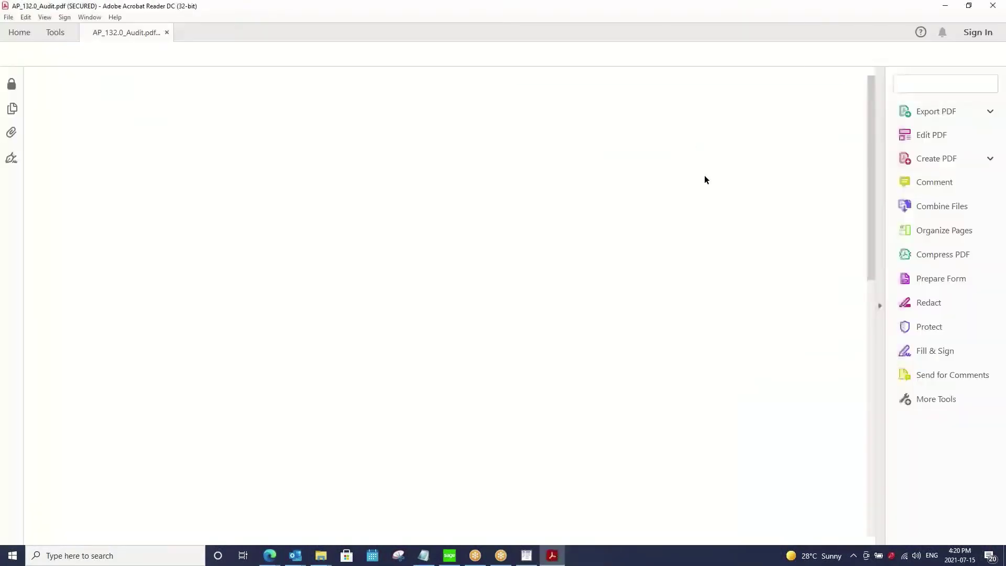
scroll(583, 301, "down", 2)
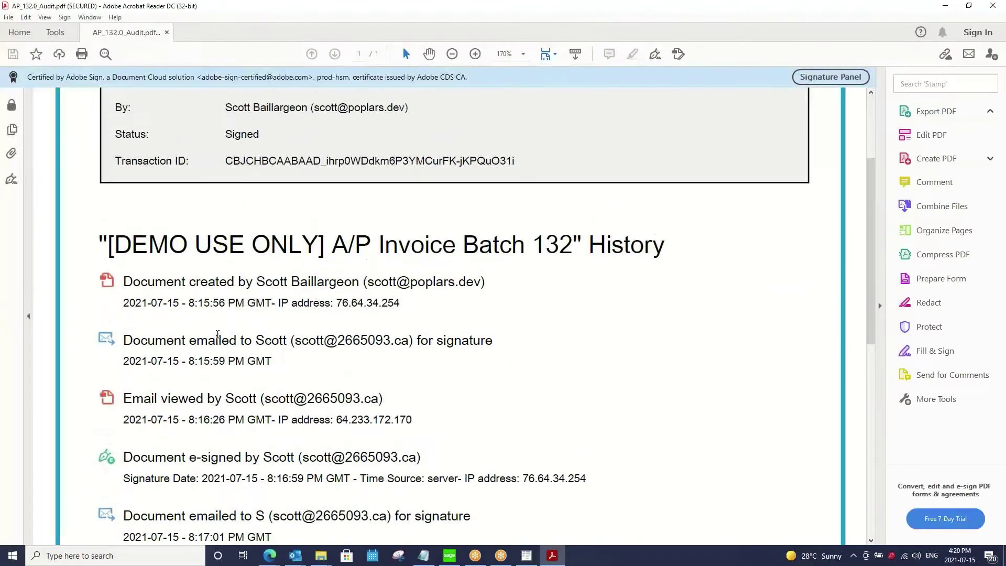
scroll(479, 340, "down", 2)
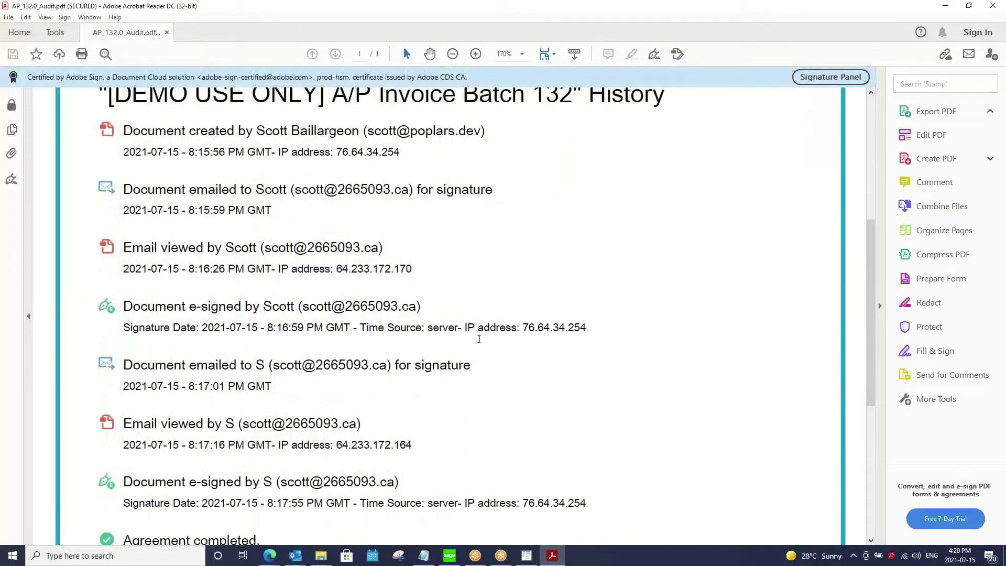
scroll(267, 367, "down", 2)
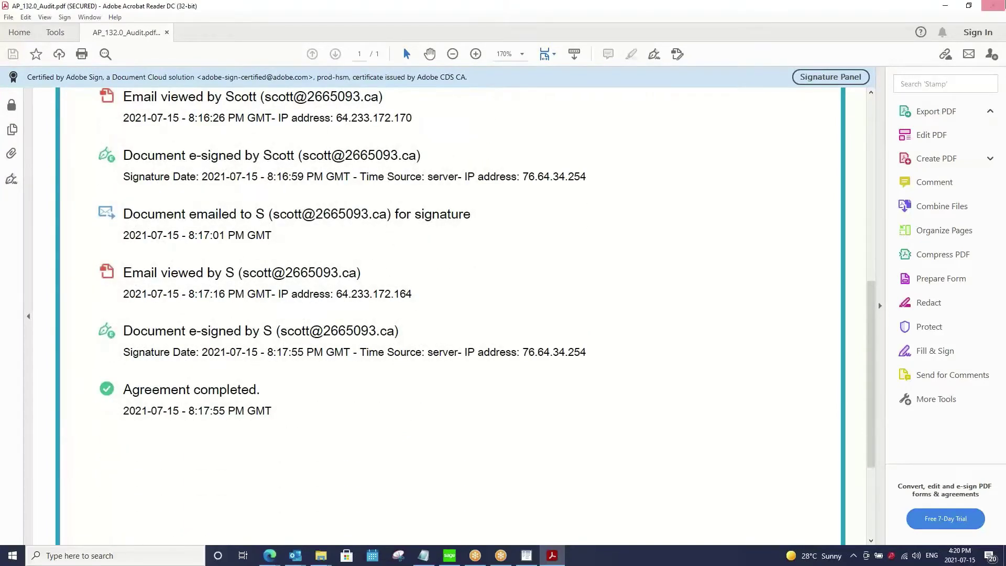
left_click(993, 6)
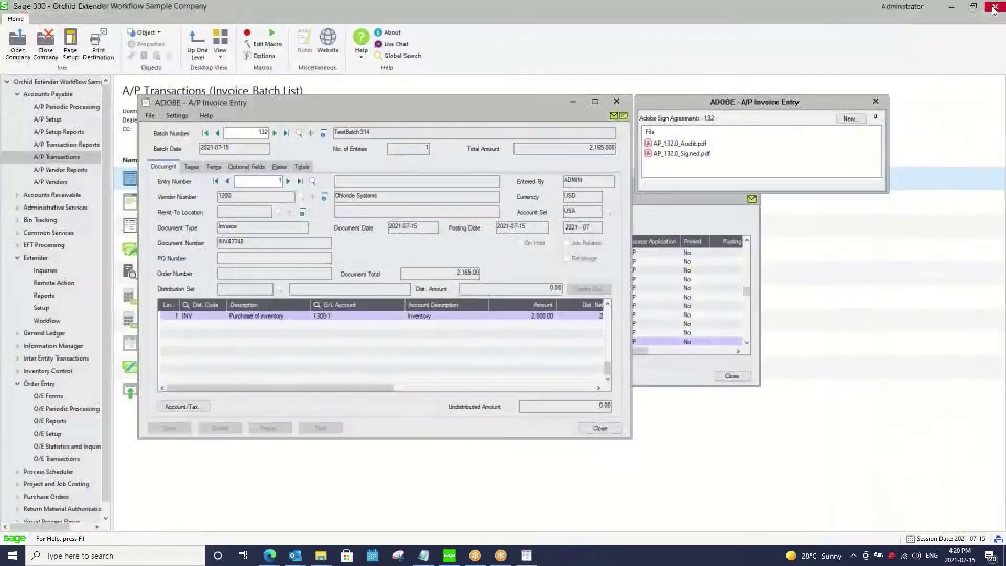
left_click(600, 428)
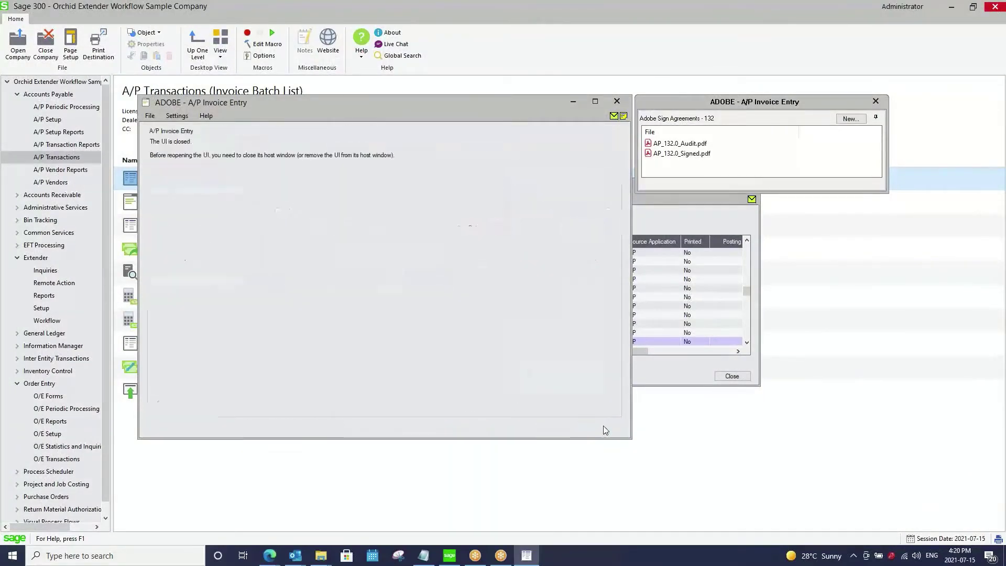
left_click(732, 376)
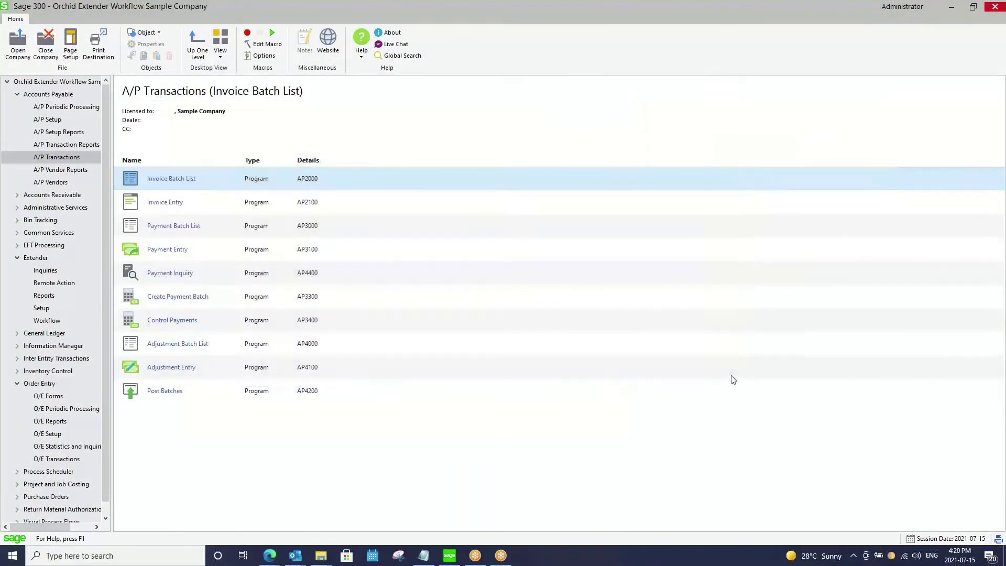
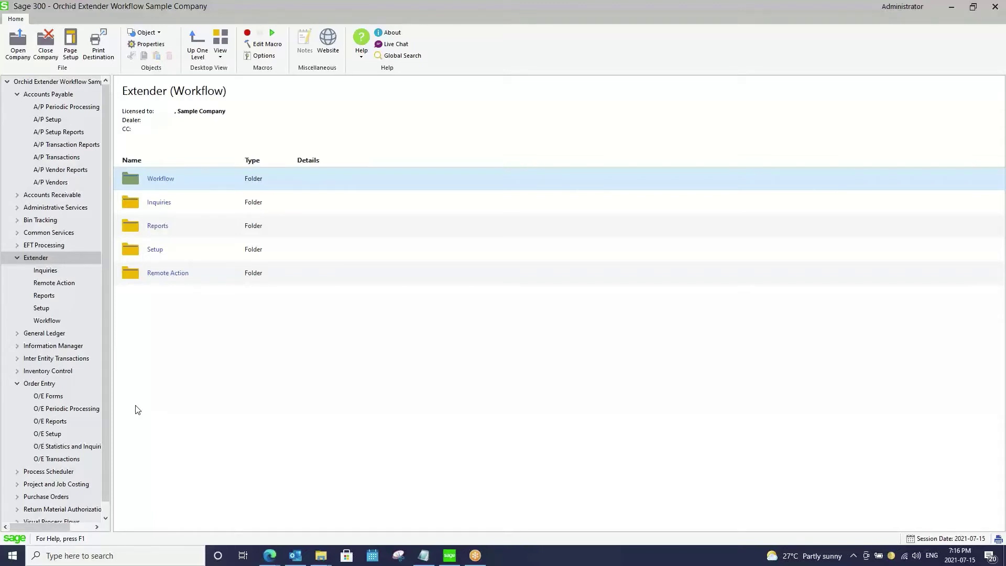
- Open O/E Order Entry, enter the customer number on a new order, and set the order type to Quote
left_click(59, 461)
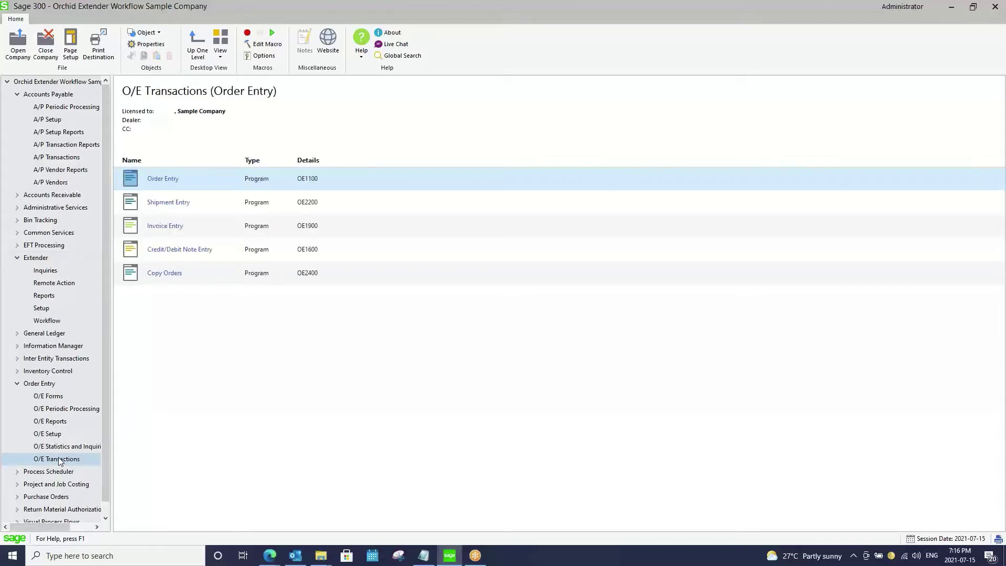
double_click(206, 177)
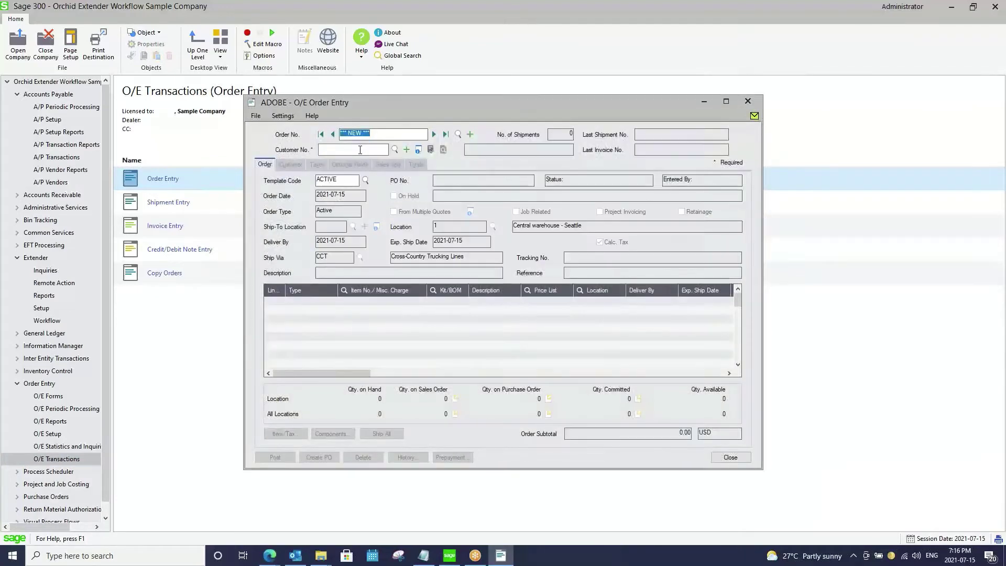
left_click(364, 149)
type("1200")
key("Tab")
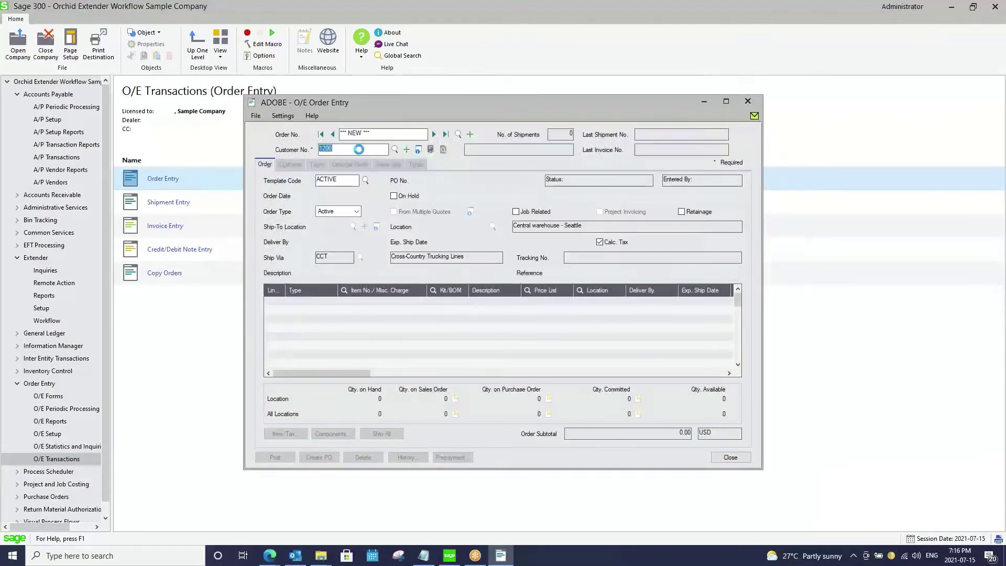
left_click(356, 212)
left_click(336, 246)
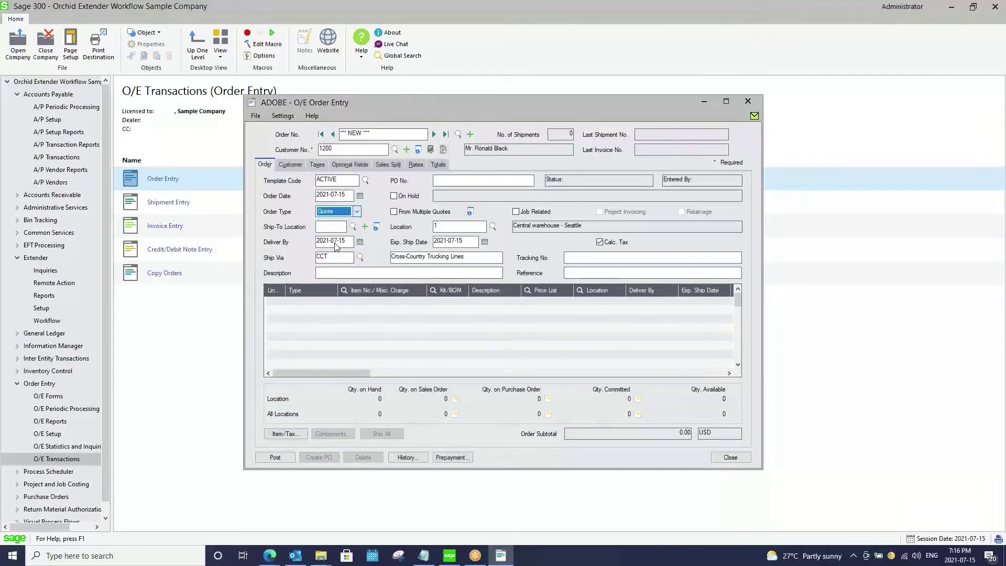
- Add item A1-103/0 as the quote's first detail line with a quantity ordered of 20
left_click(374, 291)
left_click(392, 291)
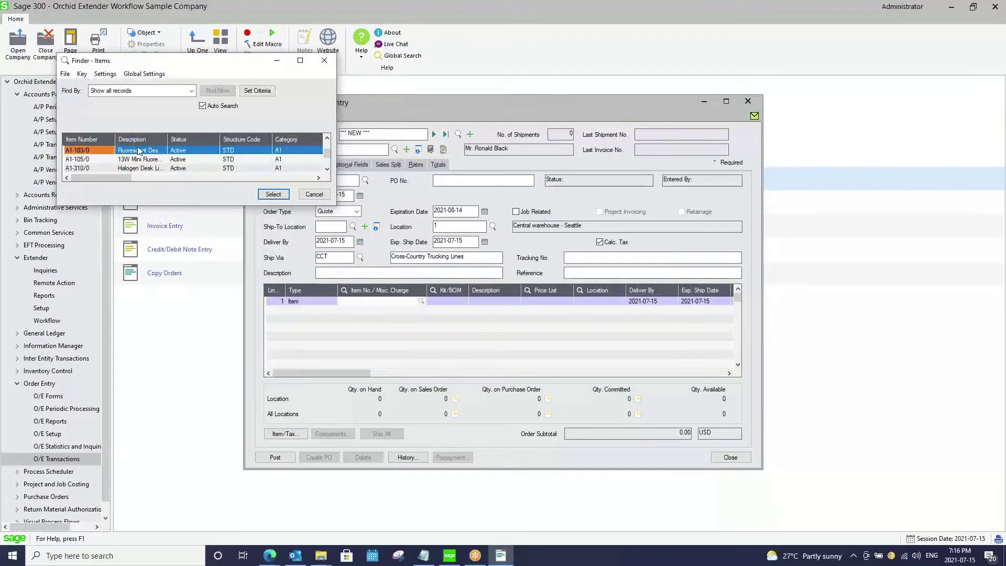
double_click(96, 156)
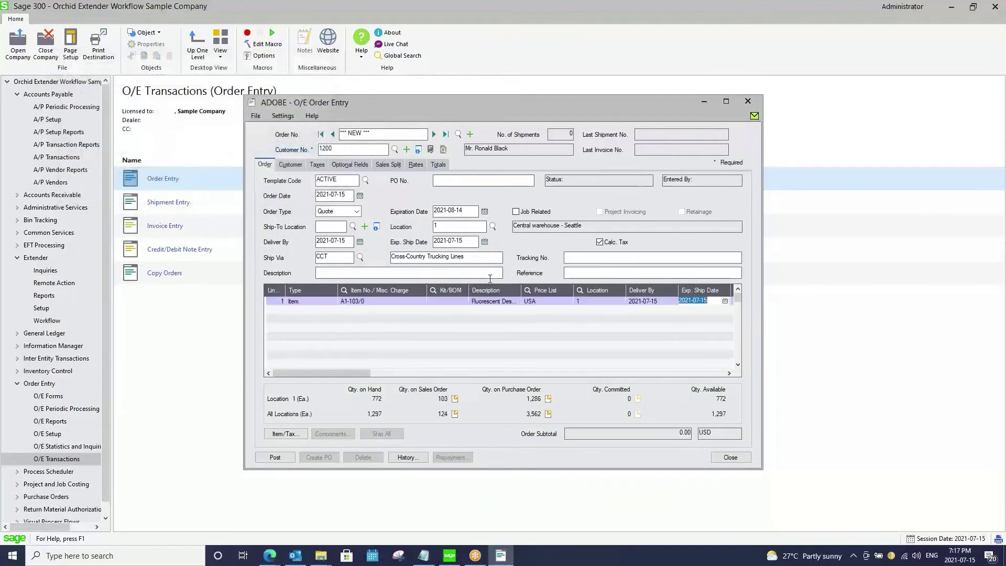
type("20")
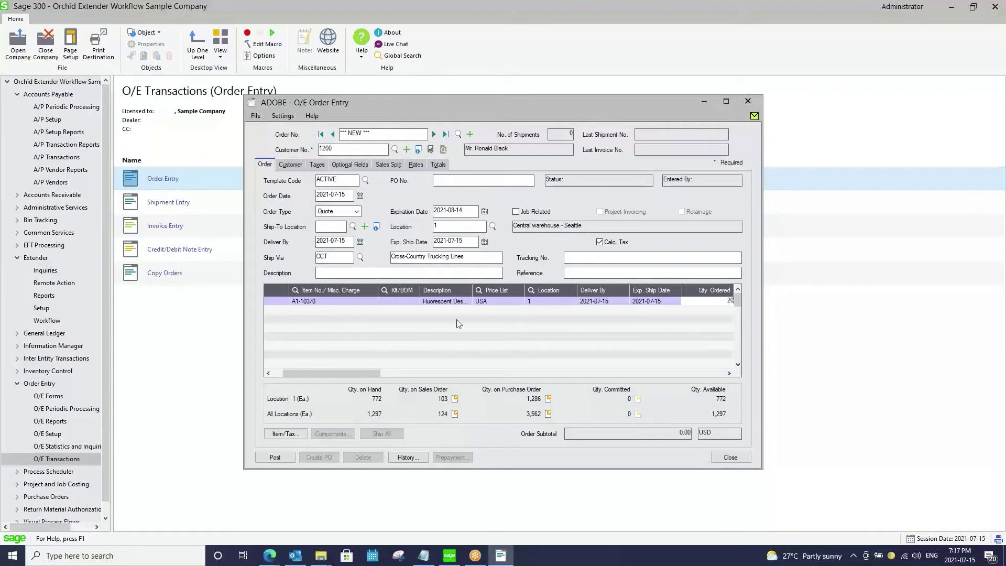
- Post the quote, decline printing it, and close O/E Order Entry
left_click(432, 350)
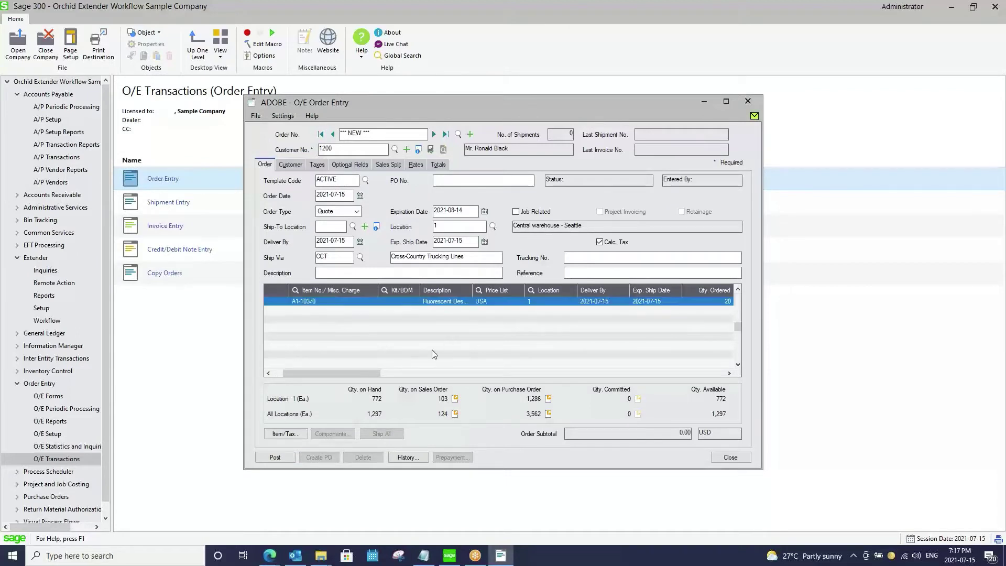
left_click(275, 458)
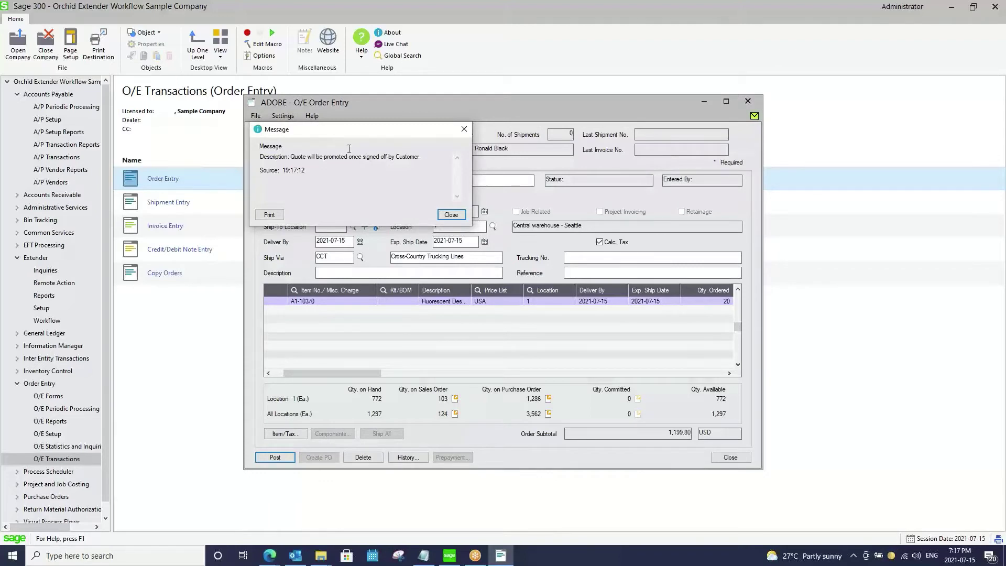
left_click(451, 215)
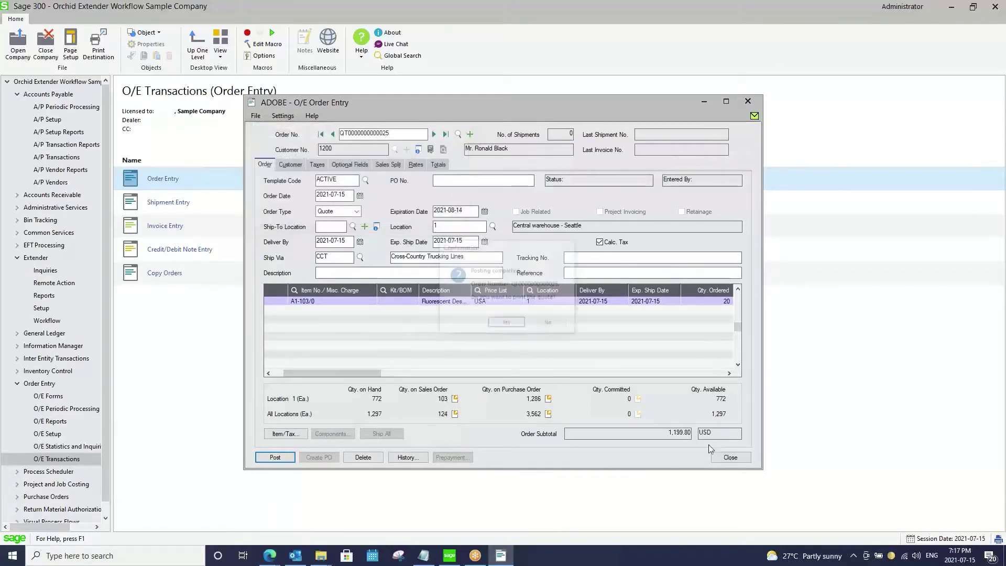
left_click(549, 325)
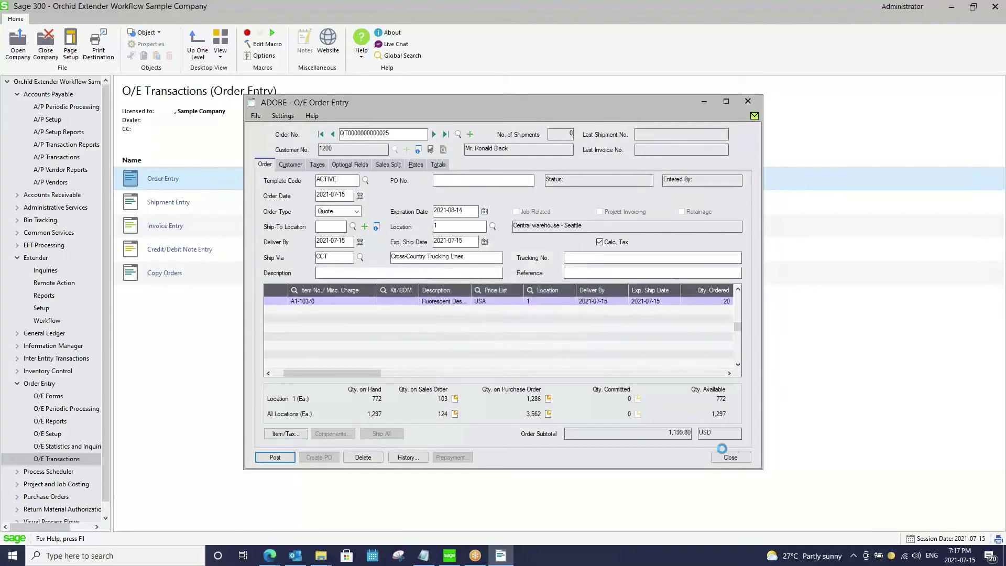
left_click(734, 457)
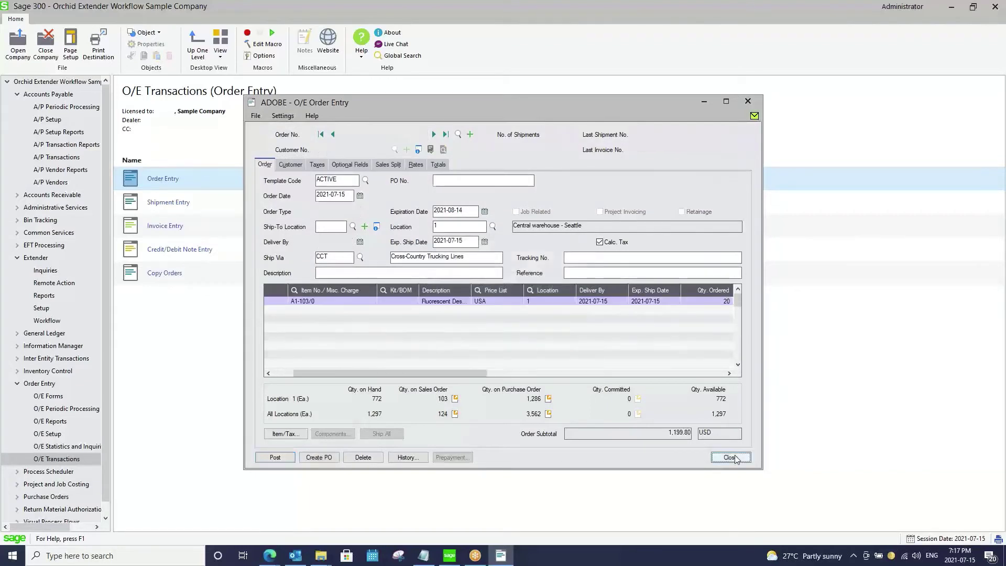
- Switch to the Gmail inbox, open the signature request for Approve Quote, and review the quotation in Adobe Sign down to its signature field
mouse_move(270, 553)
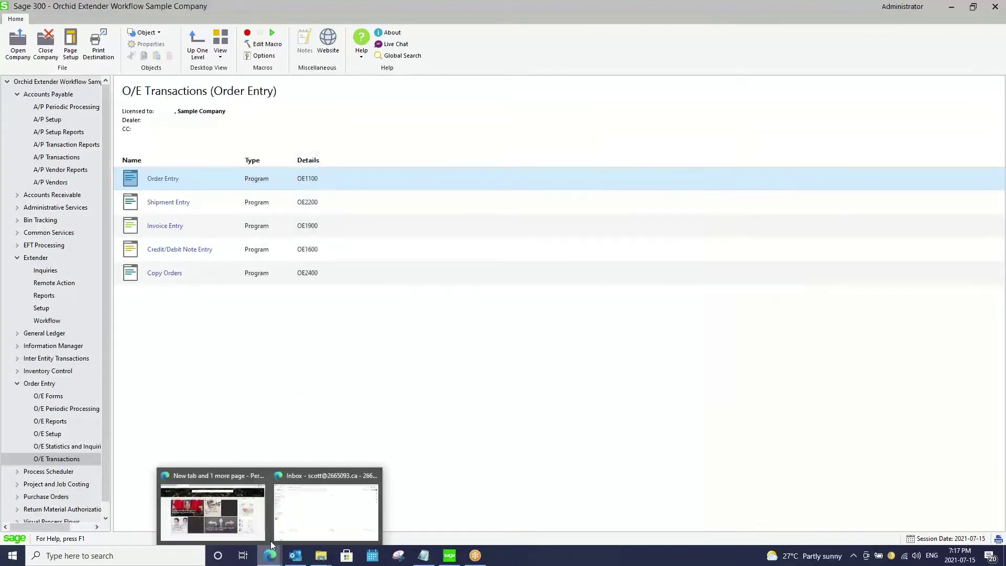
left_click(323, 509)
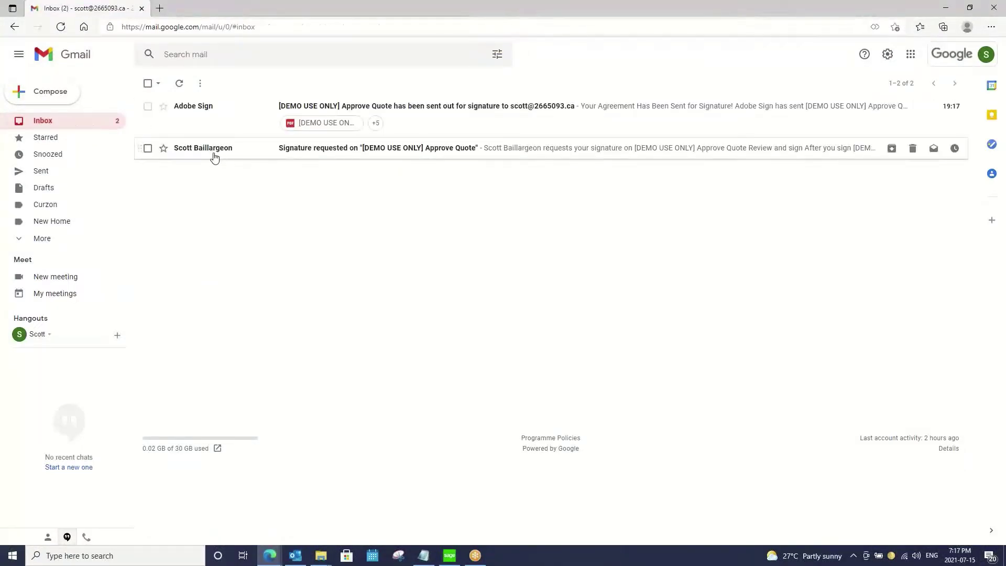
left_click(214, 152)
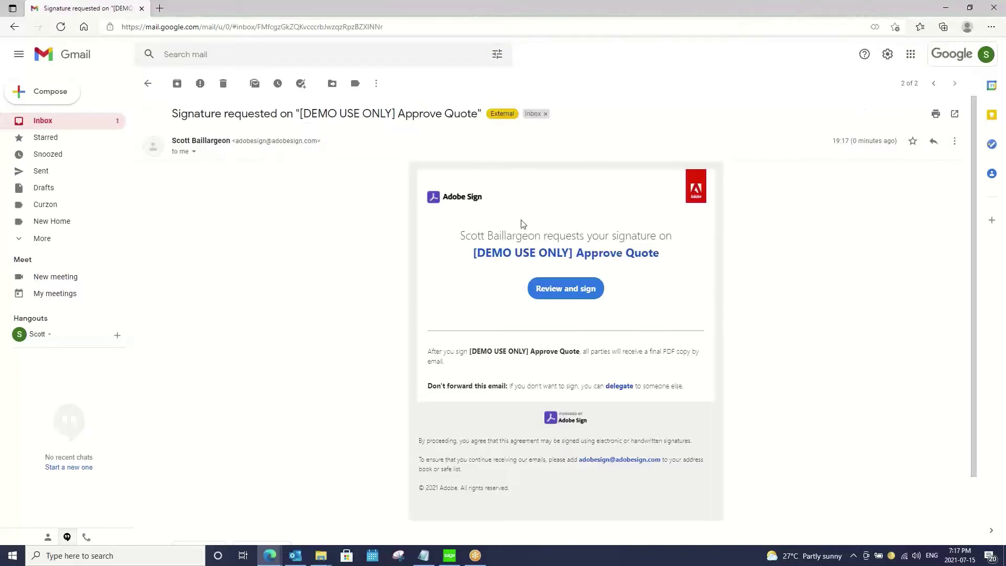
left_click(578, 297)
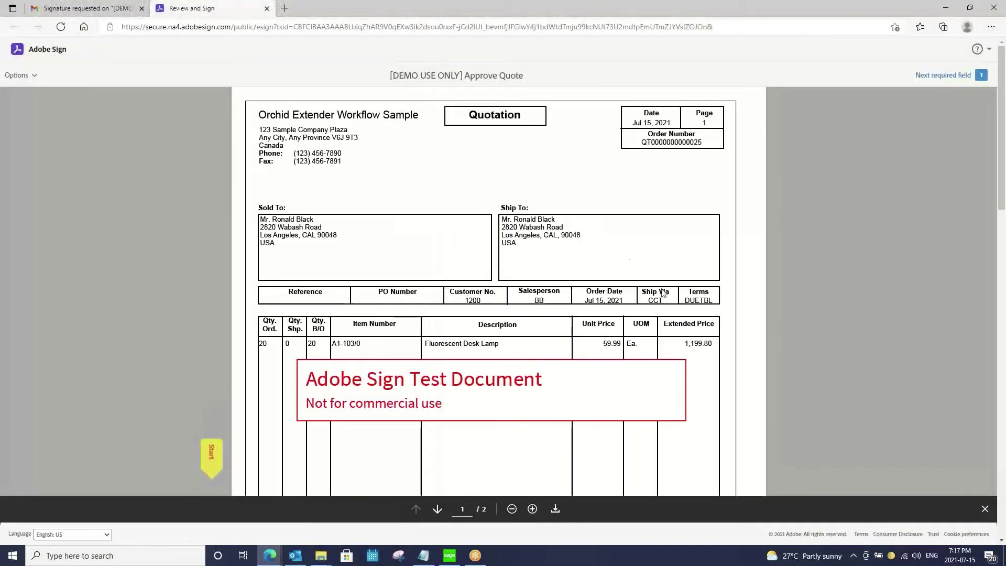
scroll(668, 296, "down", 2)
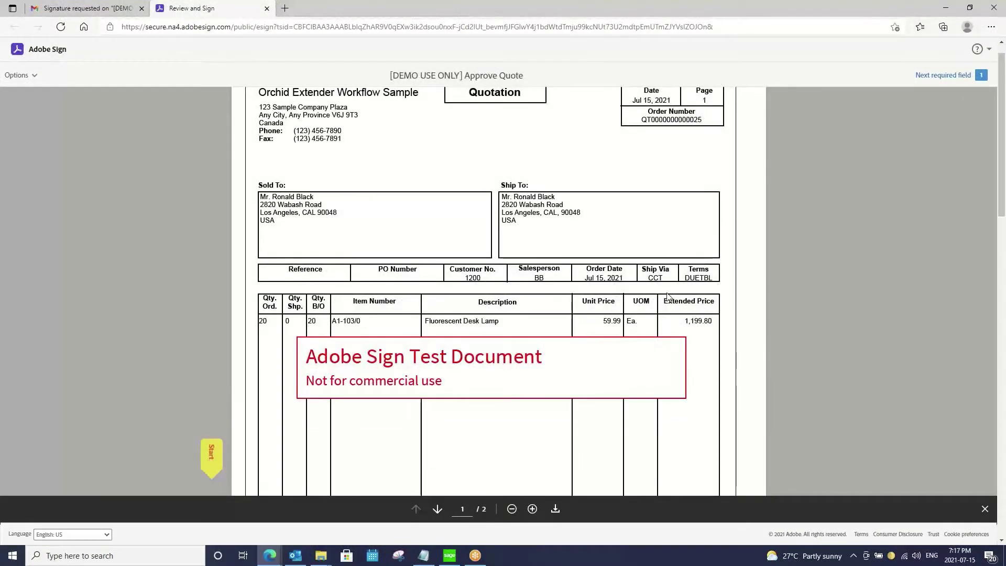
scroll(668, 296, "down", 3)
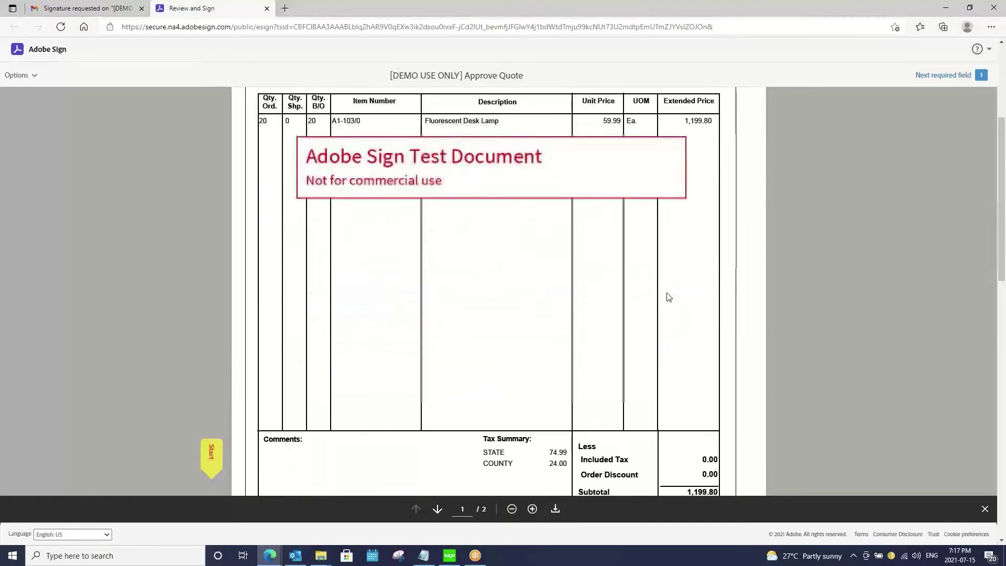
scroll(668, 296, "down", 4)
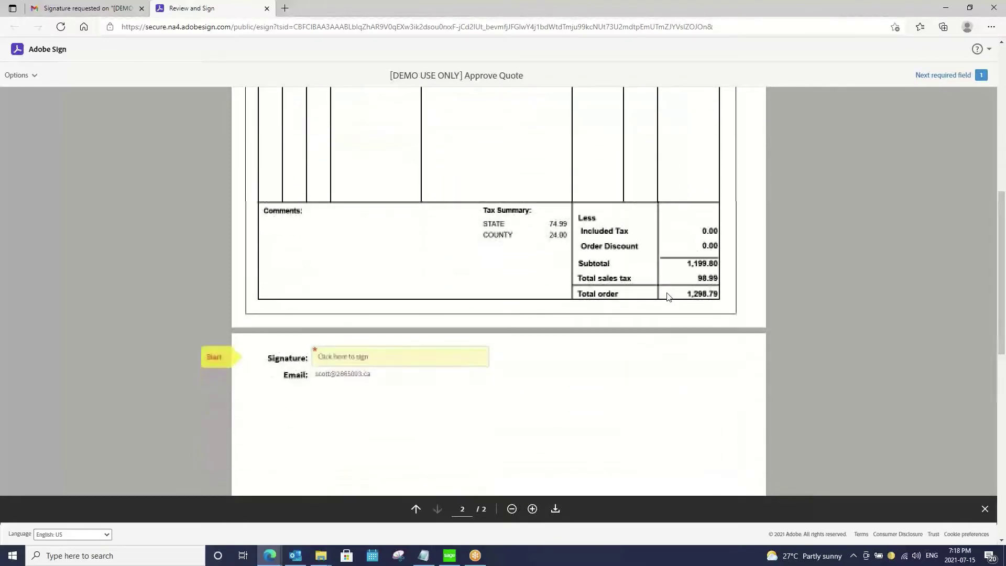
- Fill the quotation's signature field with the signer's first name as a typed signature and submit the signed agreement
left_click(364, 356)
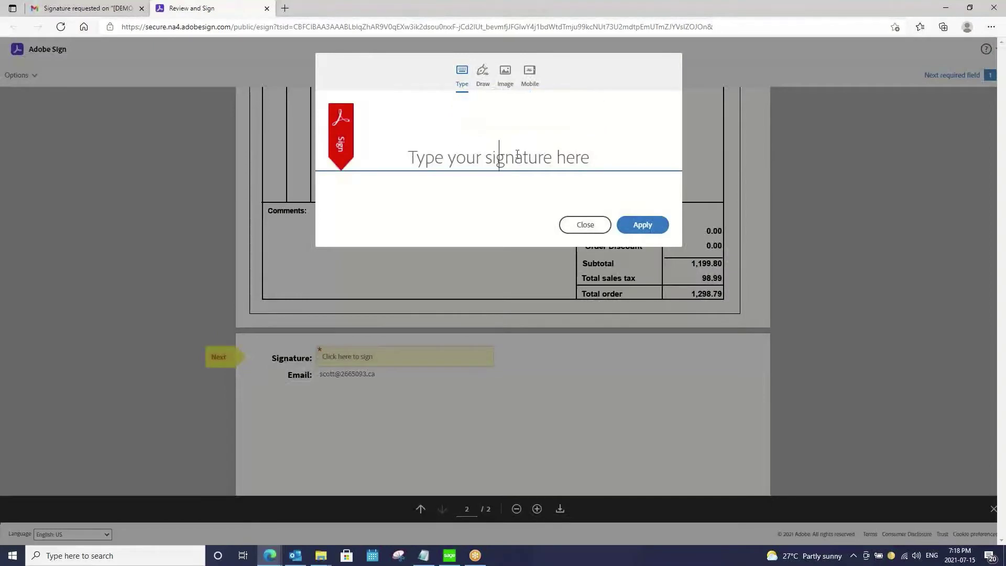
type("Scott")
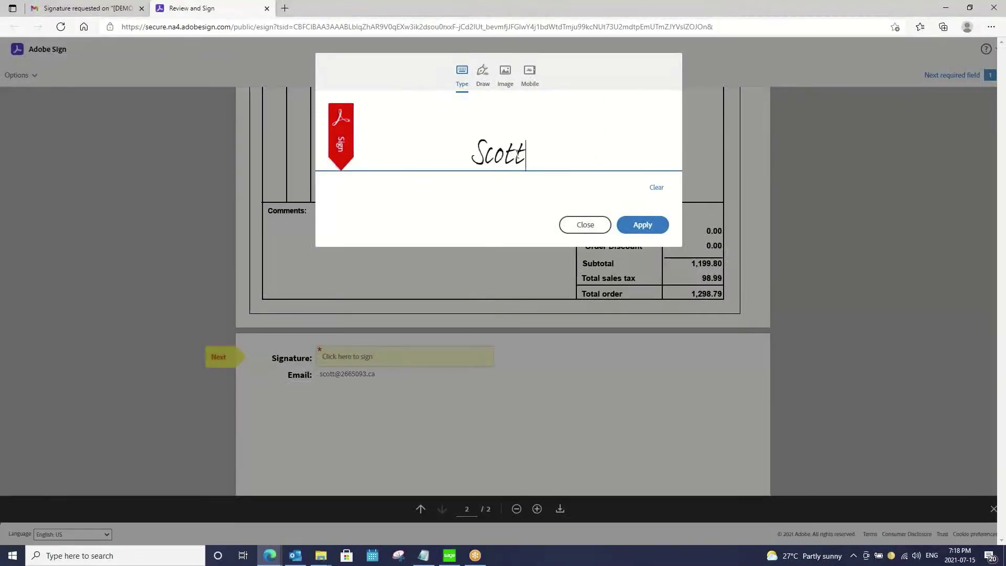
left_click(636, 224)
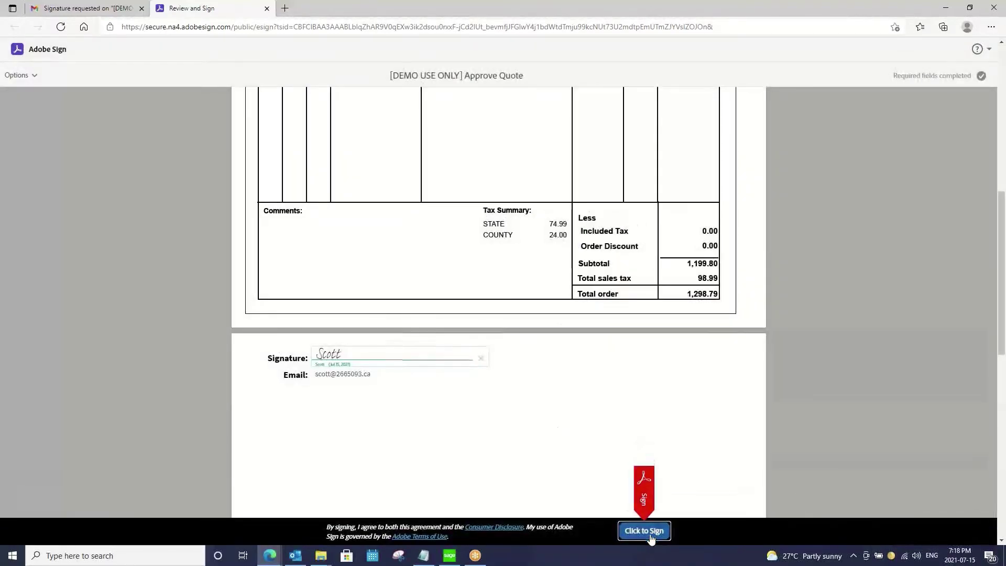
left_click(644, 536)
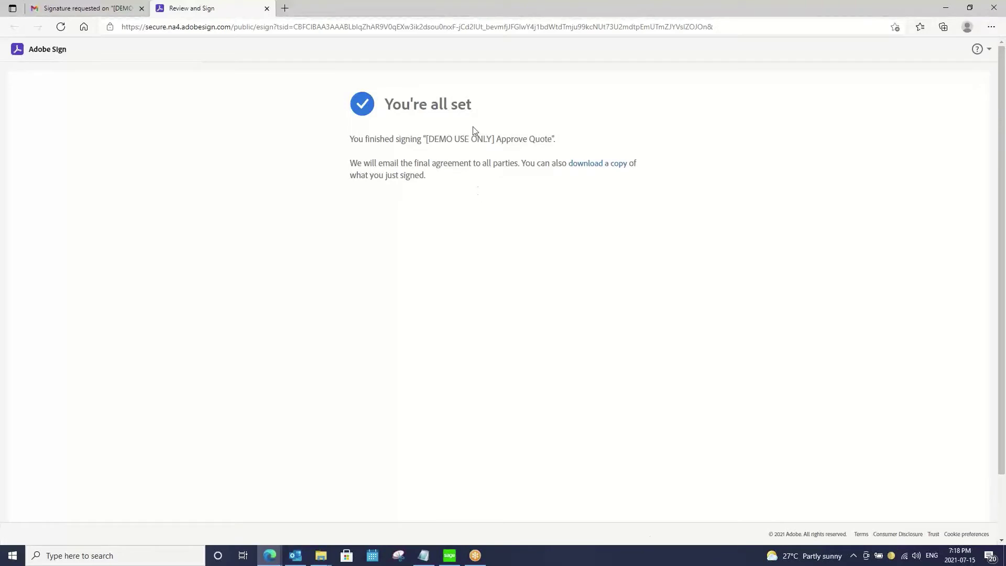
- Close the Adobe Sign page and check the Gmail inbox for the signed Approve Quote confirmations
left_click(267, 8)
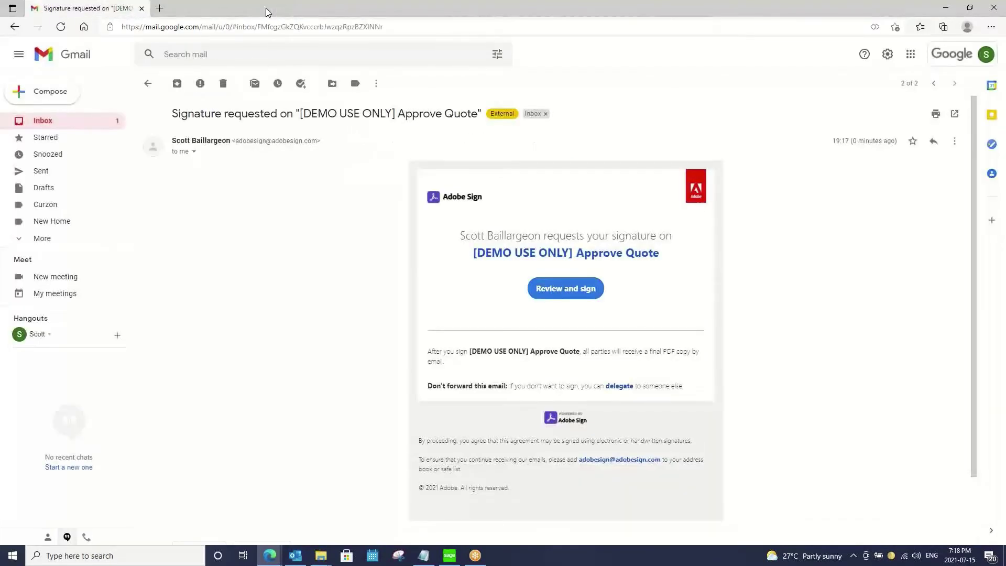
left_click(79, 124)
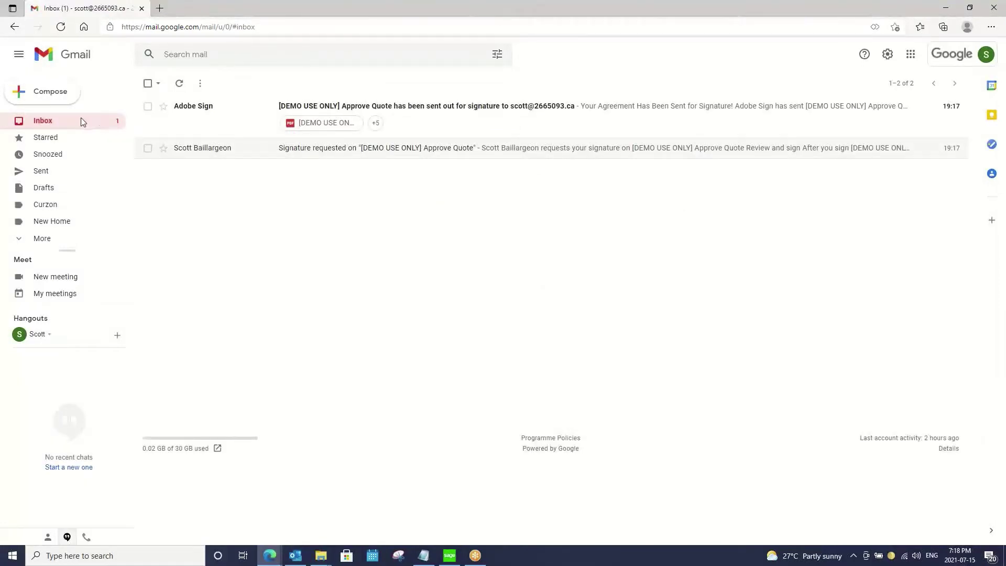
left_click(80, 126)
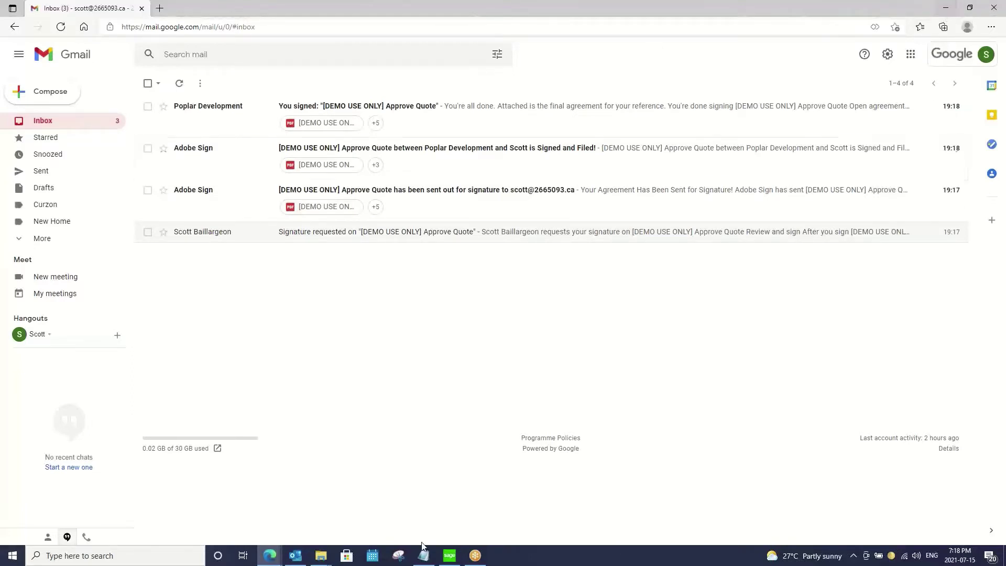
- Switch to Sage 300, open the Extender Workflow Console, and select the workflow entry of the newly posted quote
left_click(446, 558)
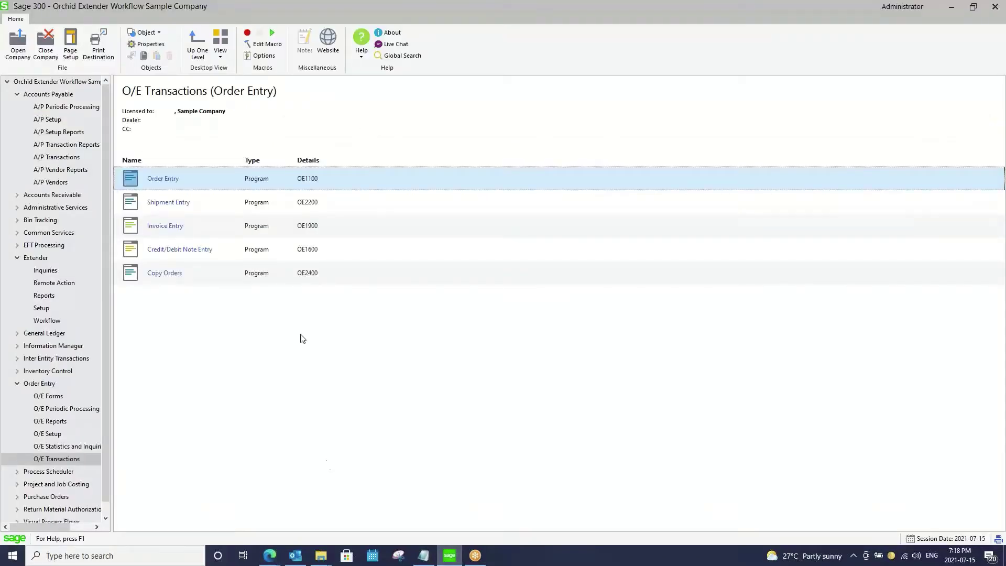
left_click(47, 320)
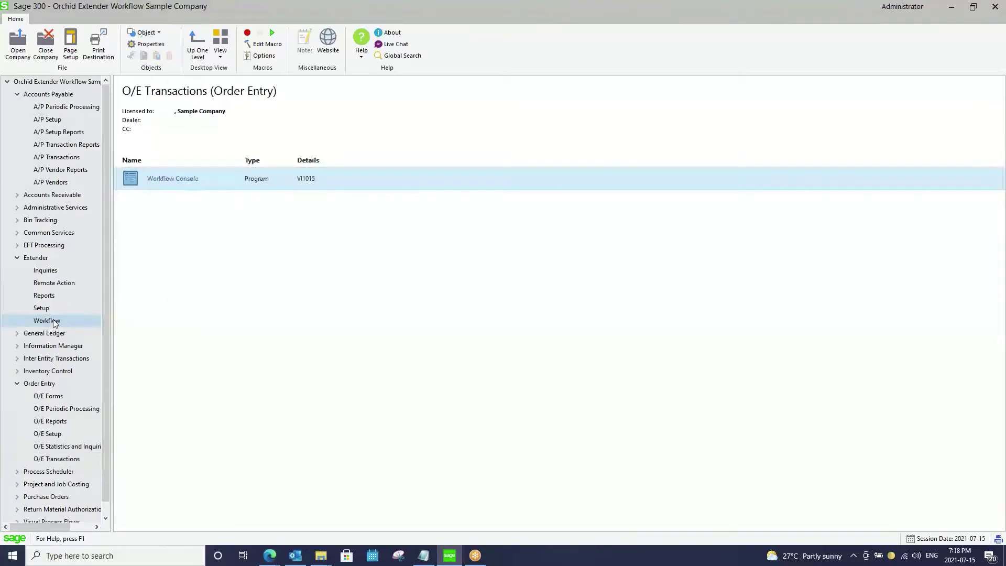
double_click(200, 183)
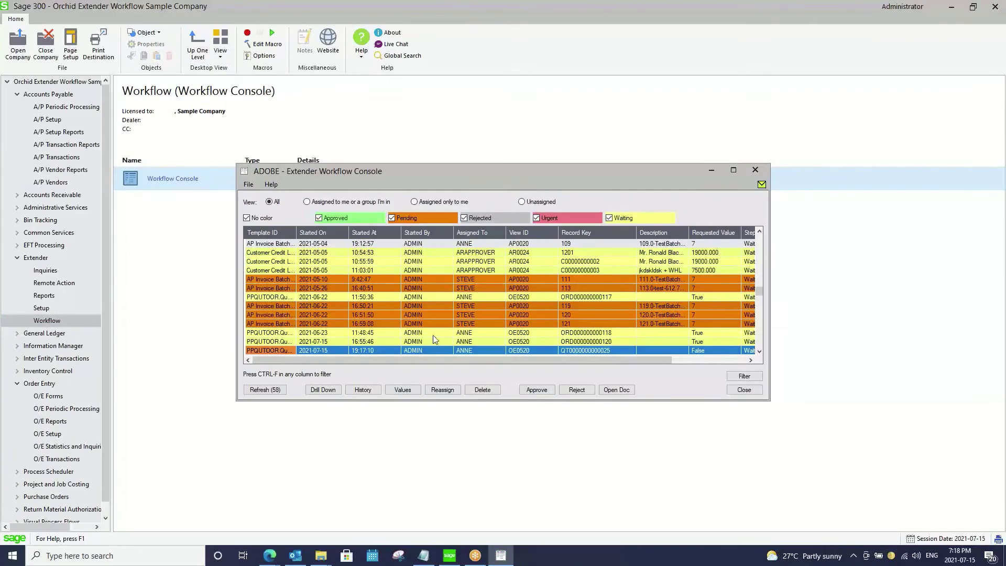
left_click(495, 349)
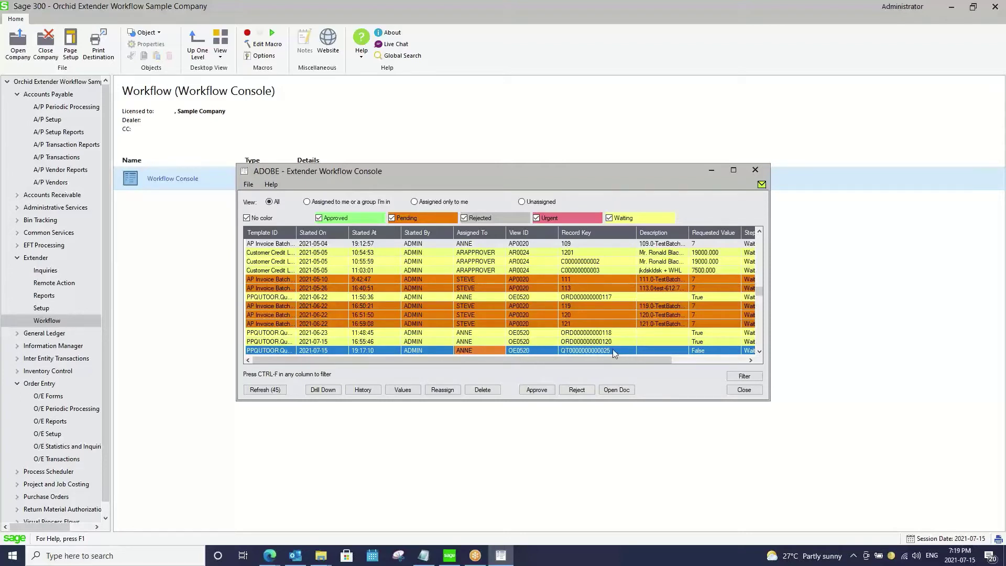
- Open the quote's linked Adobe Sign document, view the signature on its second page, and close the document and the Workflow Console
left_click(616, 394)
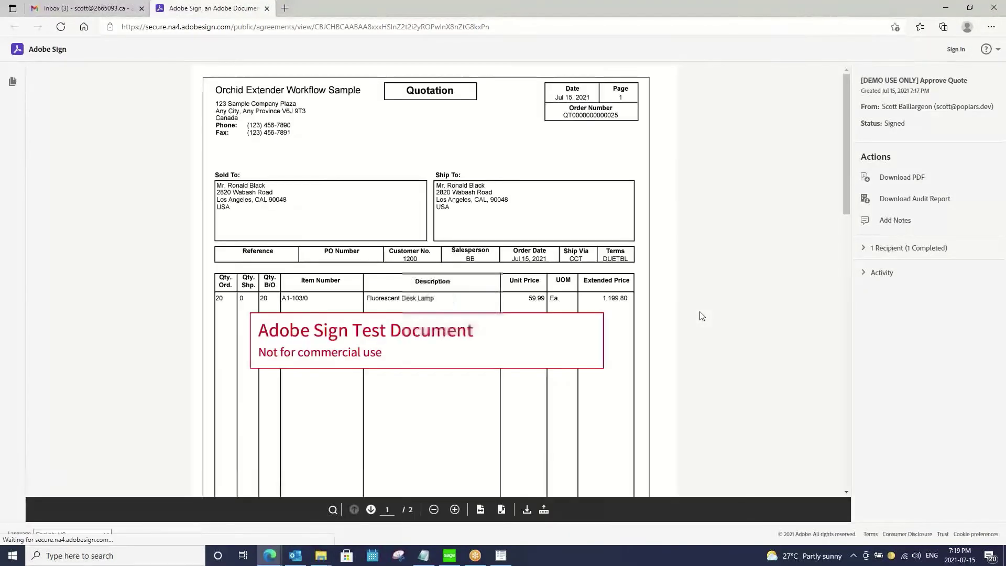
scroll(649, 329, "down", 6)
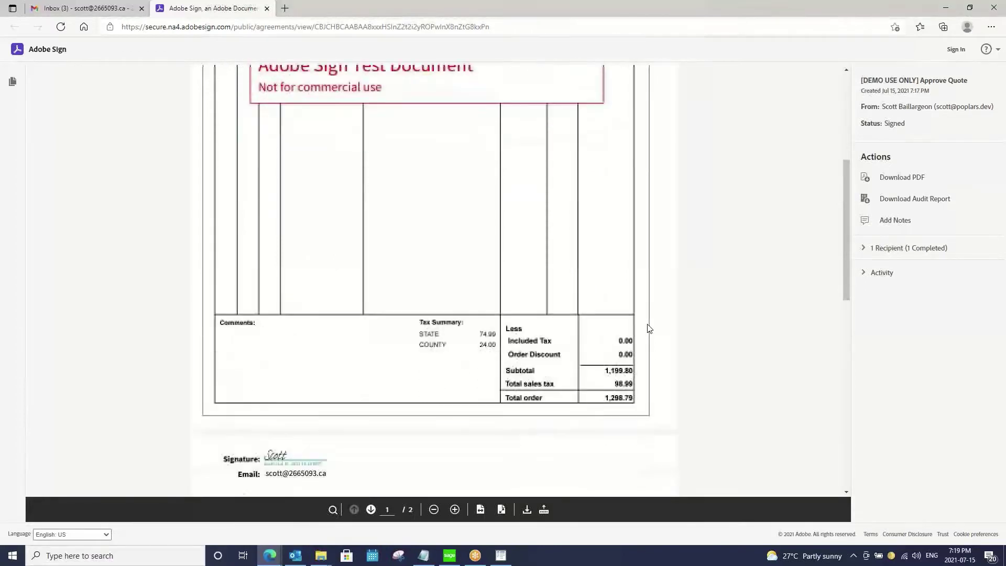
scroll(649, 328, "down", 1)
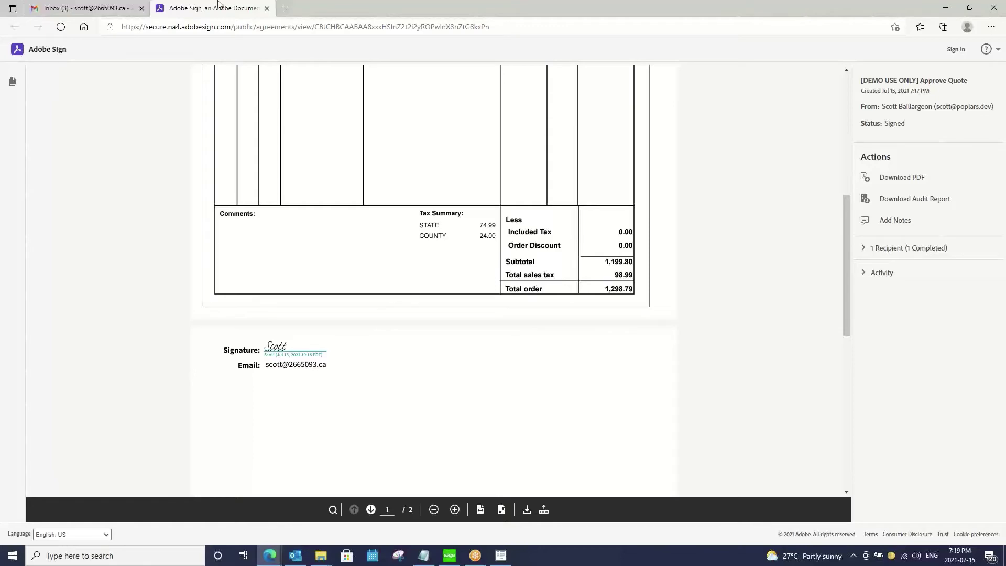
left_click(268, 9)
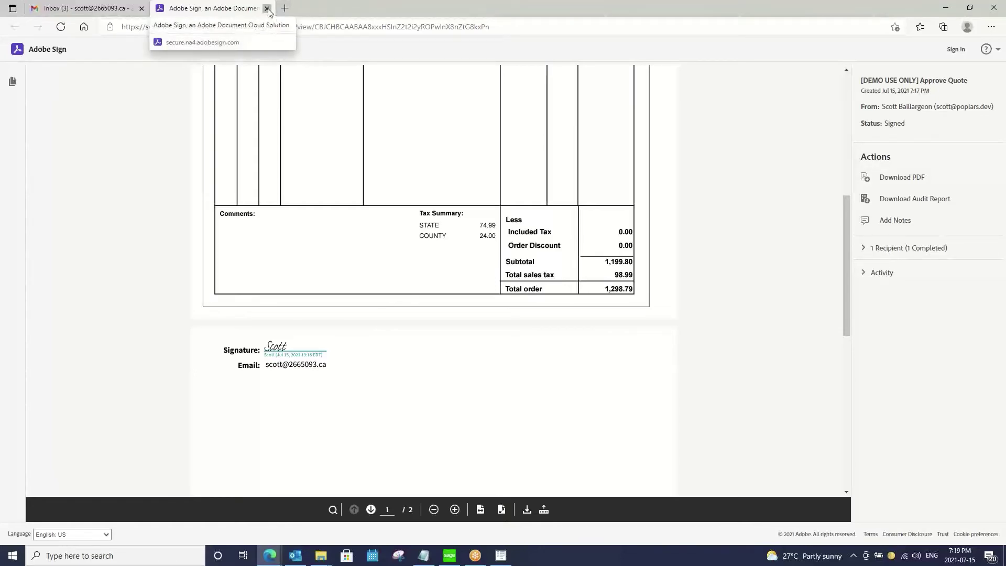
left_click(945, 12)
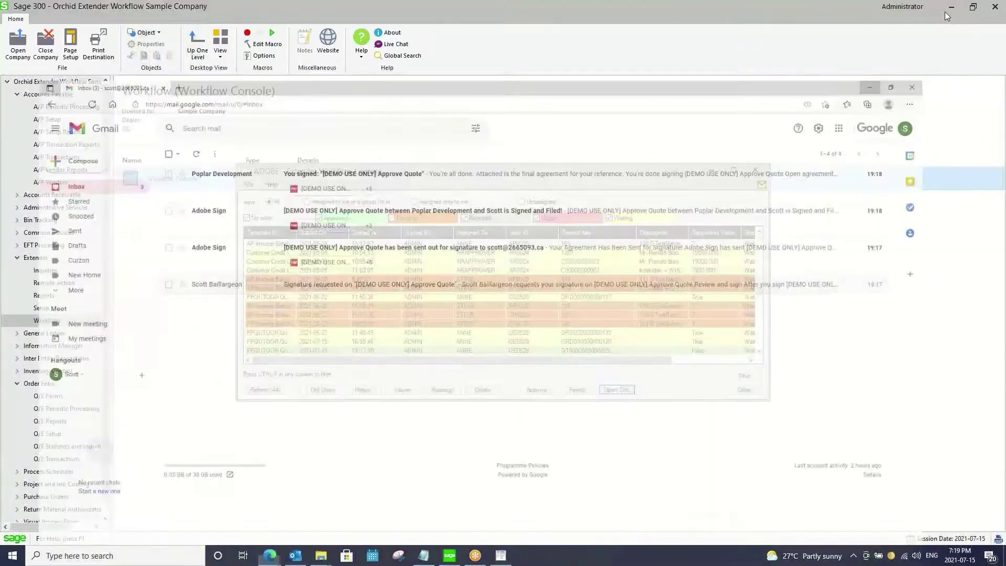
left_click(743, 389)
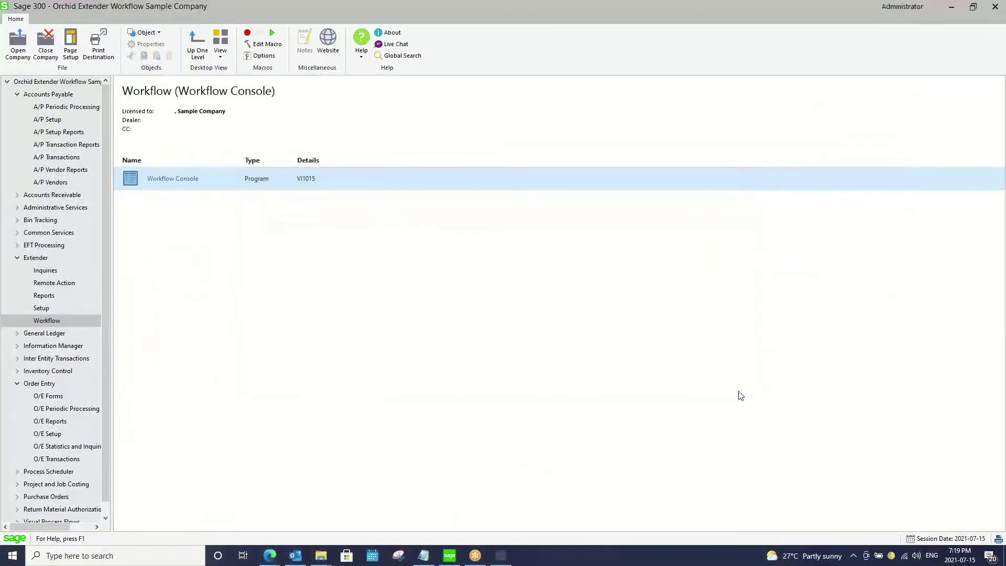
- Run the Extender Remote Action Poller to apply the signed quote's approval and dismiss its completion message
left_click(62, 284)
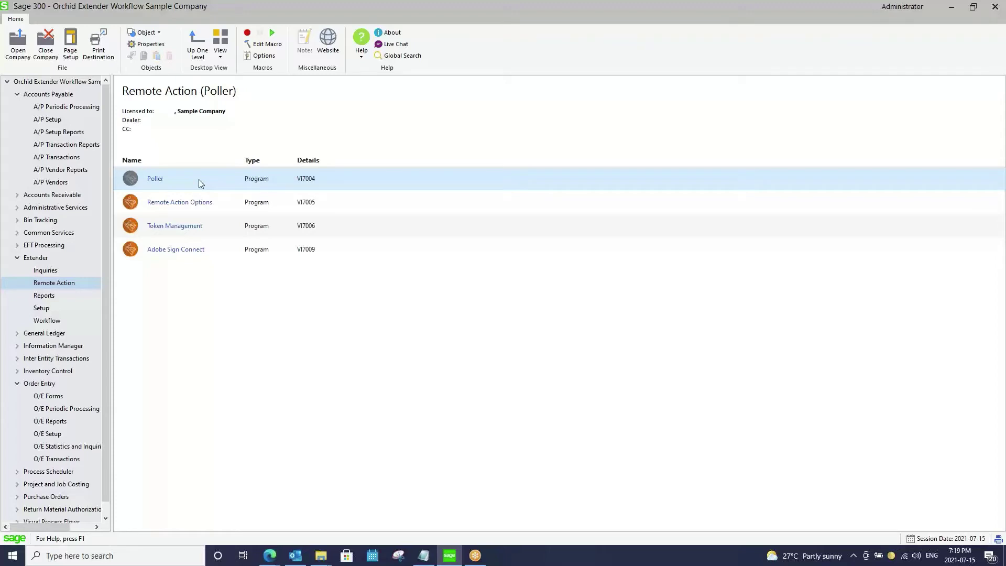
left_click(161, 180)
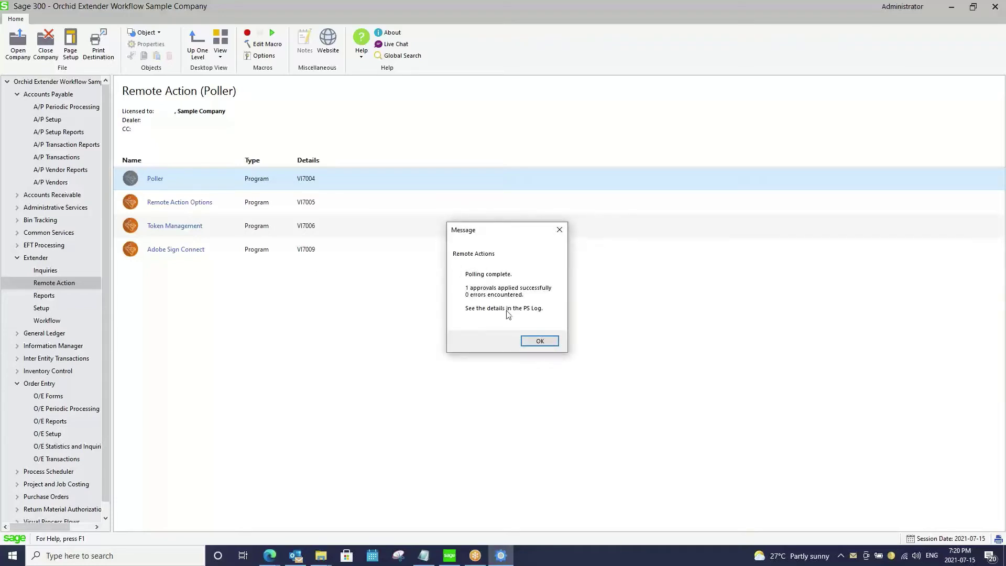
left_click(541, 342)
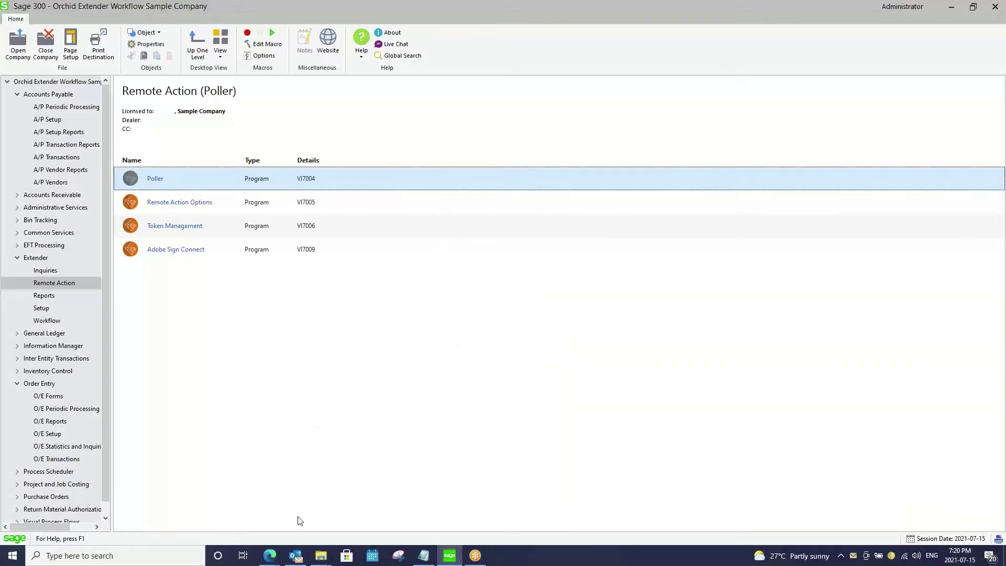
- Switch to the Gmail inbox and open the notification about the quote being promoted to an order
mouse_move(273, 561)
left_click(325, 513)
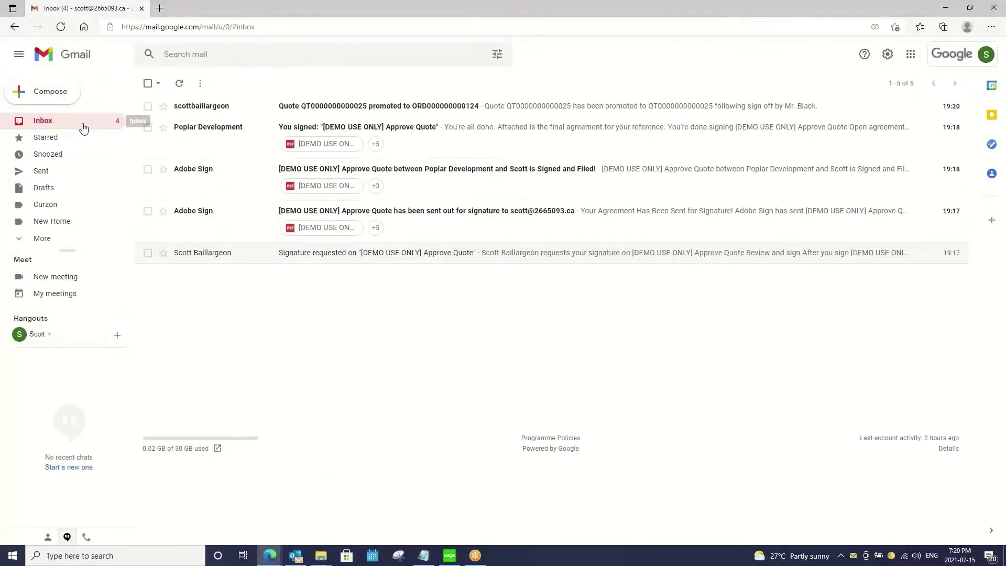
mouse_move(208, 108)
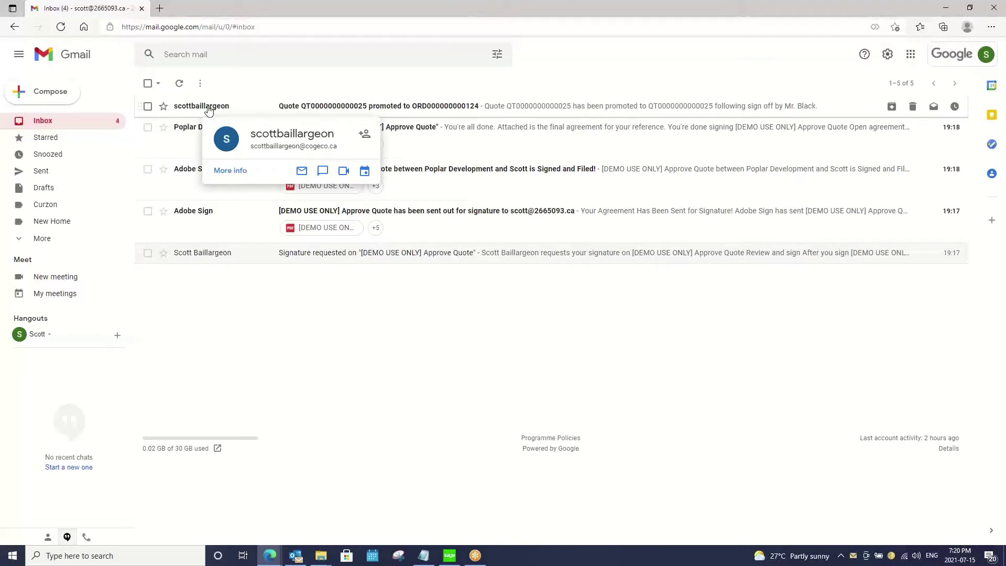
left_click(209, 108)
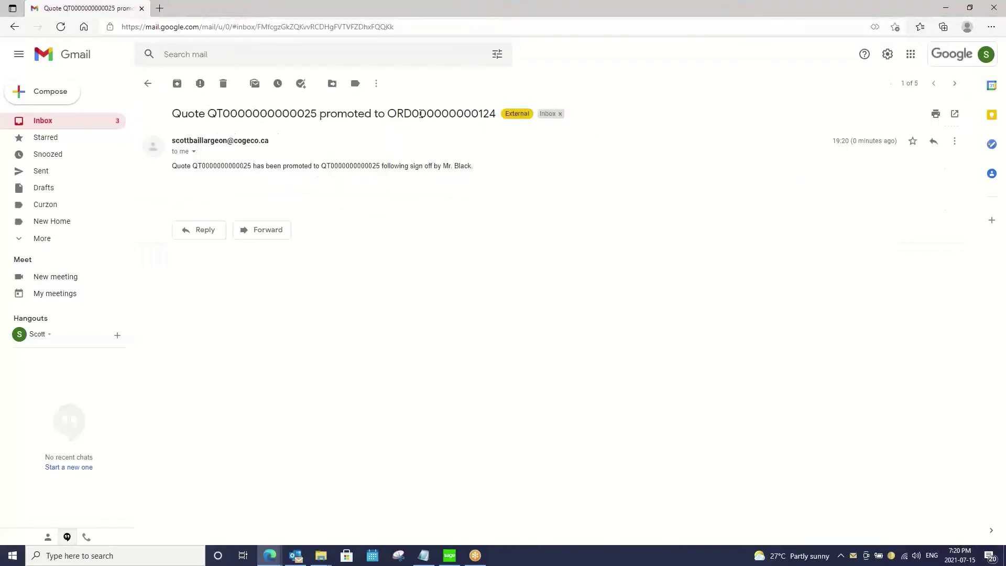
- Copy the promoted order's number from the e-mail subject, switch to Sage 300, and load that order in O/E Order Entry
left_click_drag(390, 114, 494, 115)
key("ctrl+c")
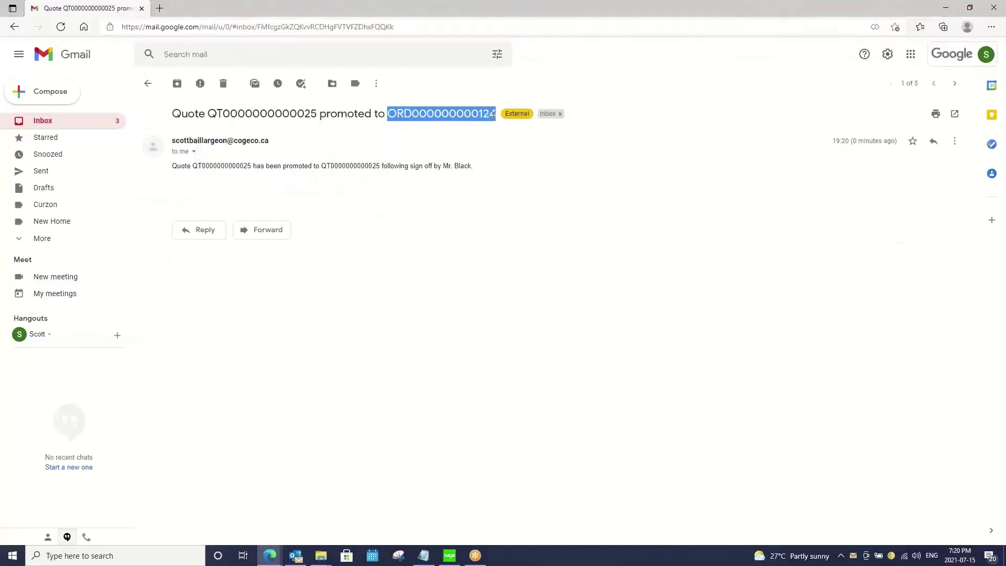
left_click(945, 7)
left_click(62, 459)
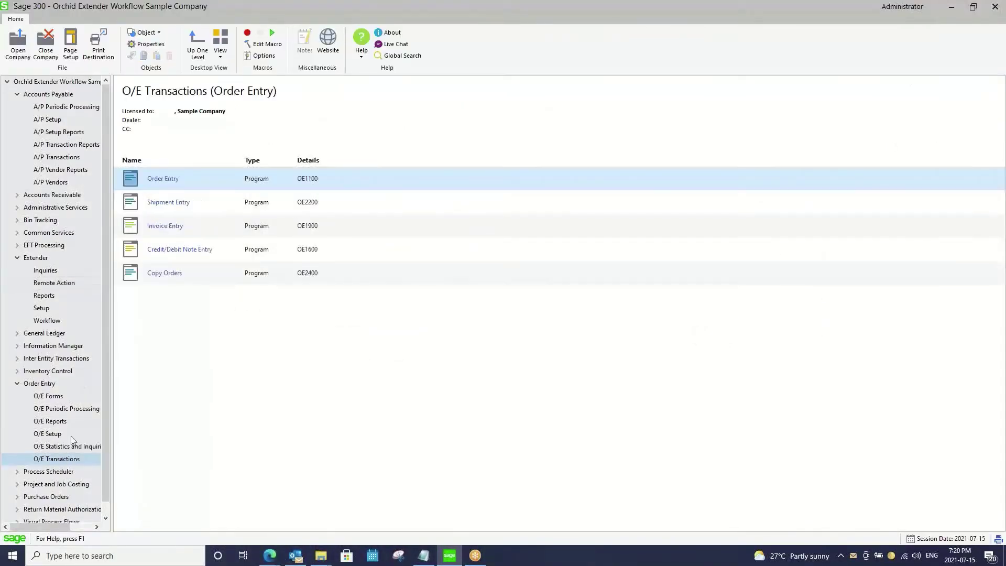
double_click(182, 181)
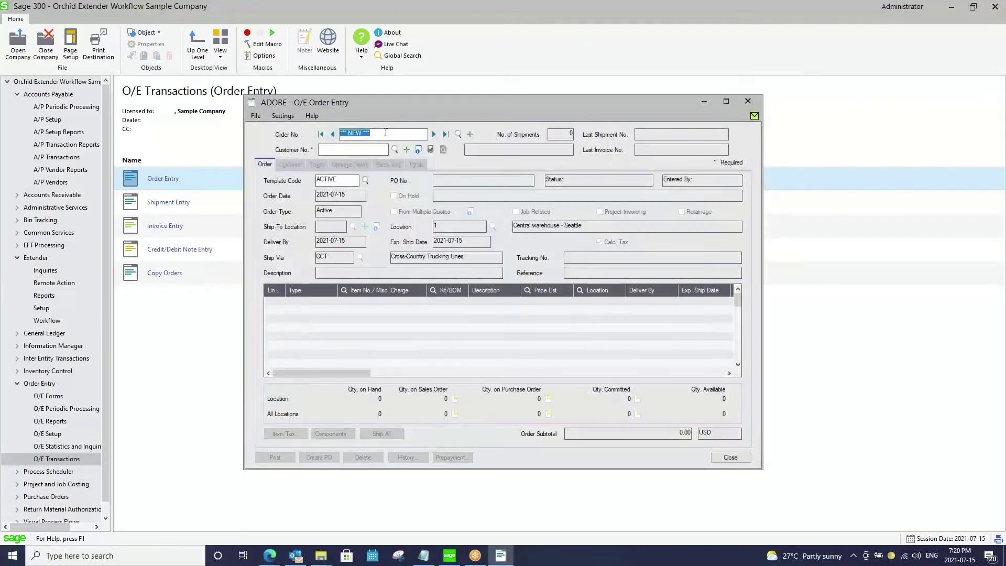
key("ctrl+v")
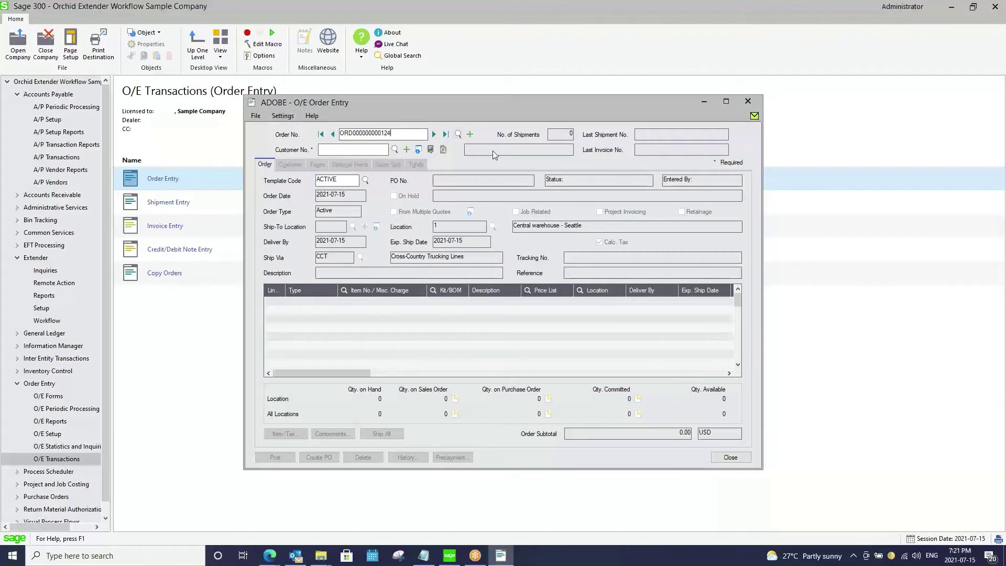
key("Return")
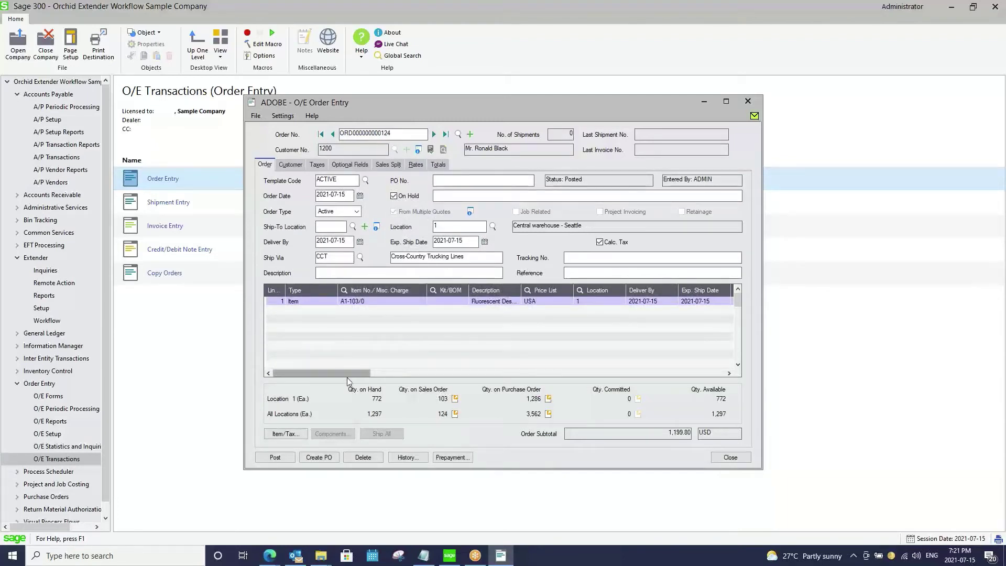
- Review the order's line details and the quote it was created from, and close the quote list and the order window
left_click_drag(347, 376, 470, 370)
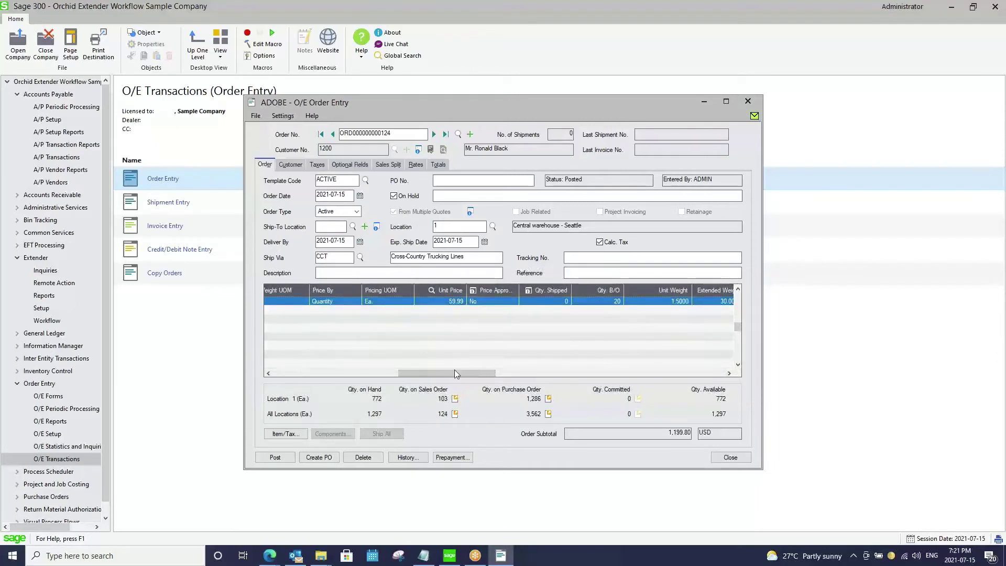
left_click_drag(438, 372, 267, 373)
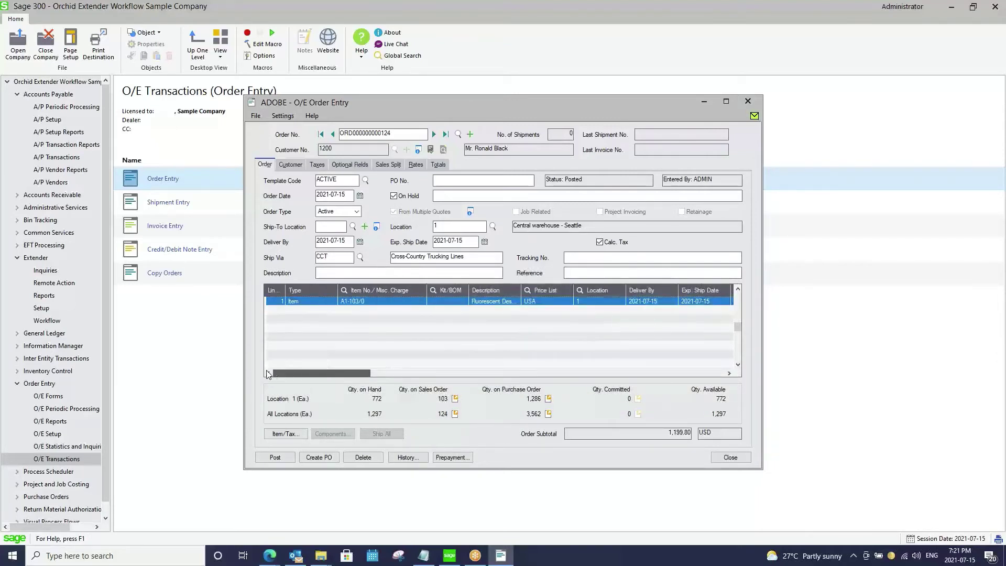
left_click(470, 212)
left_click(417, 229)
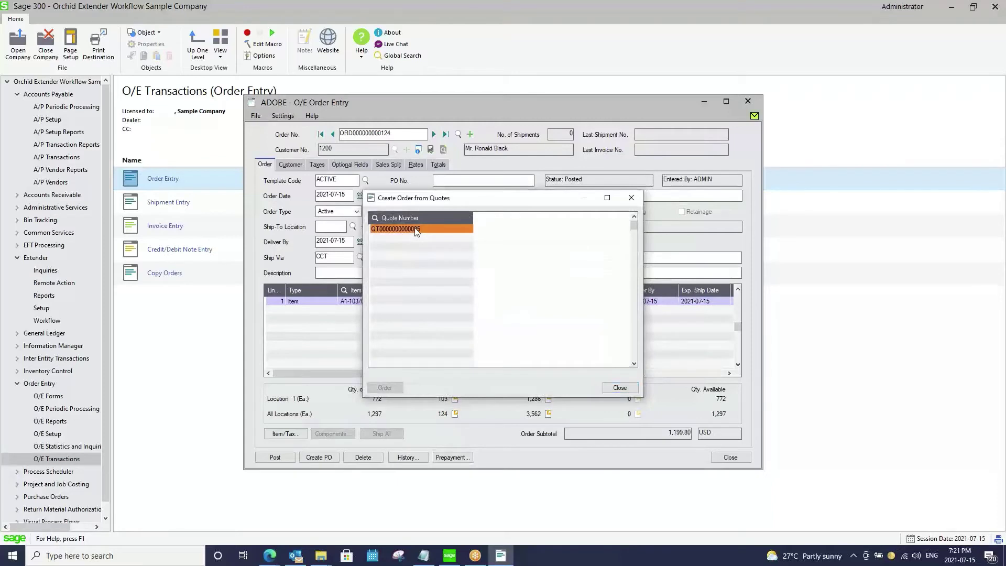
left_click(626, 390)
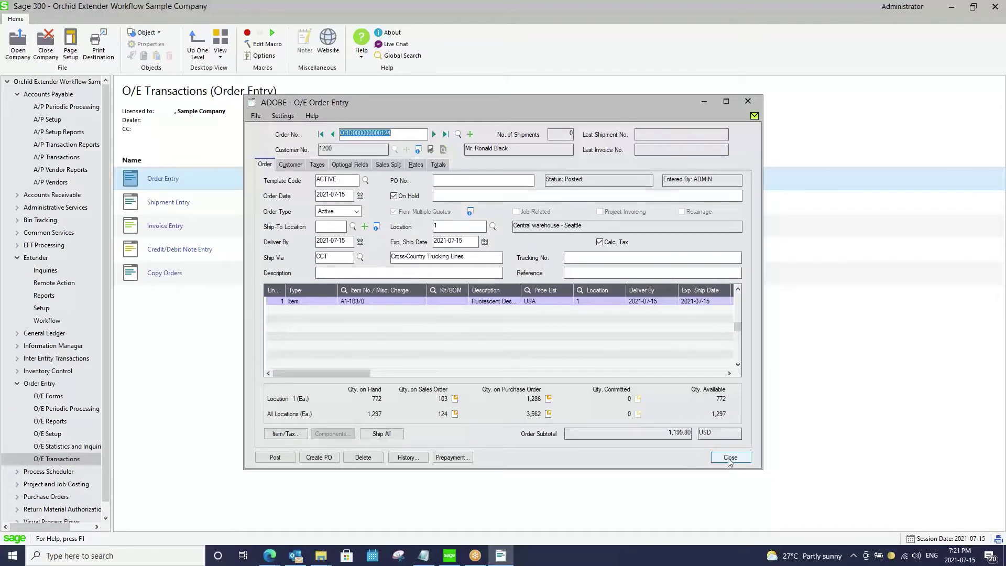
left_click(730, 458)
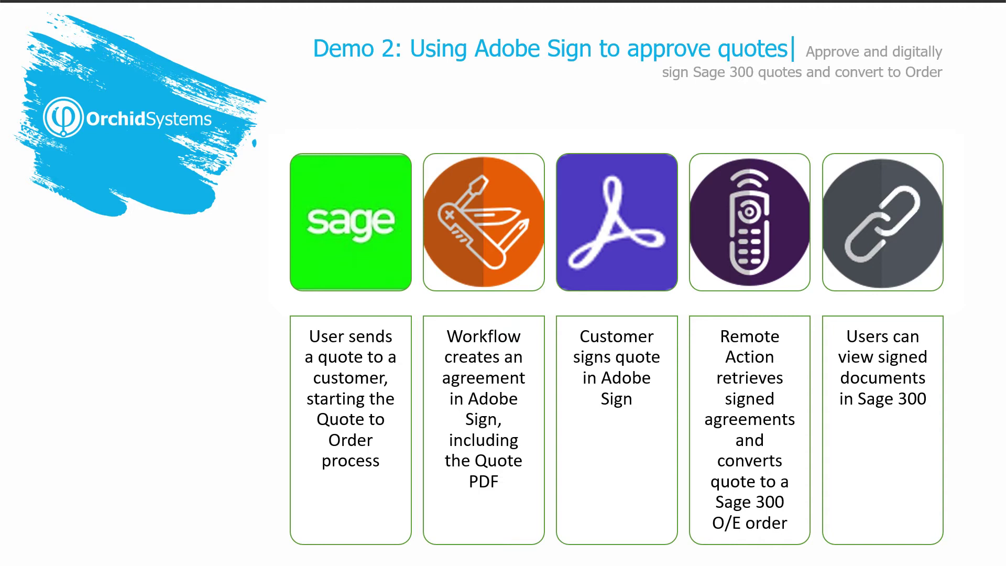
key("Right")
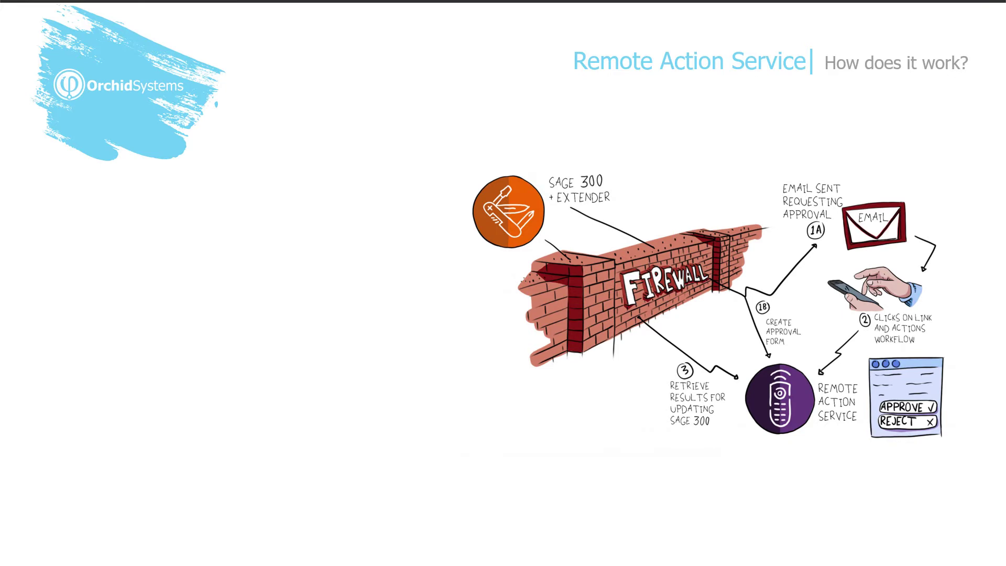
key("Right")
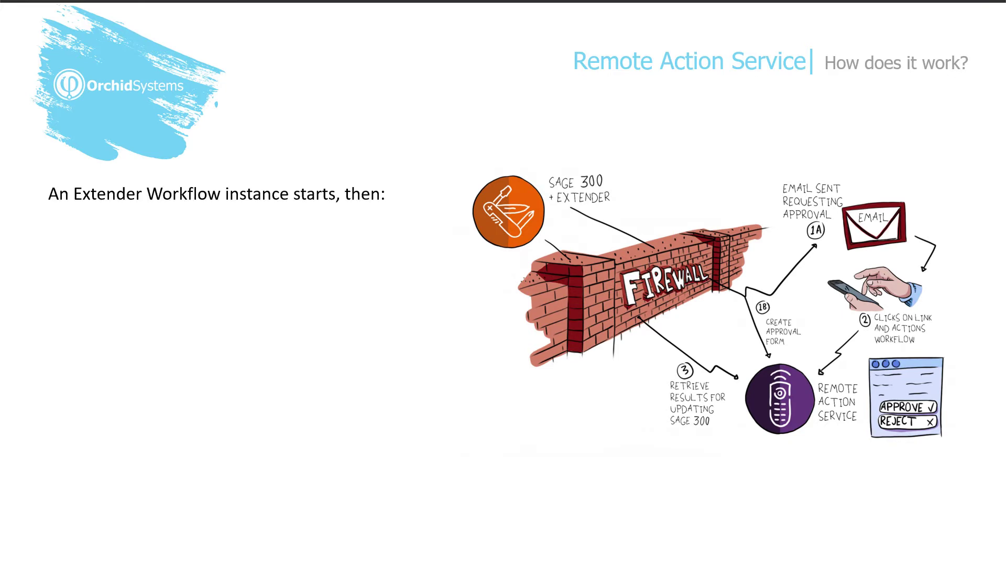
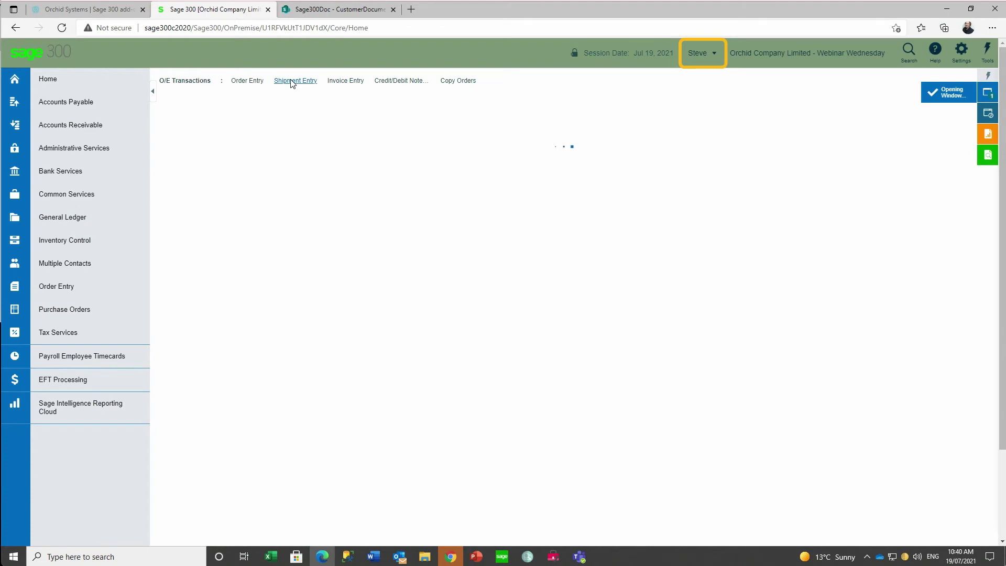
- Enter Custom Comfort's customer number and the customer's purchase order number on the new O/E order
type("1")
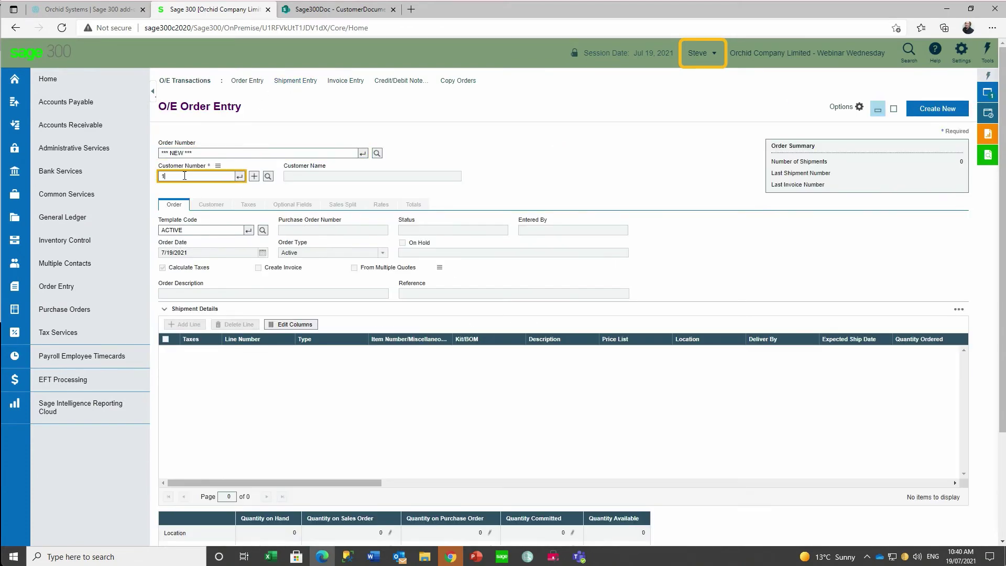
type("500")
key("Tab")
left_click(305, 189)
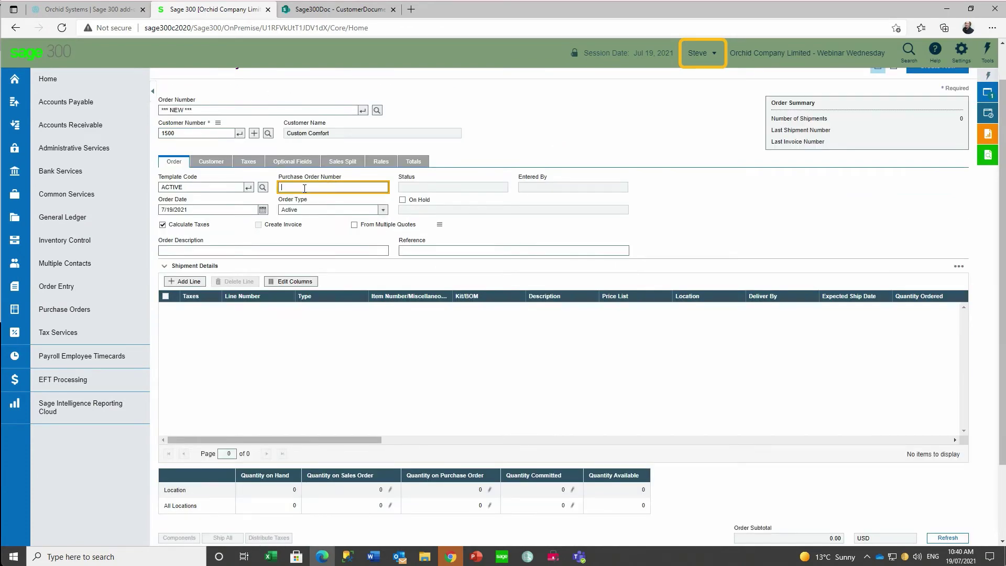
type("PO456")
key("Tab")
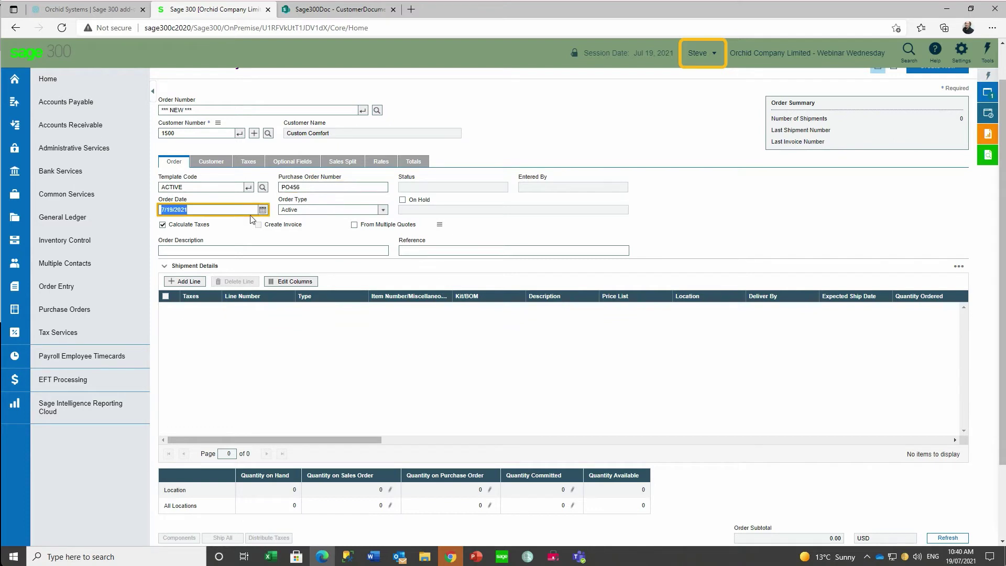
- Describe the order as "Screens and desk pads for new office fit out" and reference the PO number followed by "- screens at a special price"
left_click(175, 251)
type("Screens and ")
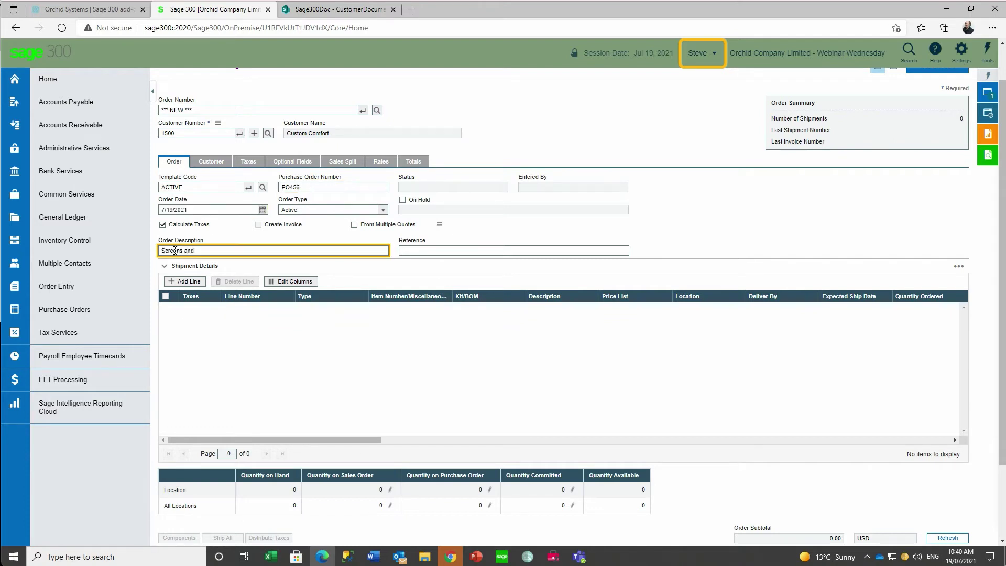
type("desk pads for new office fit out")
key("Tab")
type("P")
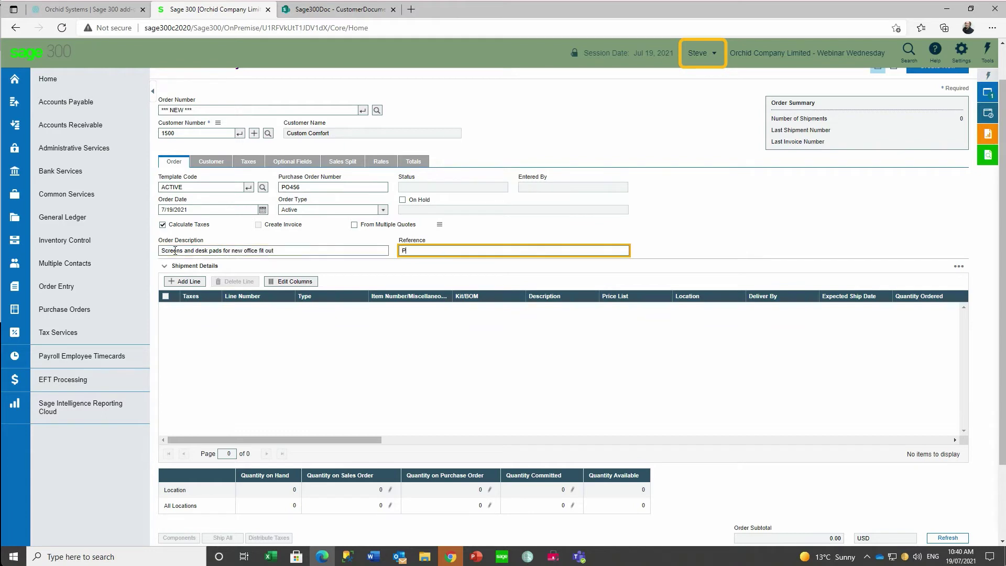
type("O456 - screens at a special price")
key("Tab")
- Add an order line for item S1-300/R with a quantity ordered of 10, and continue through its pricing fields
key("Return")
key("Tab")
type("S")
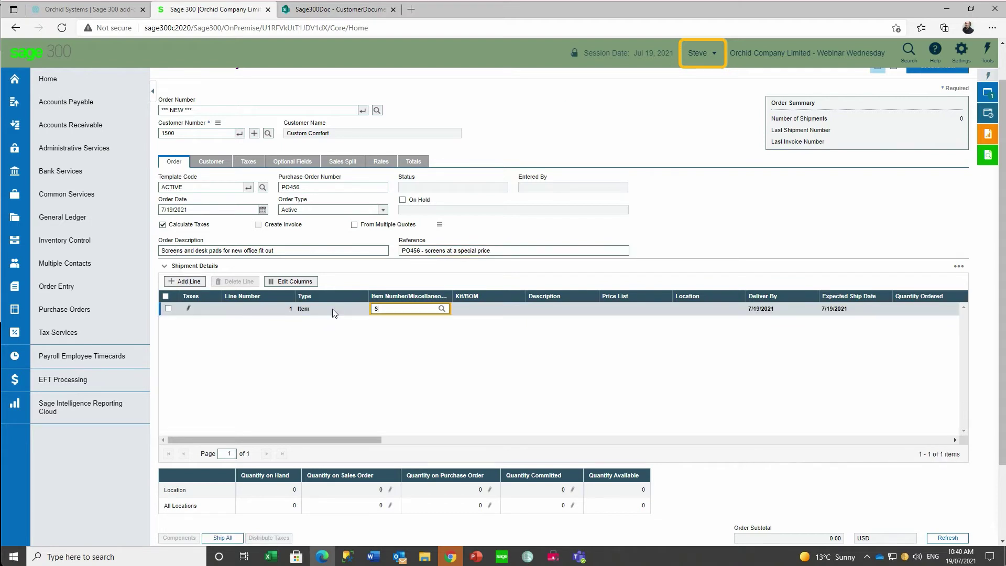
type("1-300/R")
key("Tab")
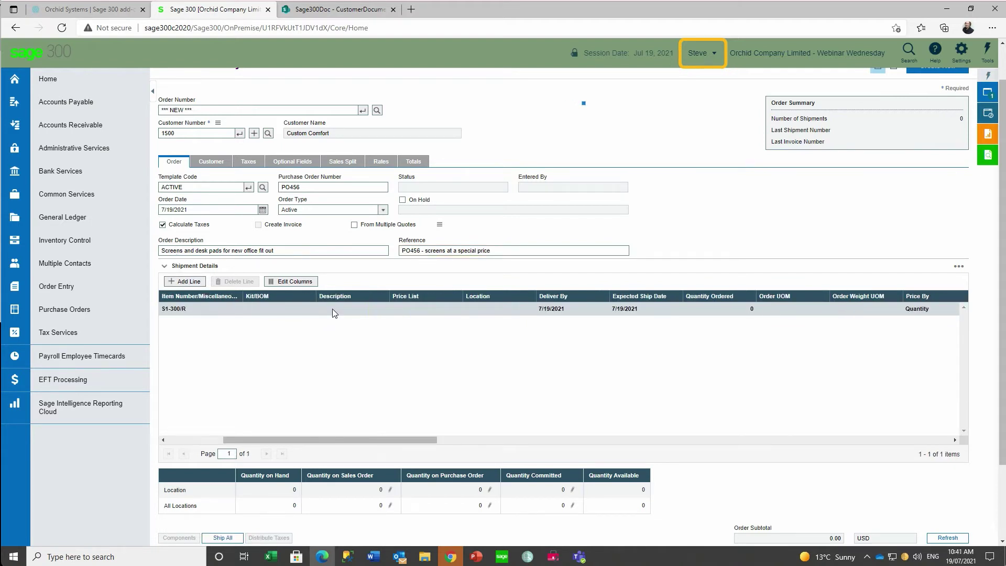
key("Tab")
key("Tab")
key("Tab")
key("Tab")
key("Tab")
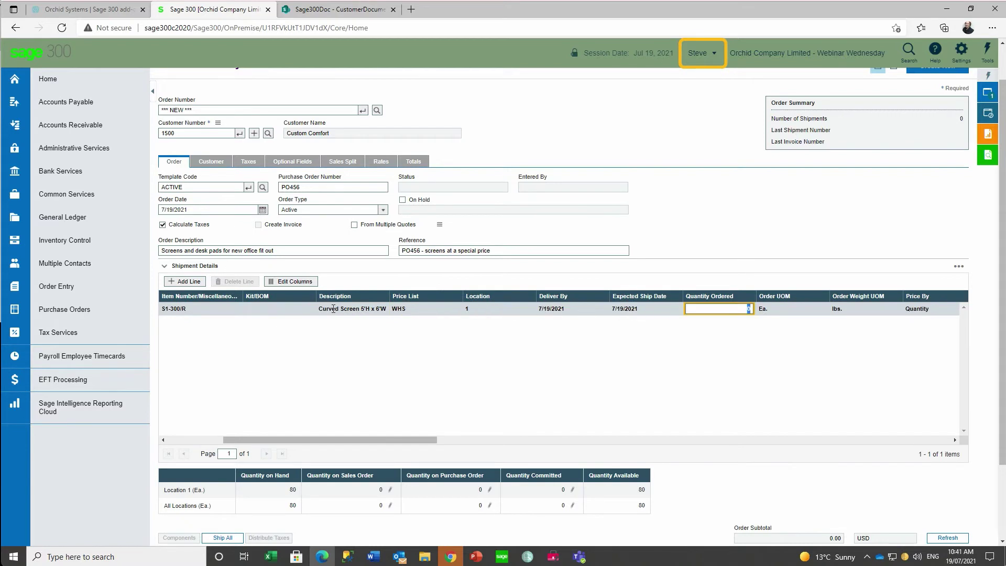
type("10")
key("Tab")
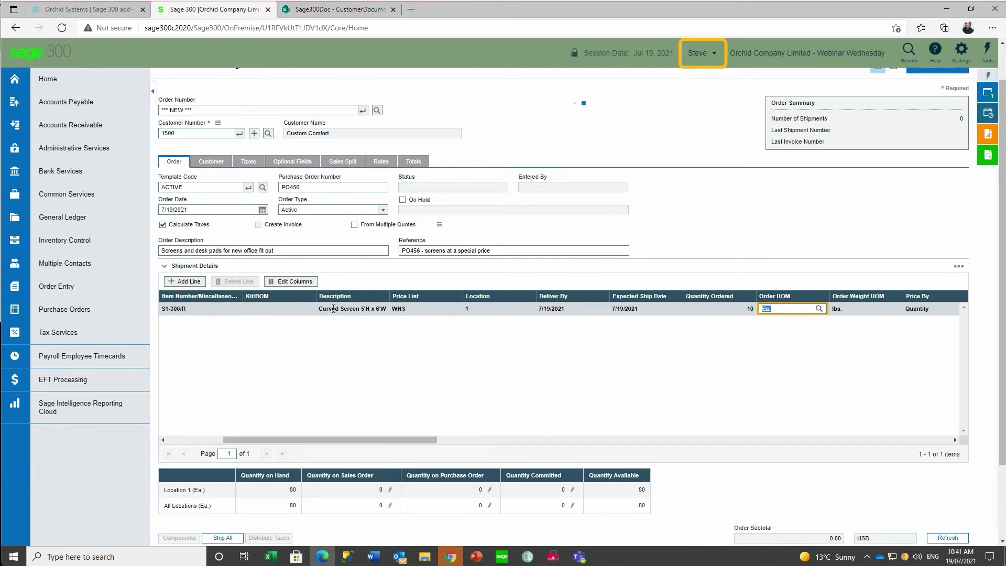
key("Tab")
key("Tab")
key("Tab")
key("Tab")
key("Tab")
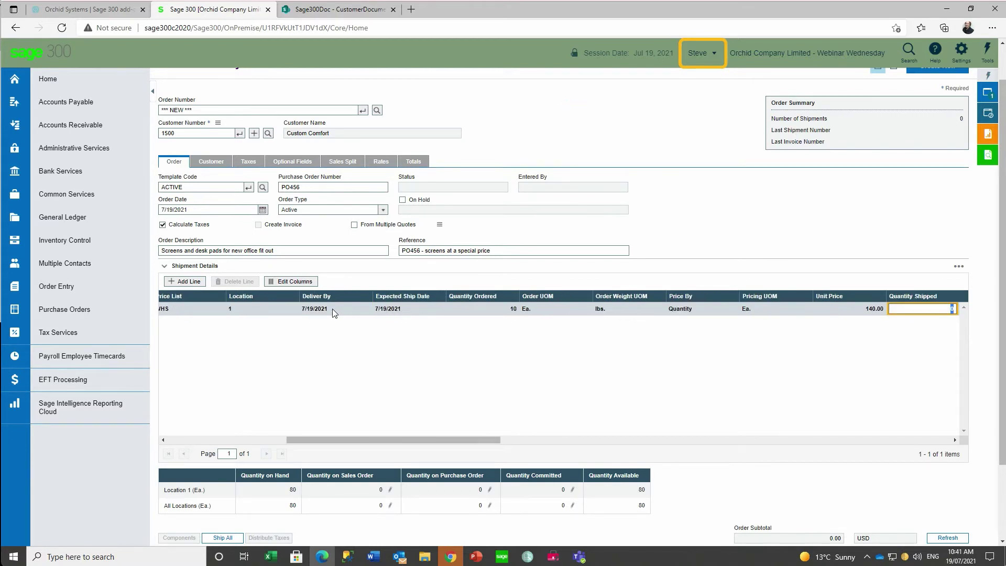
- Add a second order line for item A1-400/0 with a quantity ordered of 10
left_click(186, 283)
key("Tab")
type("A1")
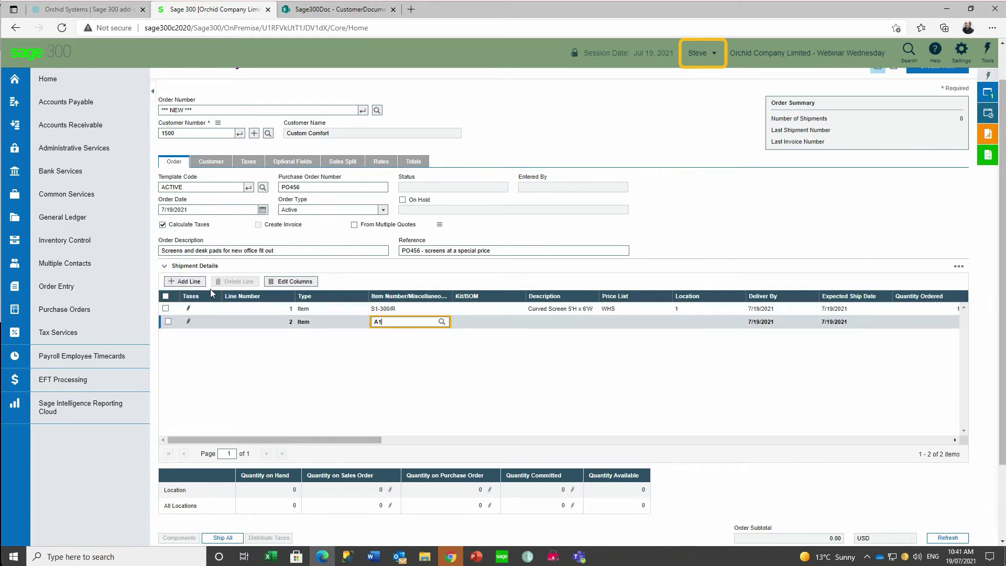
type("-400/0")
key("Tab")
key("Tab")
key("Tab")
key("Tab")
key("Tab")
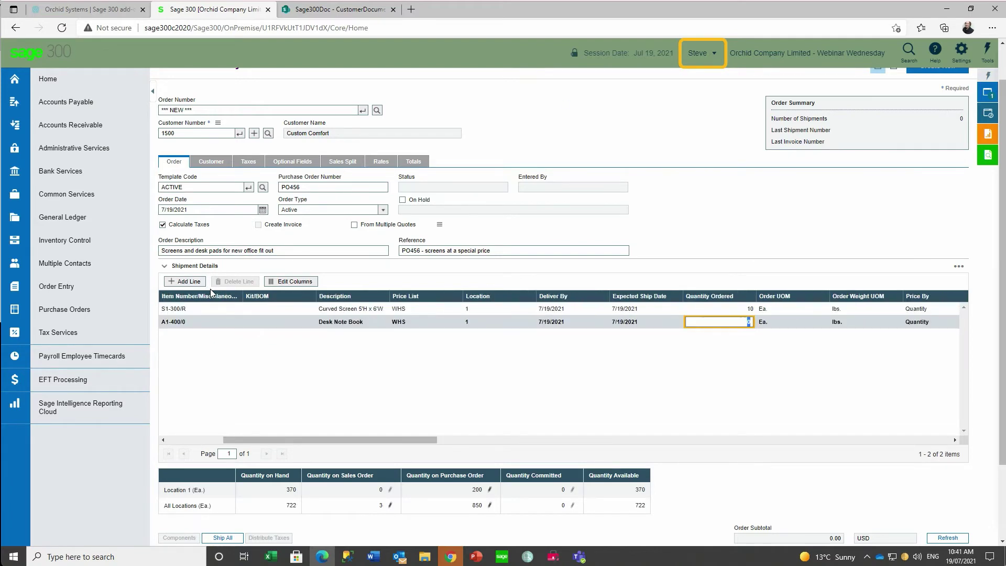
type("10")
key("Tab")
- Post the order and decline printing the order confirmation
scroll(598, 341, "down", 3)
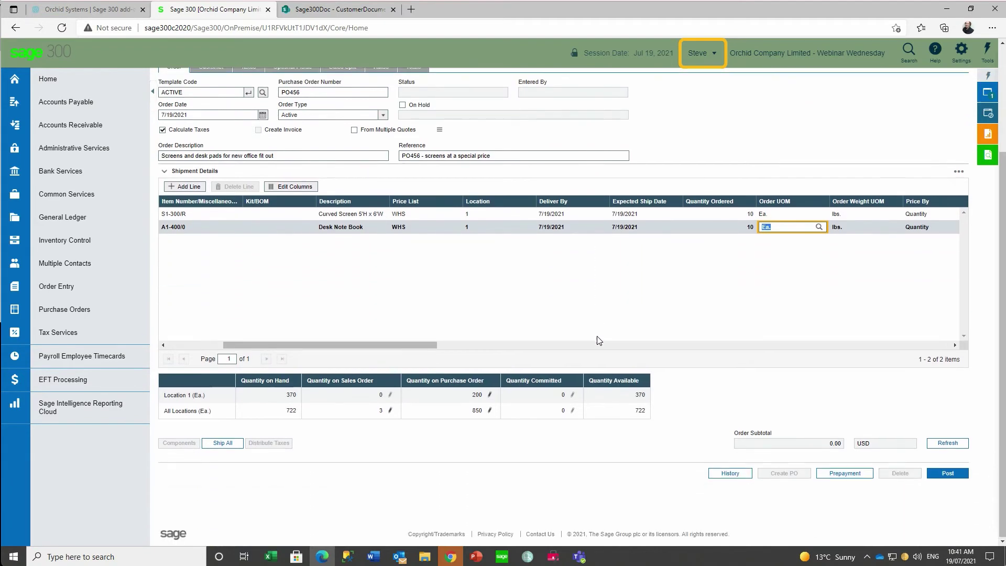
left_click(952, 478)
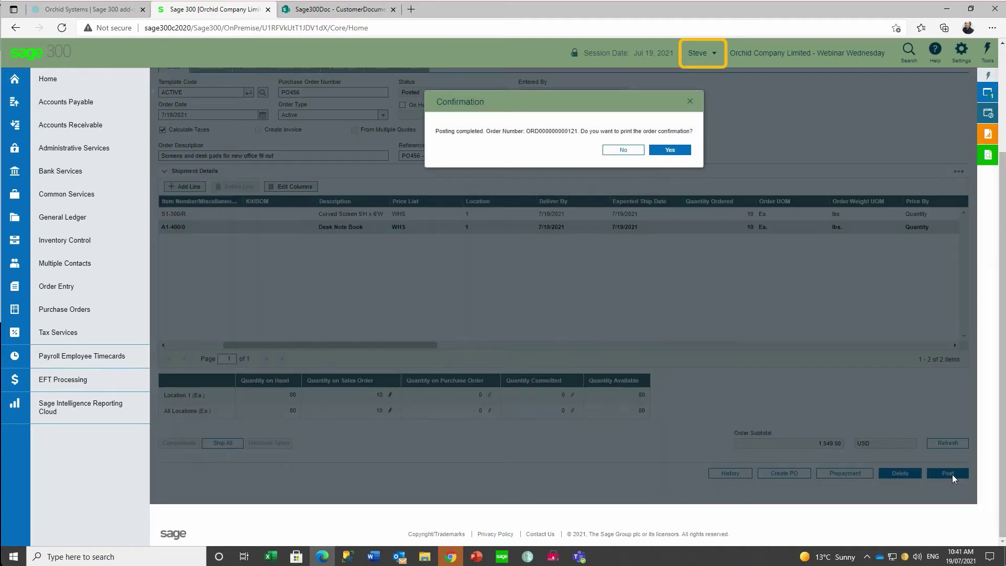
left_click(622, 150)
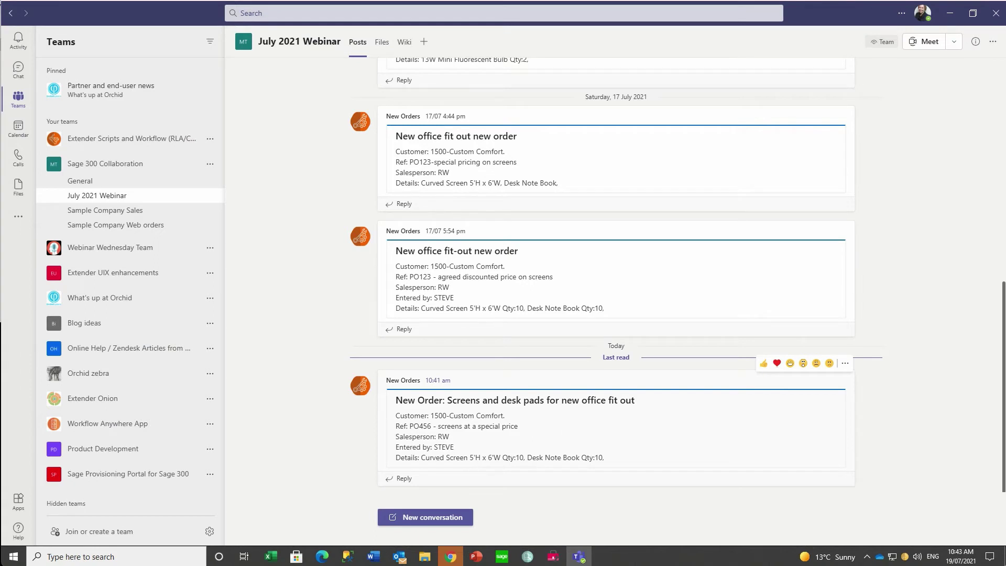
- In the July 2021 Webinar channel in Teams, highlight the reference text of the newest order post
left_click_drag(523, 429, 439, 429)
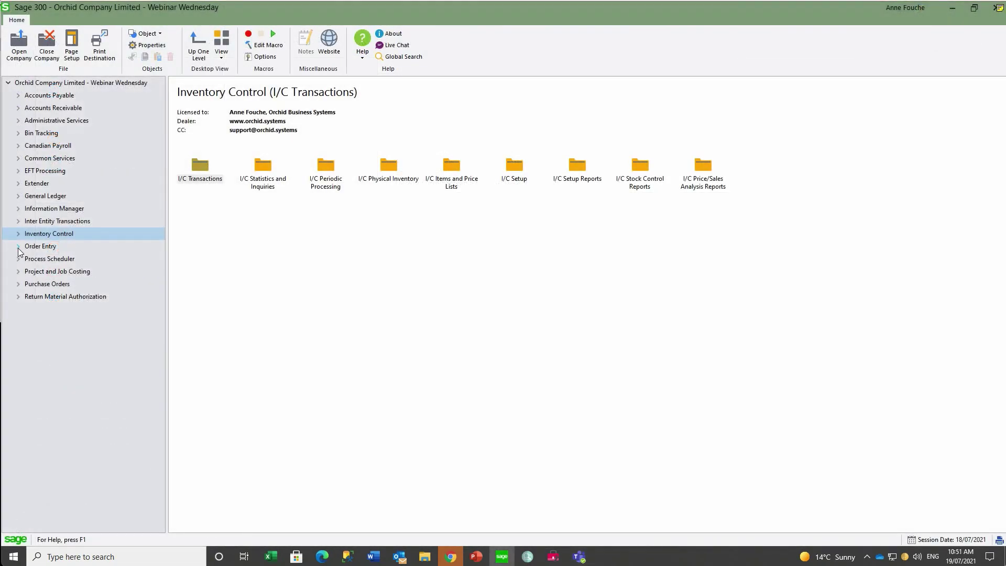
- Switch to the Sage 300 desktop, open O/E Order Entry beside its document pane, and load the newly posted Custom Comfort order
left_click(18, 249)
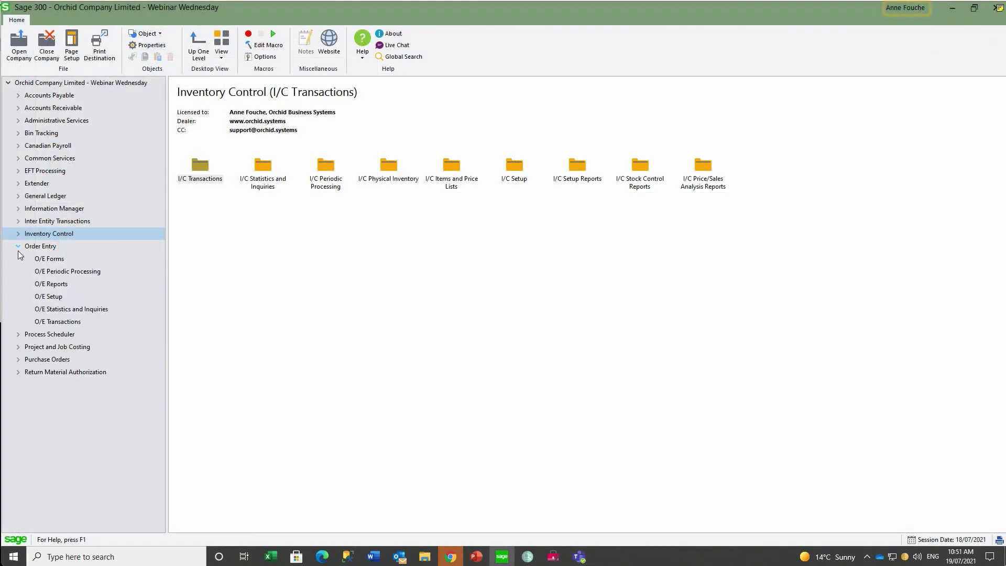
left_click(63, 322)
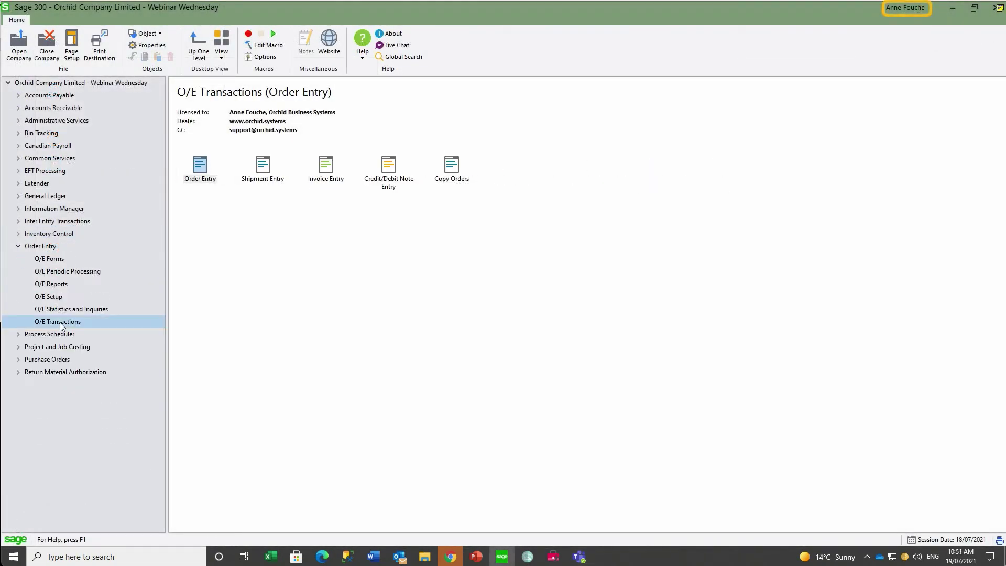
double_click(203, 165)
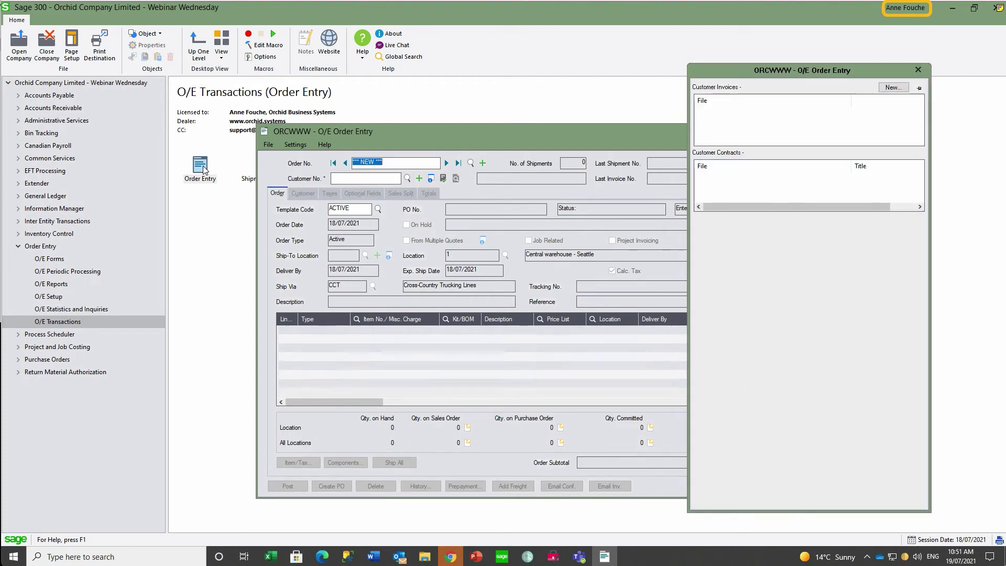
left_click_drag(474, 138, 378, 88)
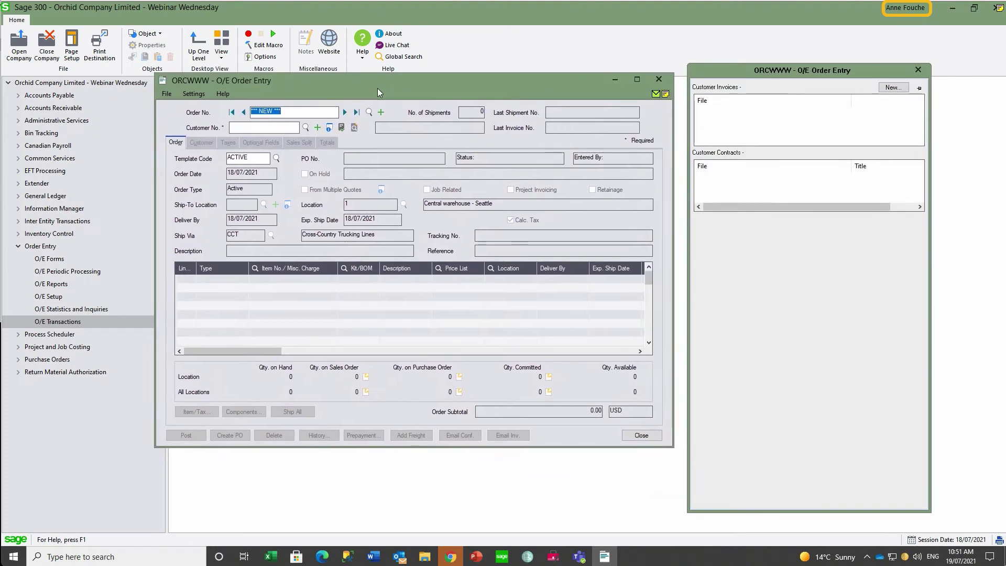
left_click(355, 112)
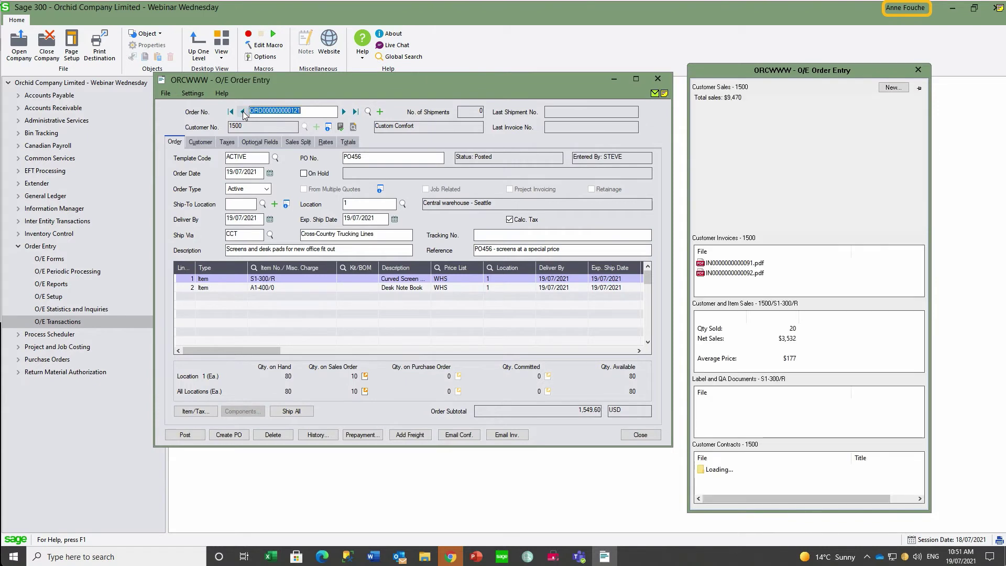
- Review the unit price on the S1-300/R order line and open the Custom Comfort 2021 pricing workbook from the customer contracts
left_click(272, 282)
left_click_drag(254, 350, 345, 350)
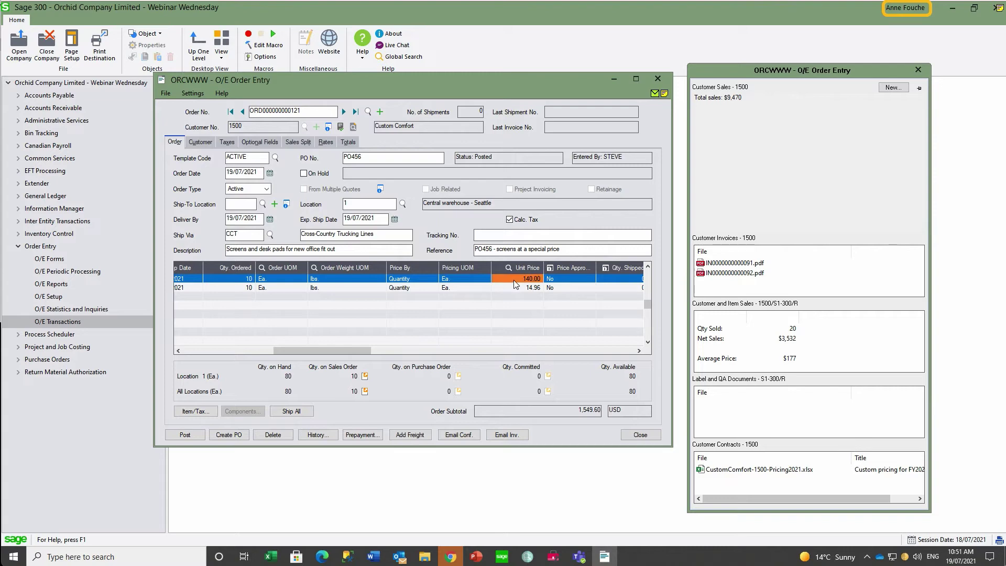
mouse_move(755, 472)
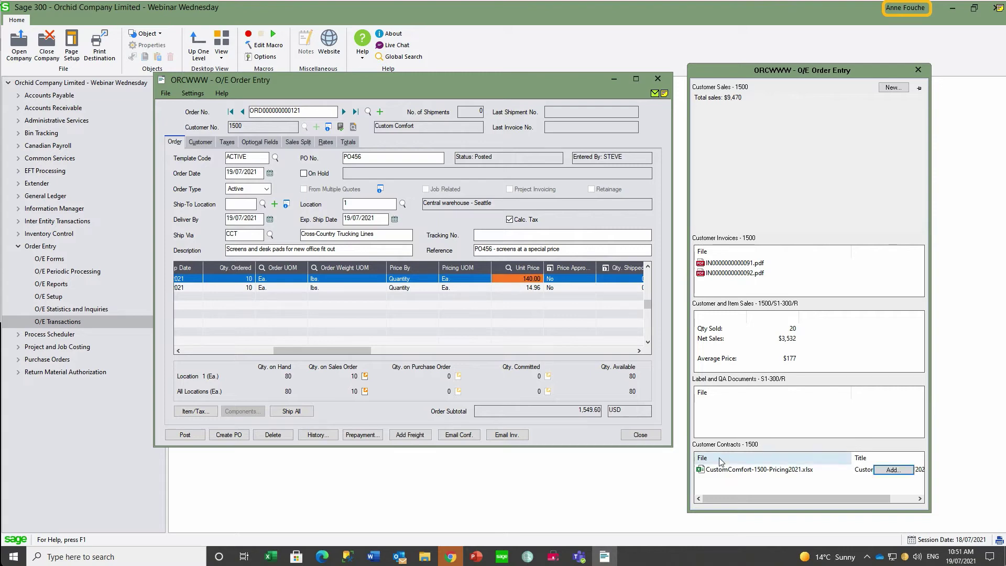
double_click(753, 471)
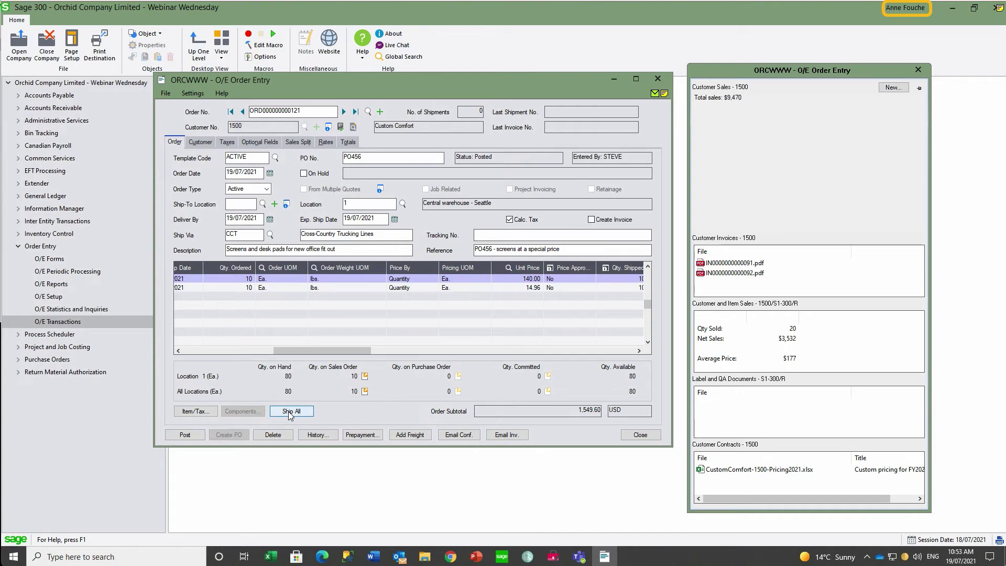
- Set the fully shipped Custom Comfort order to create an invoice, post it, and decline printing the invoice
left_click(591, 220)
left_click(182, 434)
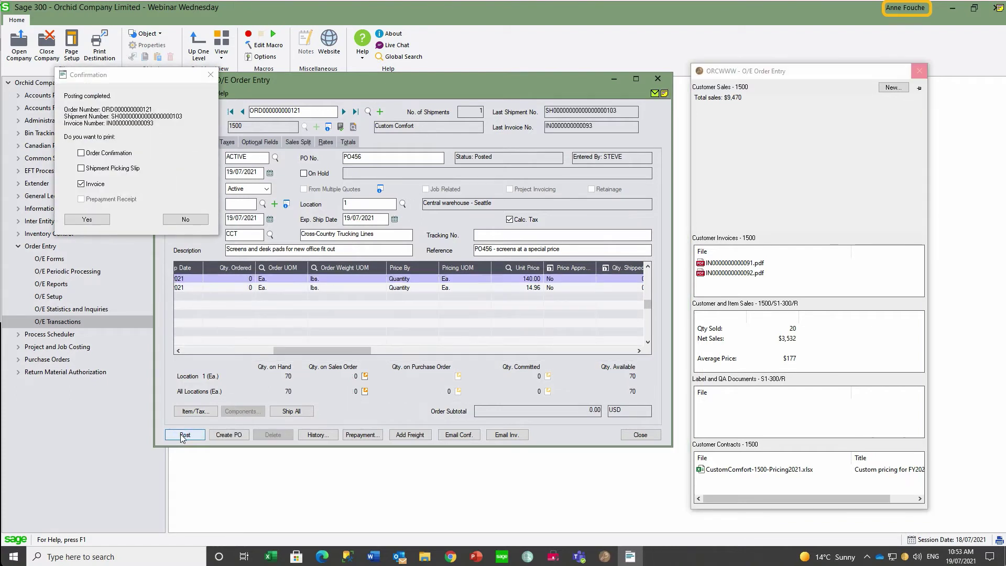
left_click(185, 220)
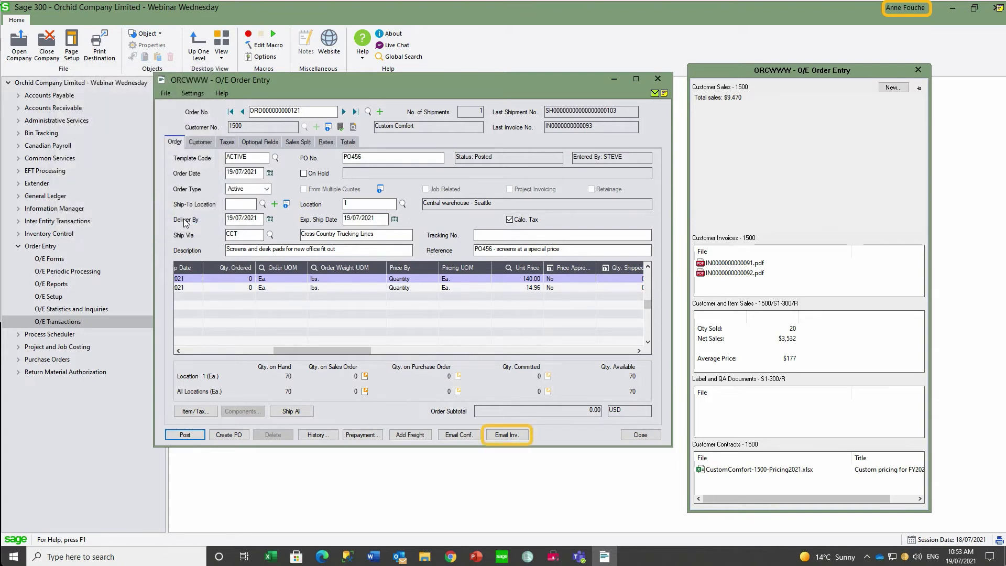
- Email the order's invoice to the customer, acknowledge the messages, and select the new invoice PDF among the customer invoices
left_click(507, 435)
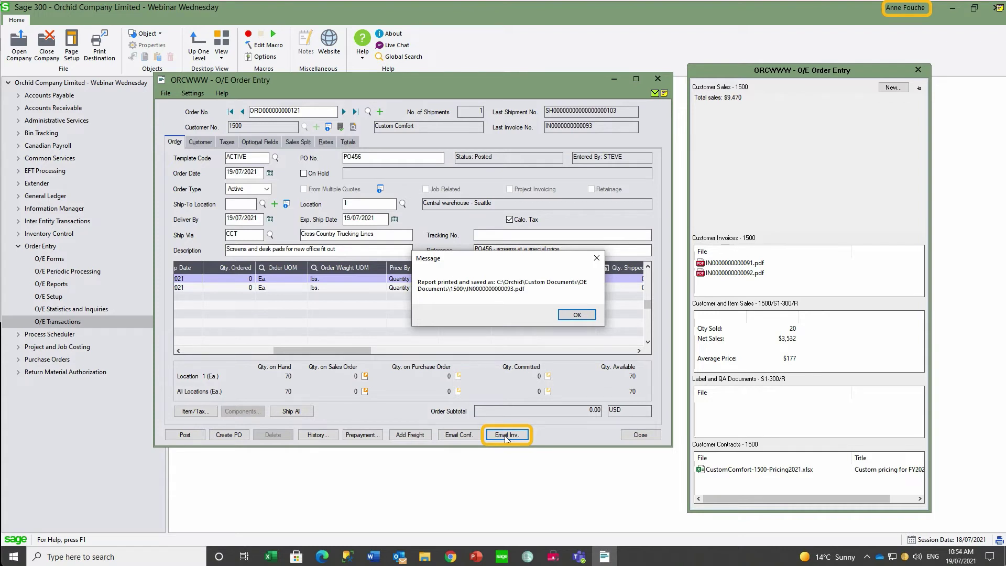
left_click(573, 315)
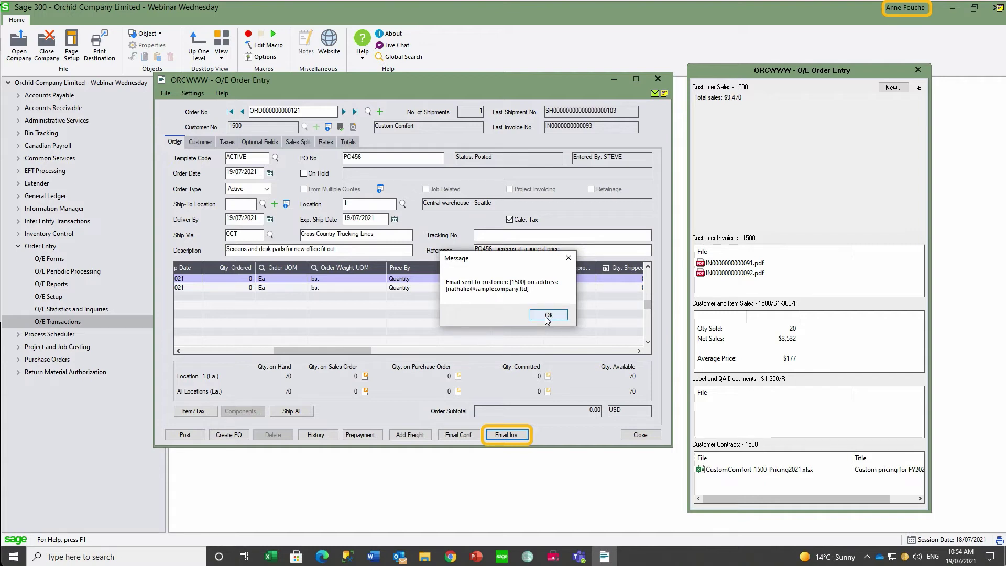
left_click(546, 315)
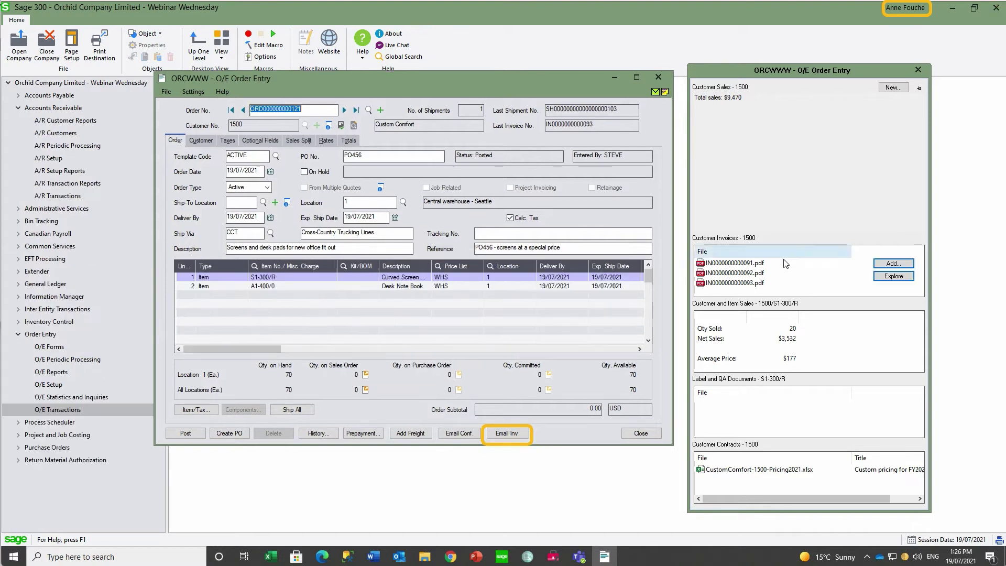
left_click(728, 284)
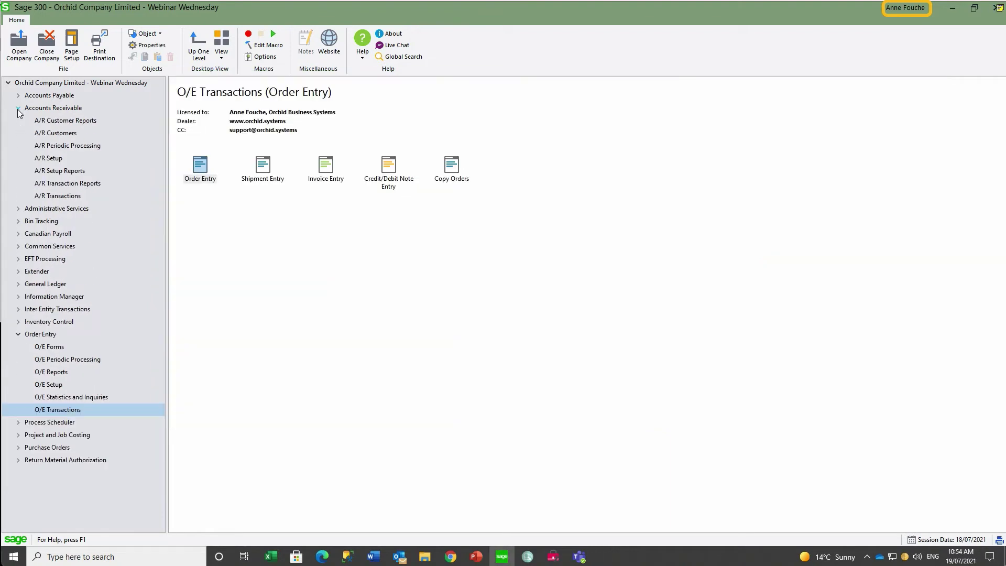
- Load Custom Comfort in A/R Customers and review which of its multiple contacts receive O/E invoices
left_click(64, 135)
double_click(323, 169)
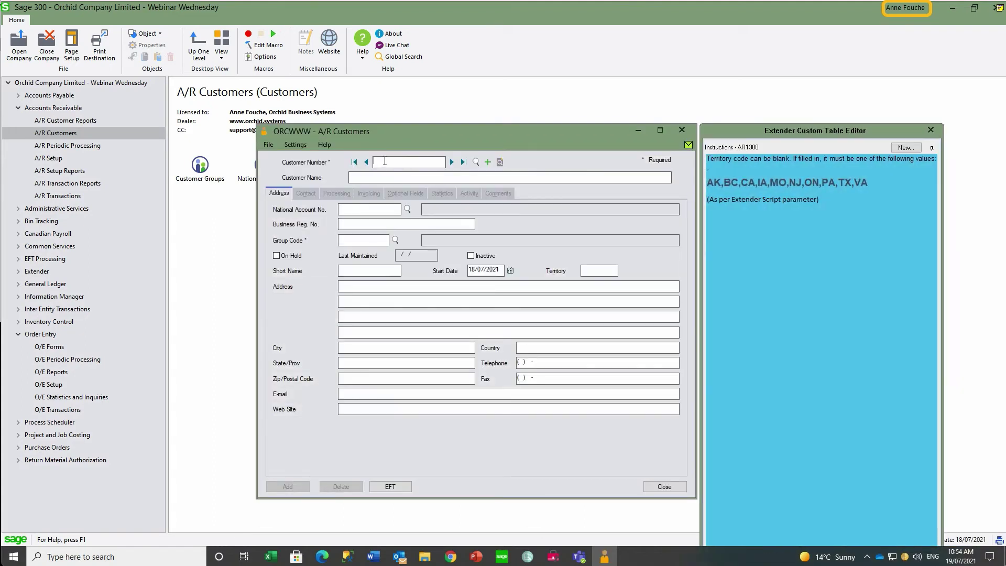
type("1500")
key("Tab")
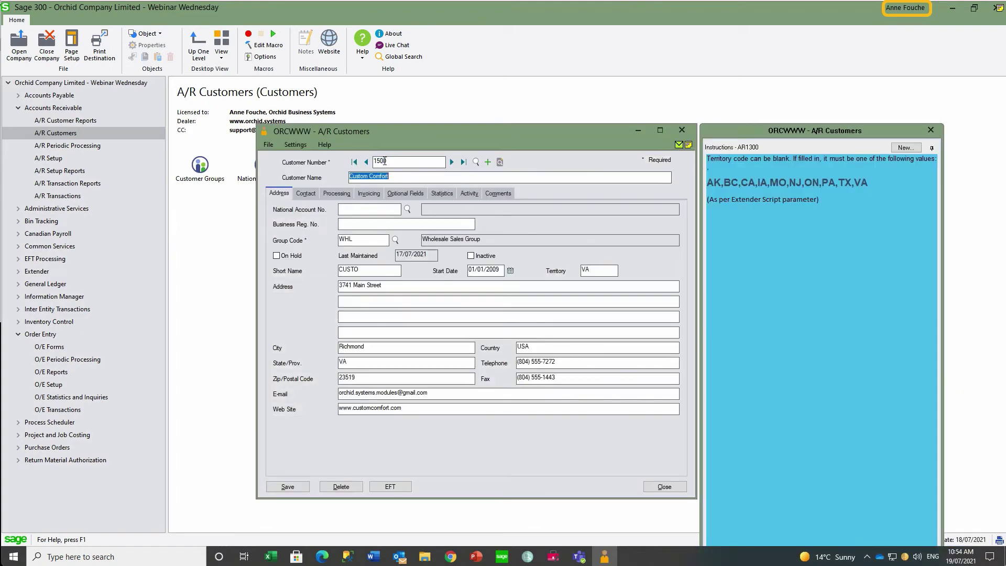
left_click(305, 194)
left_click(368, 310)
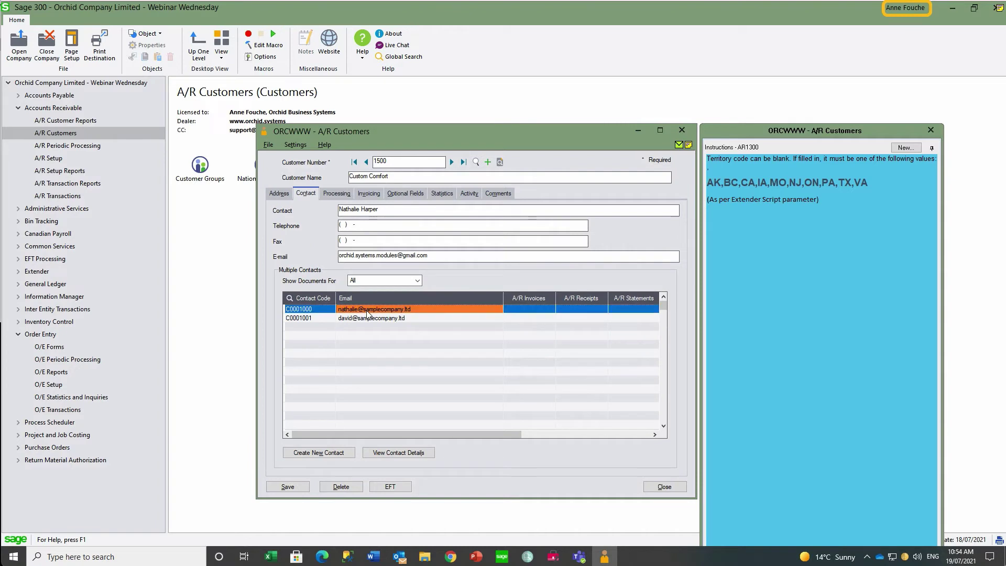
left_click(364, 319)
left_click_drag(380, 434, 580, 439)
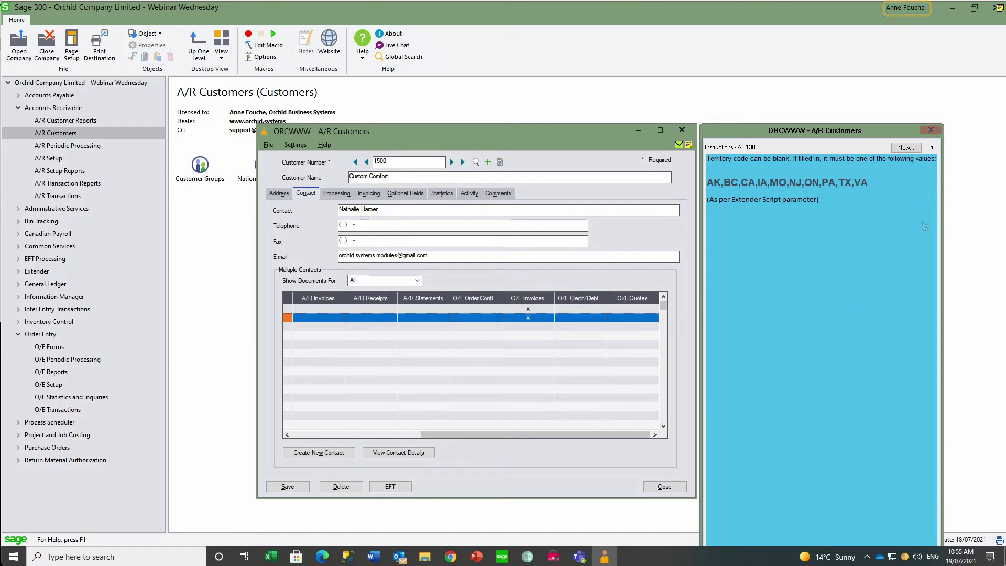
- Check the new mail notifications, switch to Outlook, and open the newest invoice email and its PDF attachment in the first contact's inbox
left_click(990, 558)
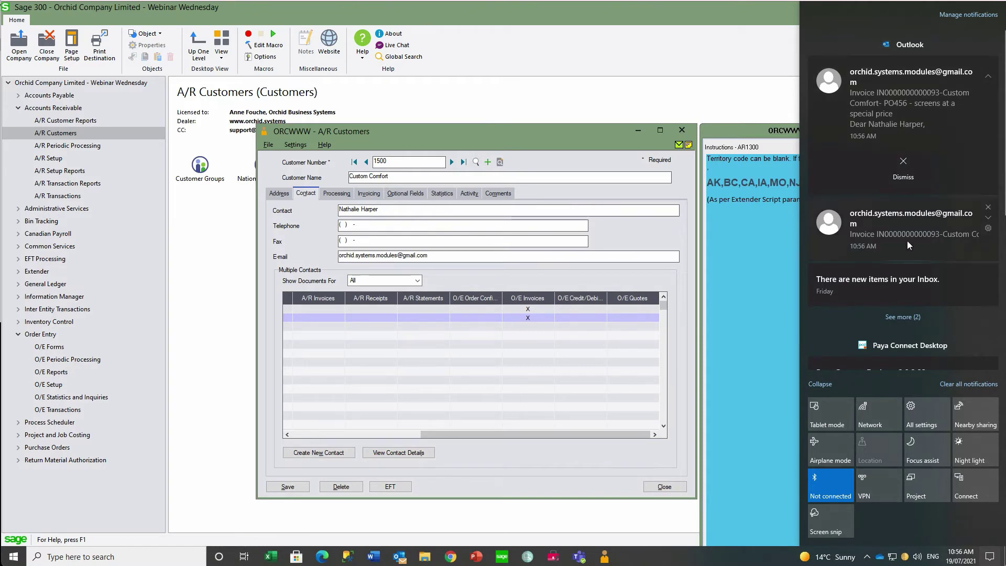
left_click(401, 557)
left_click(9, 220)
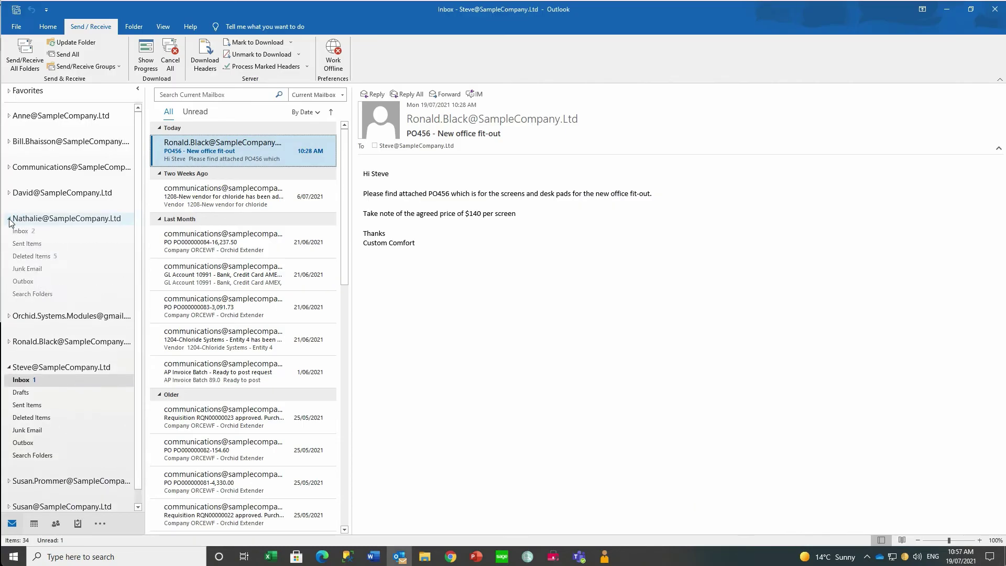
left_click(21, 233)
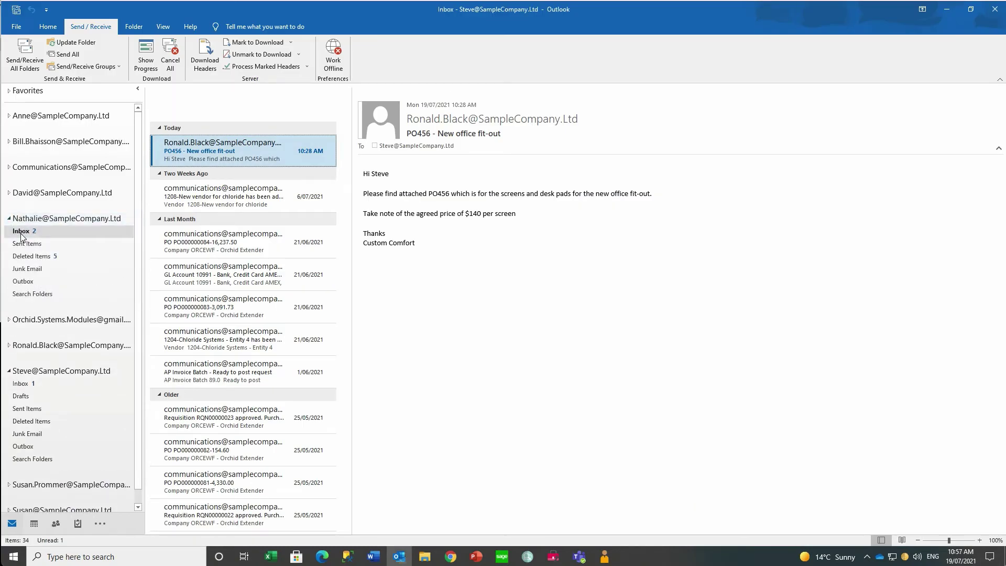
left_click(203, 155)
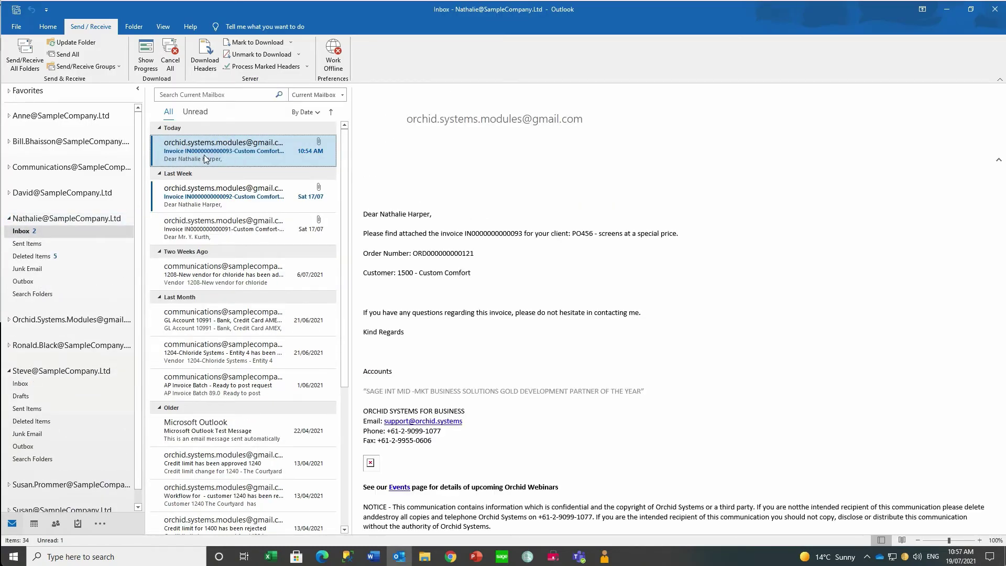
double_click(205, 158)
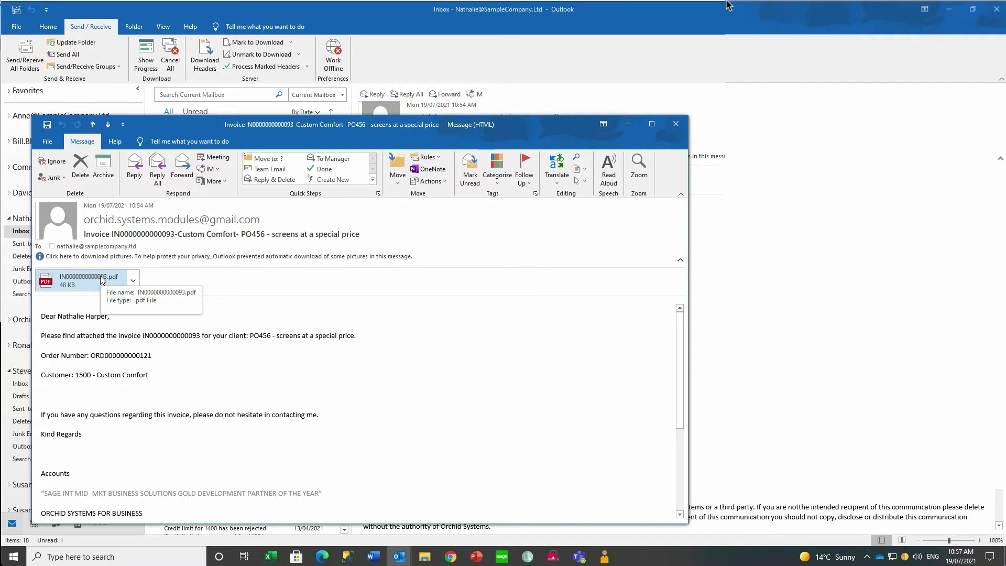
double_click(72, 281)
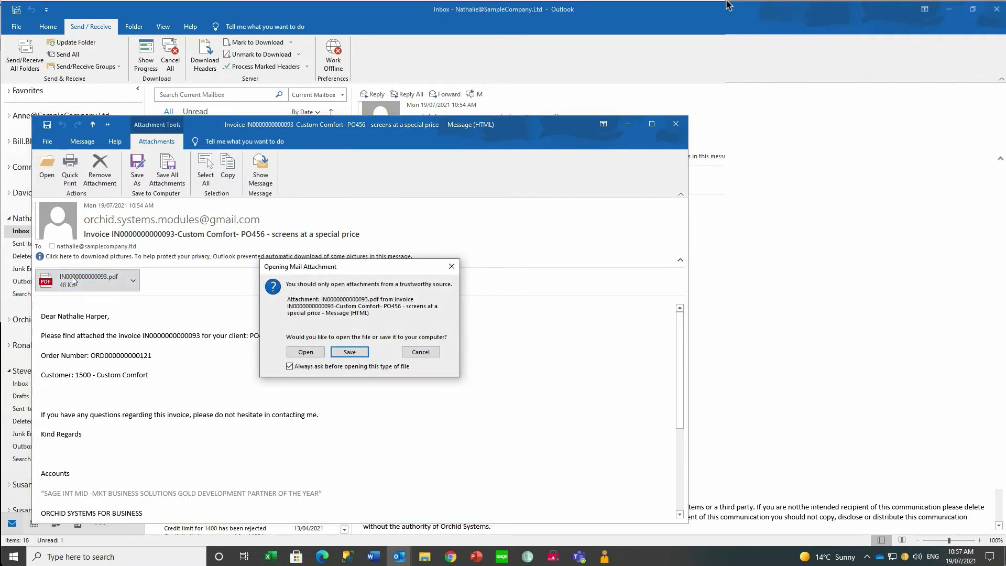
left_click(306, 350)
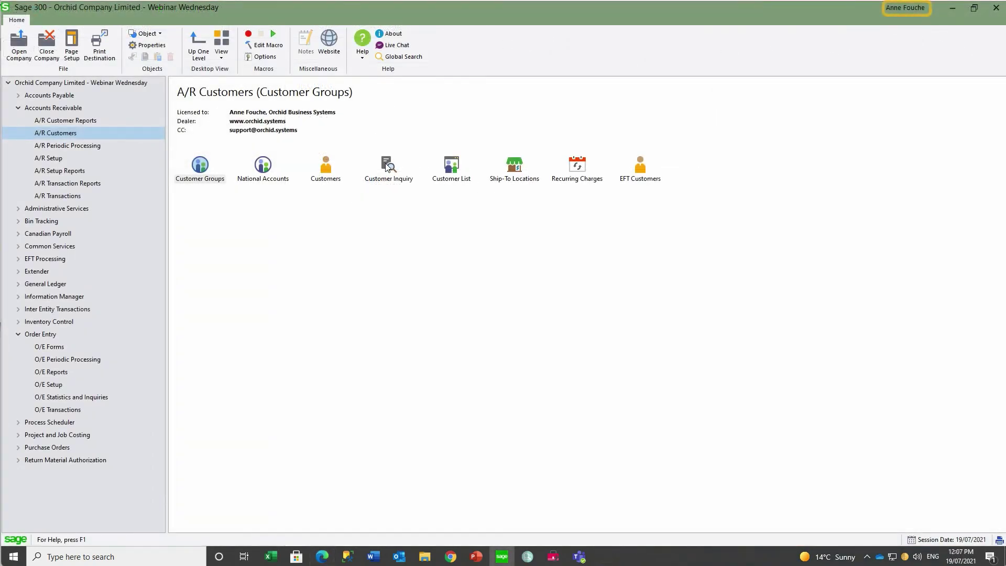
- Open A/R Customer Inquiry for Custom Comfort and place its document pane beside the inquiry window
double_click(387, 167)
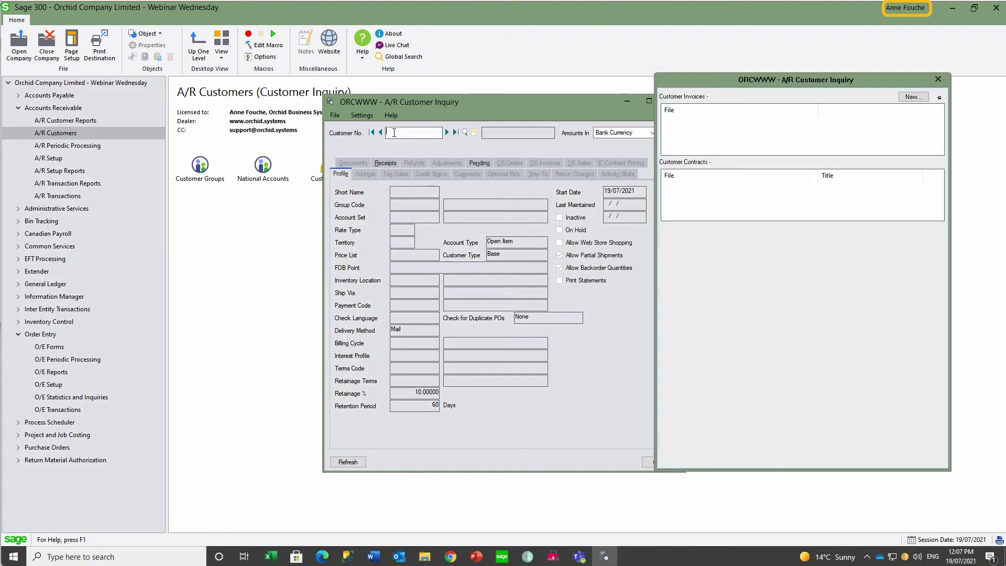
type("1500")
key("Tab")
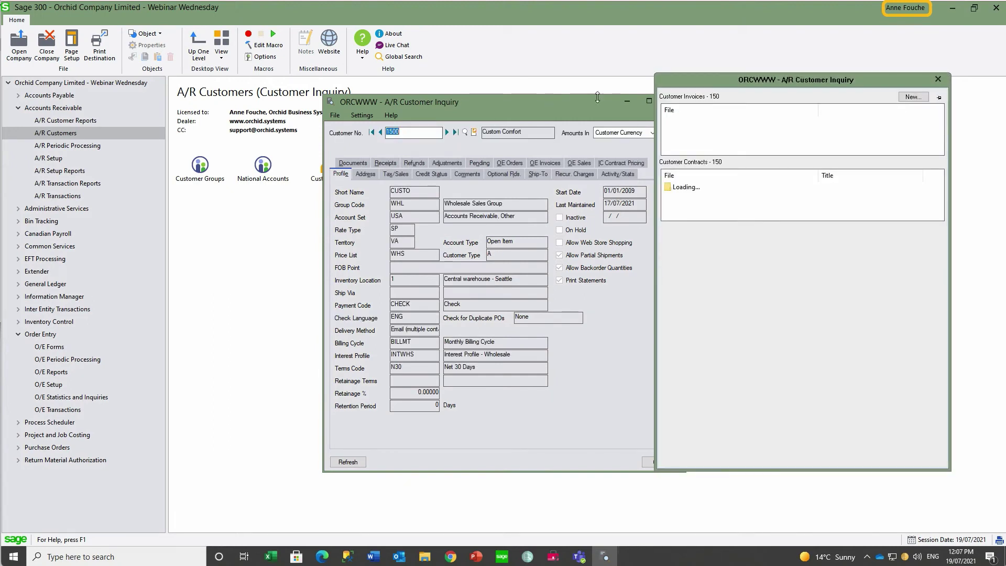
left_click_drag(694, 80, 728, 97)
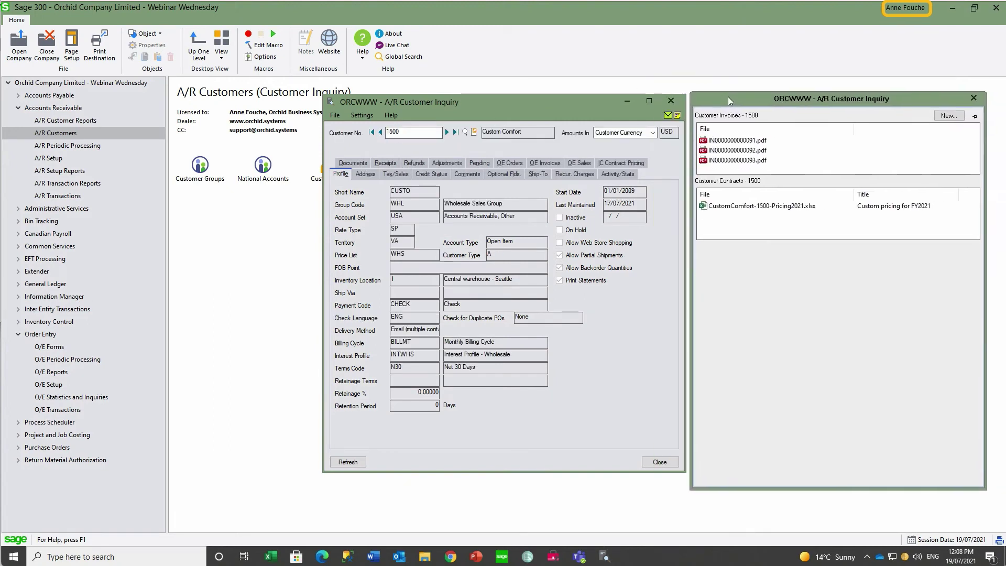
mouse_move(753, 210)
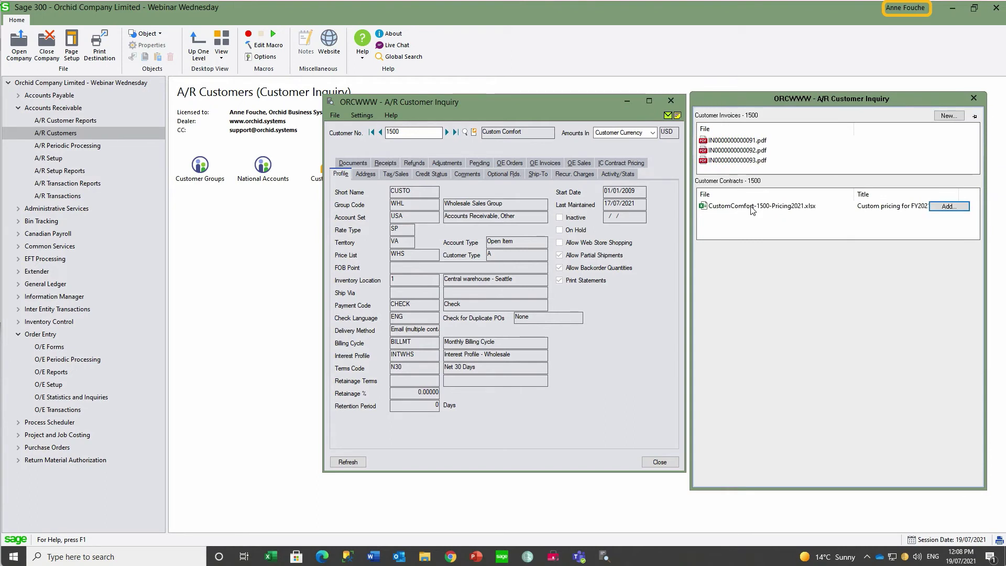
left_click(352, 161)
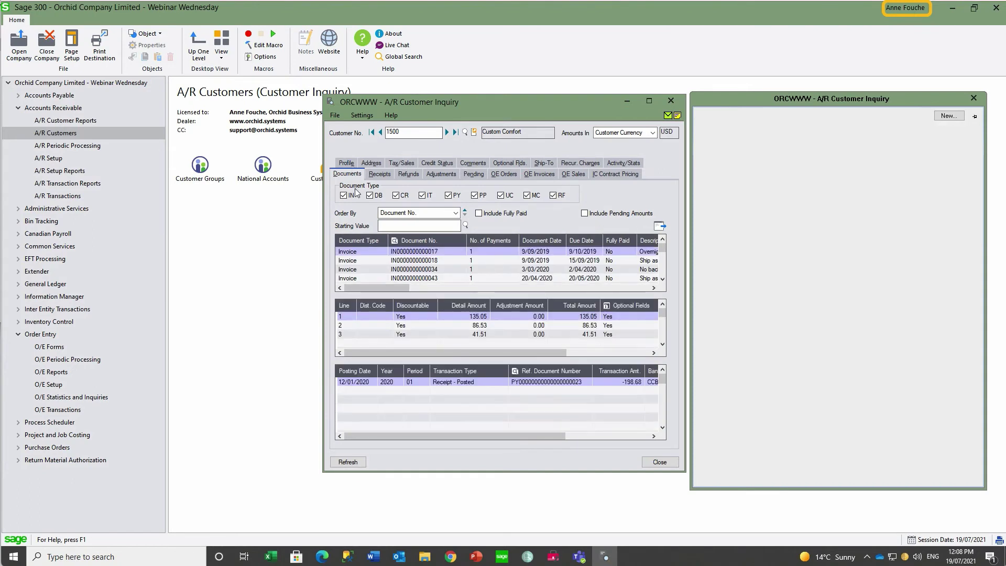
left_click(663, 280)
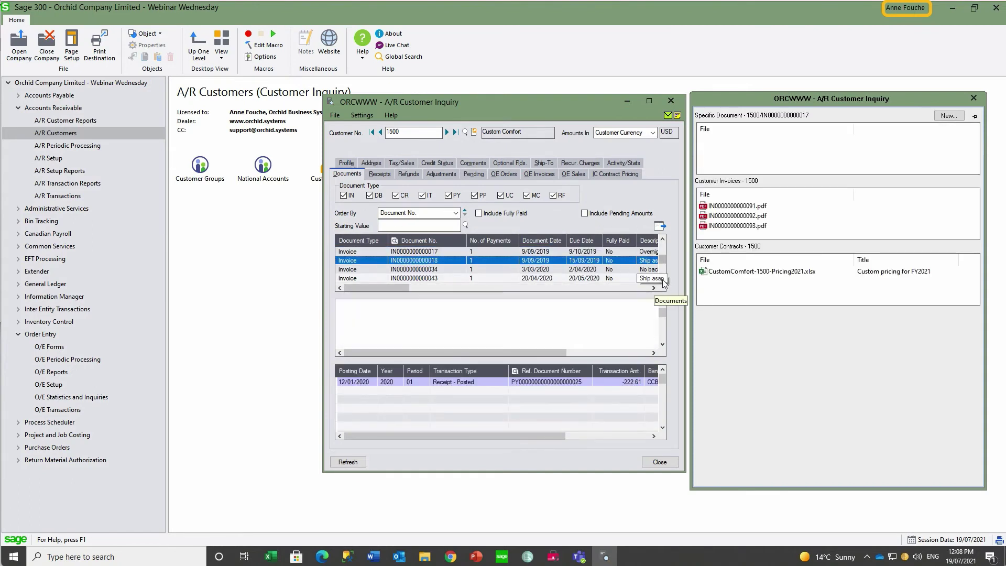
left_click(663, 280)
left_click(663, 280)
left_click(663, 280)
left_click(662, 281)
left_click(663, 280)
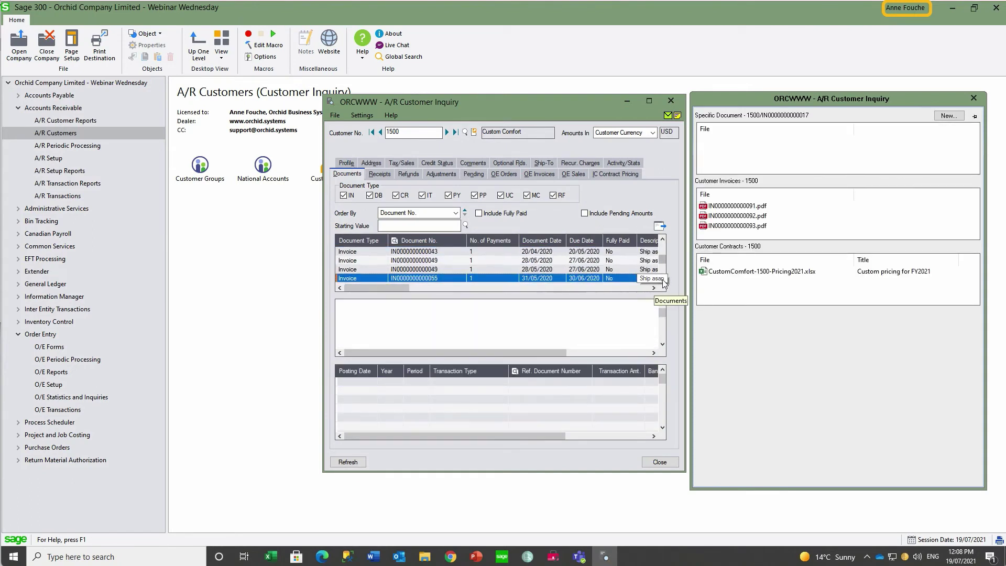
left_click(662, 280)
left_click(663, 281)
left_click(663, 280)
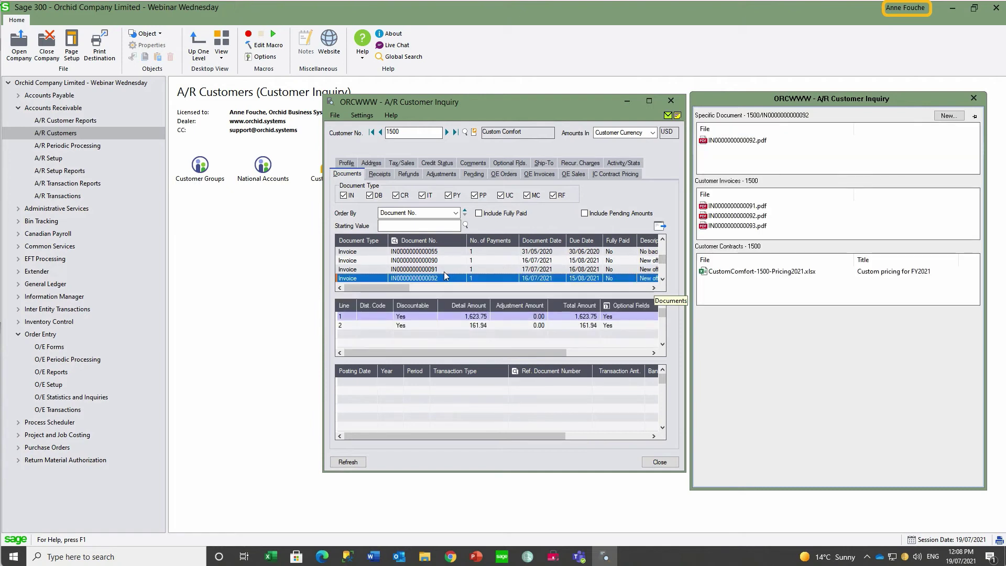
mouse_move(704, 158)
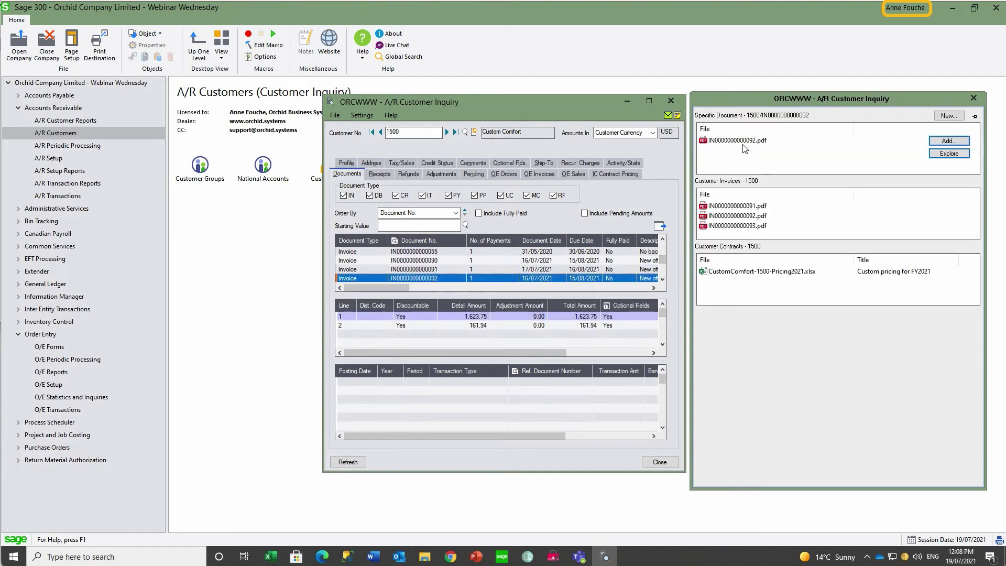
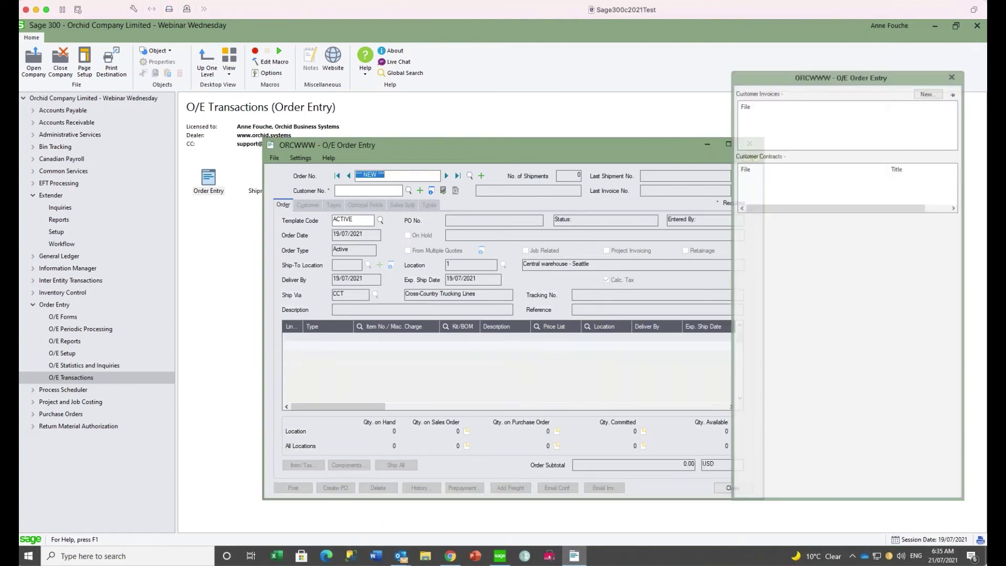
- Place O/E Order Entry beside its document pane and load the posted Custom Comfort order with reference "PO456 - screens at a special price"
left_click_drag(465, 144, 420, 77)
left_click(412, 109)
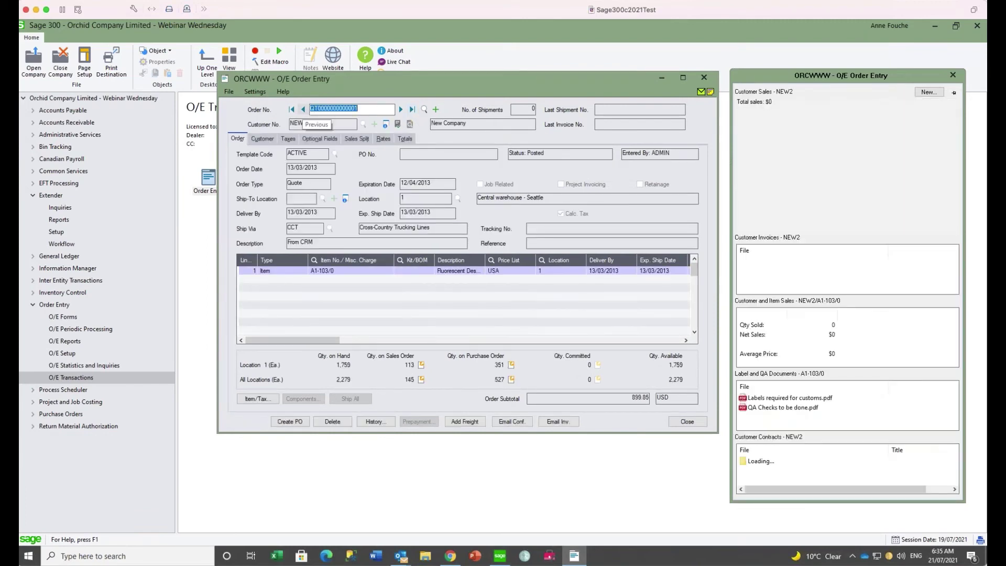
left_click(303, 110)
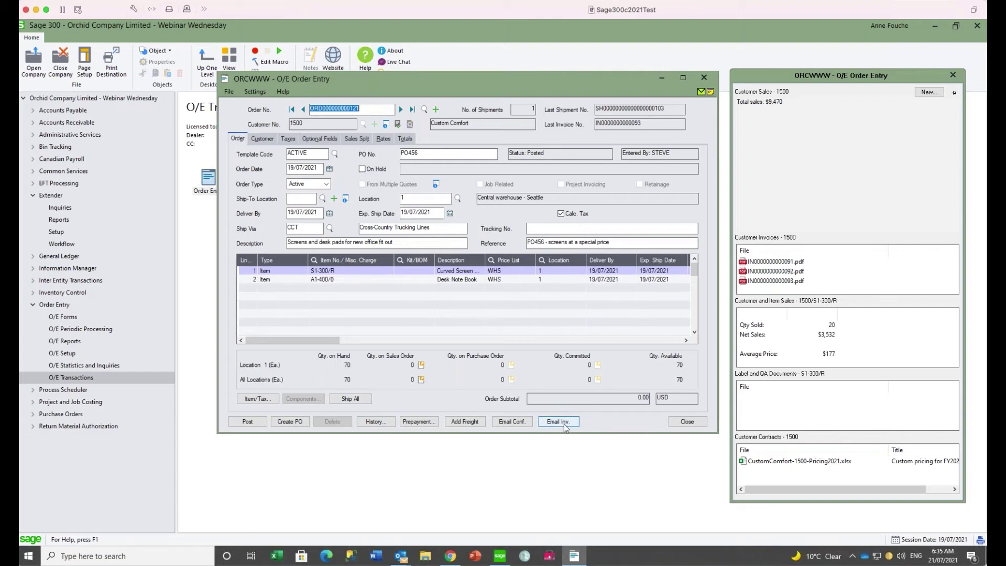
- Review the order's customer invoices and contracts, and highlight the average price in the customer and item sales for S1-300/R
mouse_move(753, 285)
mouse_move(756, 264)
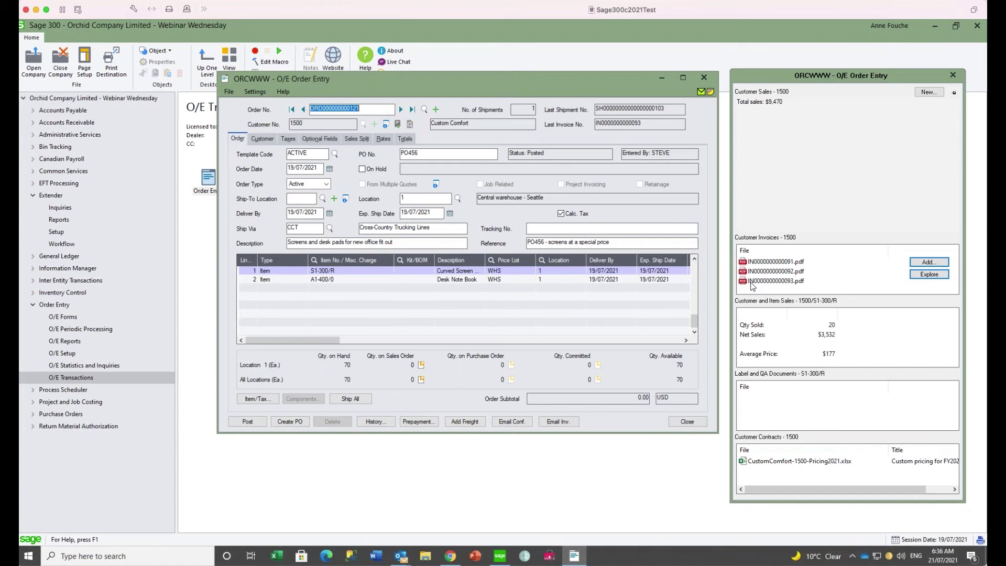
mouse_move(753, 463)
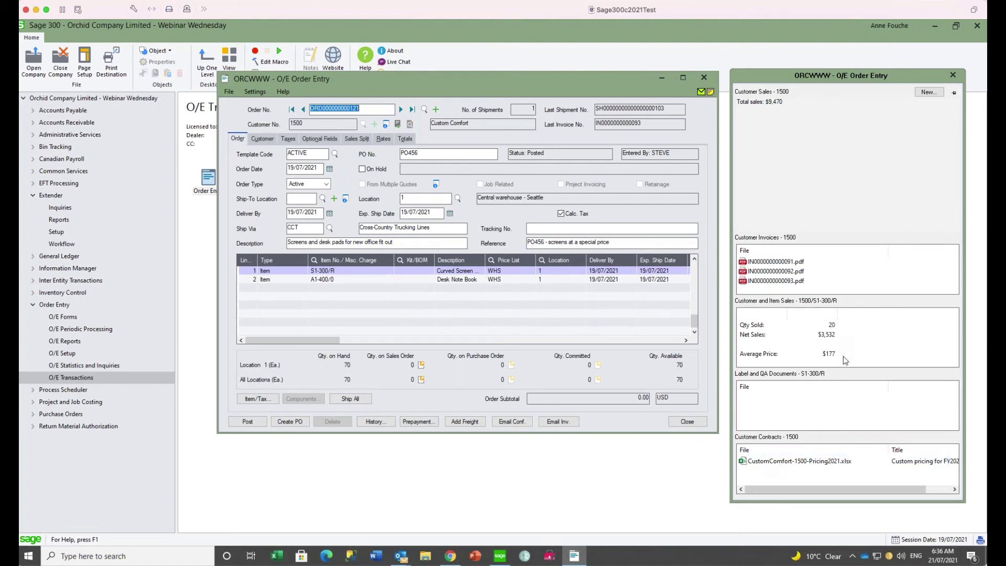
left_click_drag(842, 358, 807, 356)
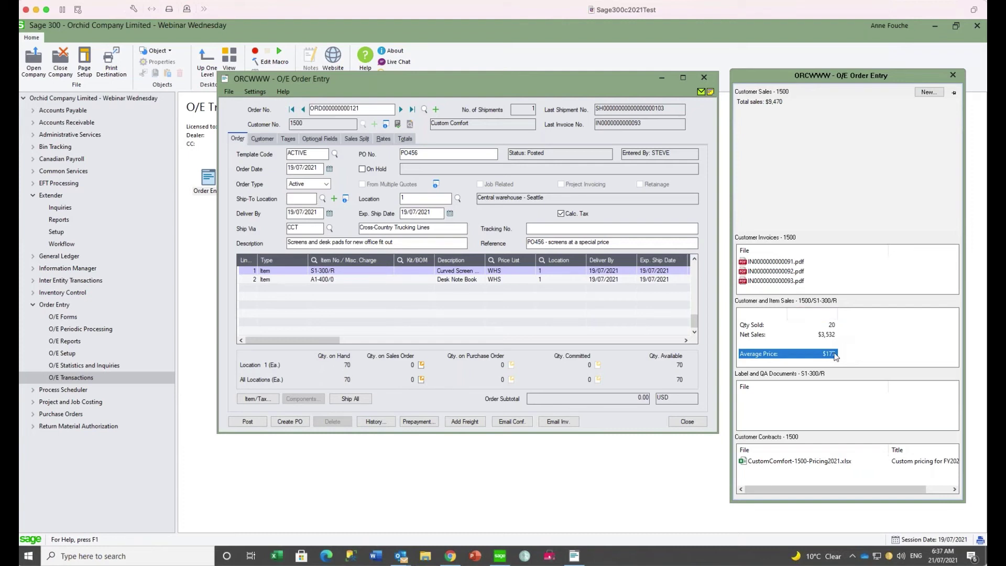
- Highlight the customer's total sales and the average price for S1-300/R in the order's document pane
left_click_drag(849, 144, 713, 100)
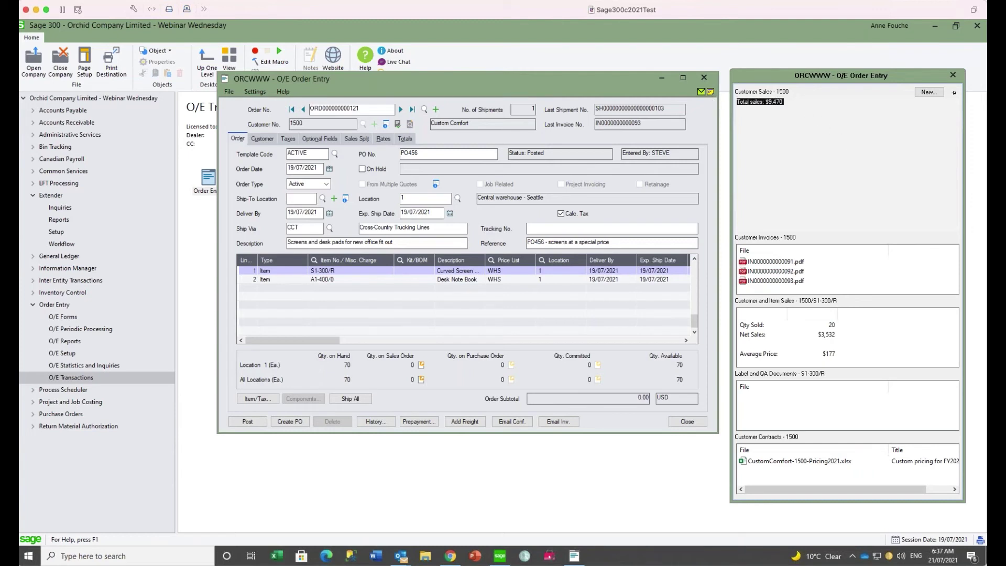
left_click(840, 355)
mouse_move(834, 270)
left_click(827, 355)
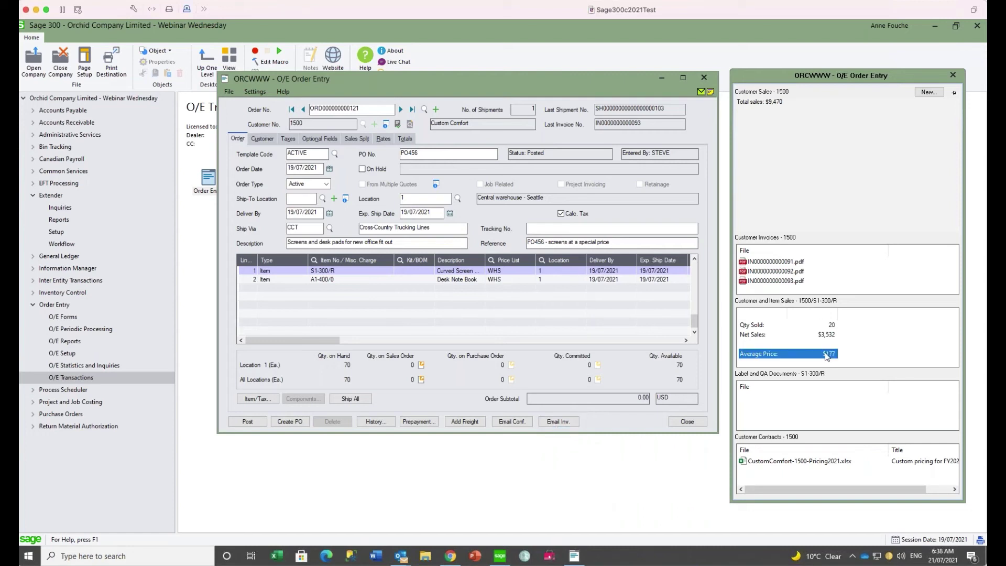
left_click(785, 105)
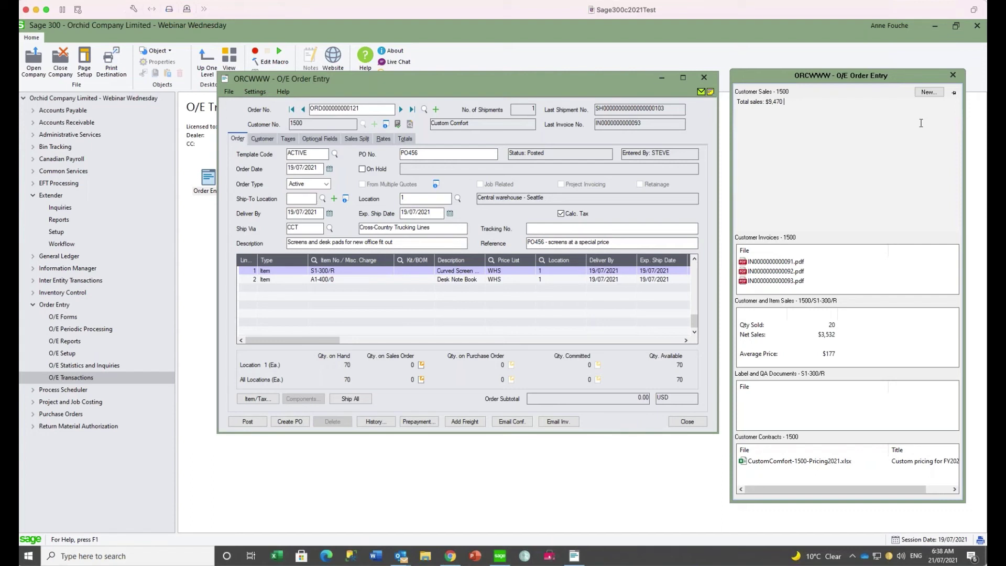
- Close the order and its document pane, and load the ORCWF.OrderNotification template in Extender Workflow Templates
left_click(953, 75)
left_click(703, 77)
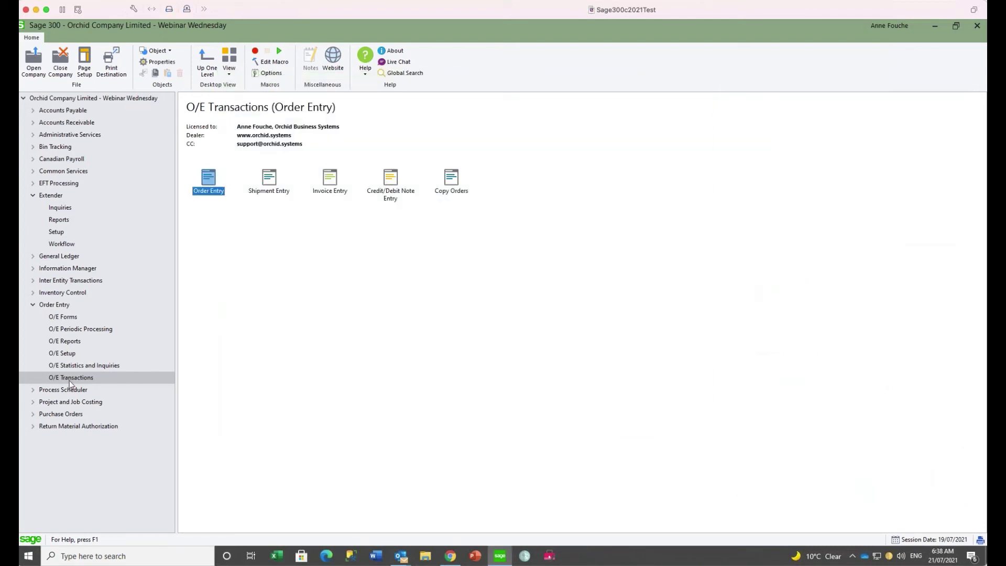
left_click(58, 233)
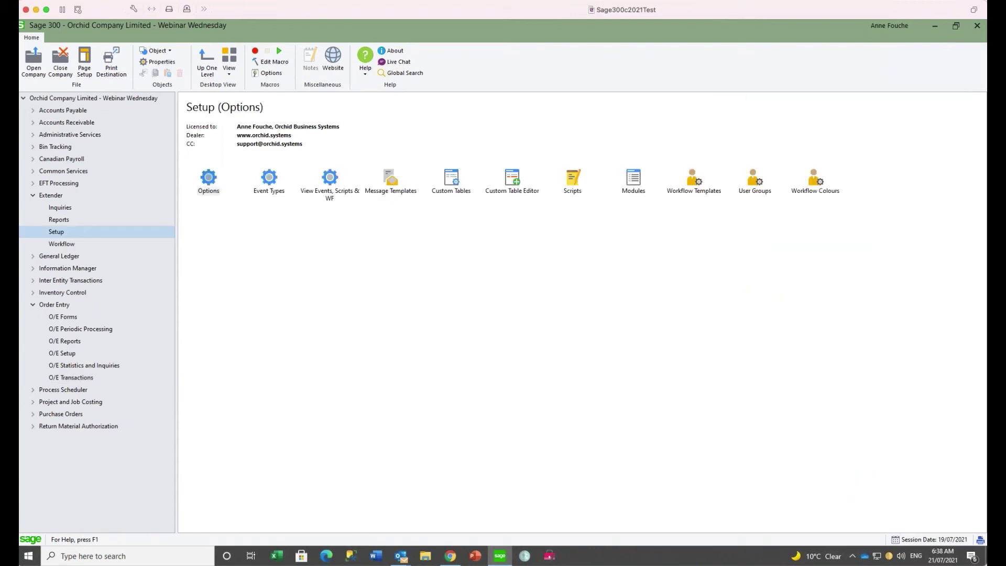
double_click(694, 182)
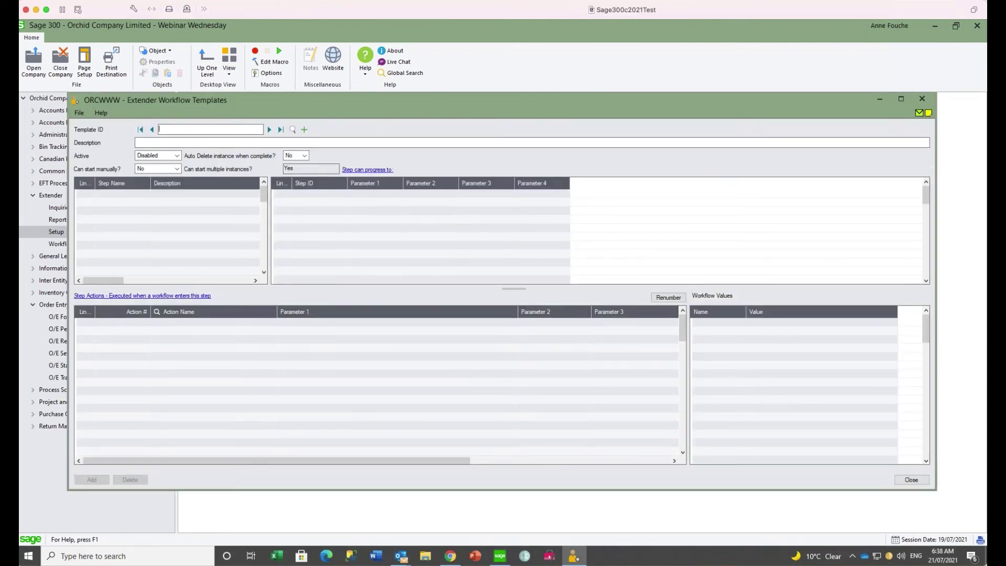
left_click(292, 129)
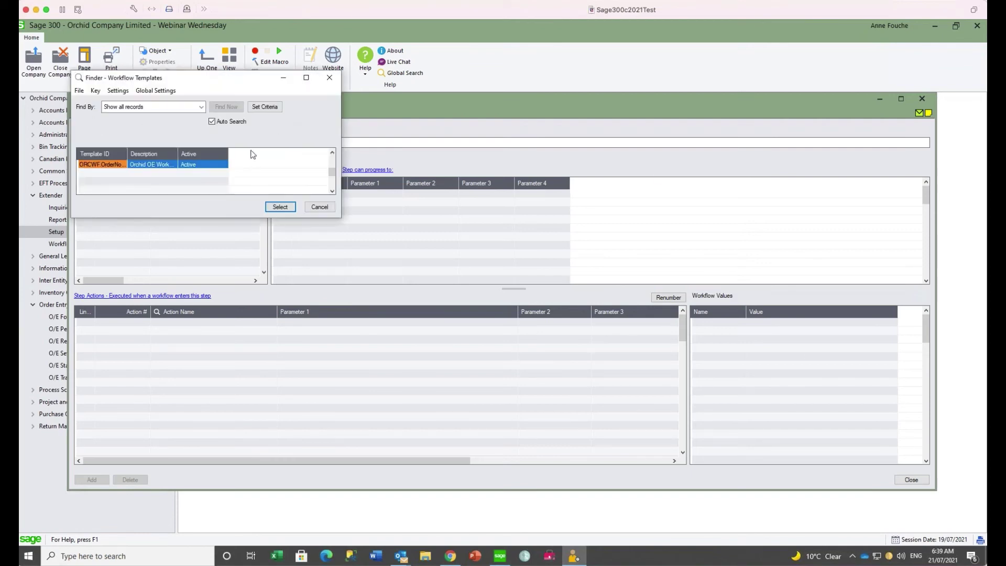
left_click(280, 207)
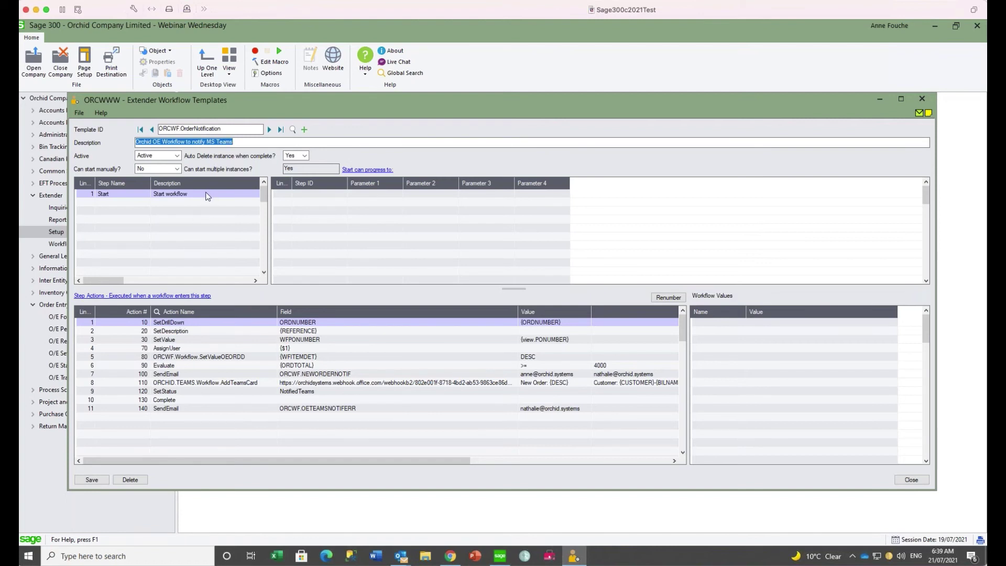
- Review the AssignUser, SetValueOEORDD, SendEmail and AddTeamsCard step actions, and slightly widen the Action Name column
left_click(185, 350)
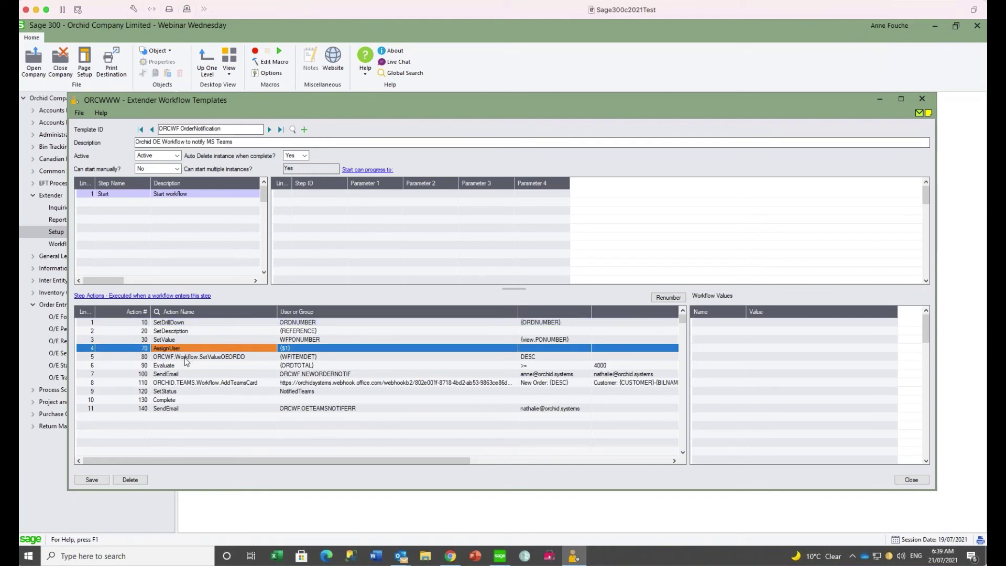
left_click(186, 357)
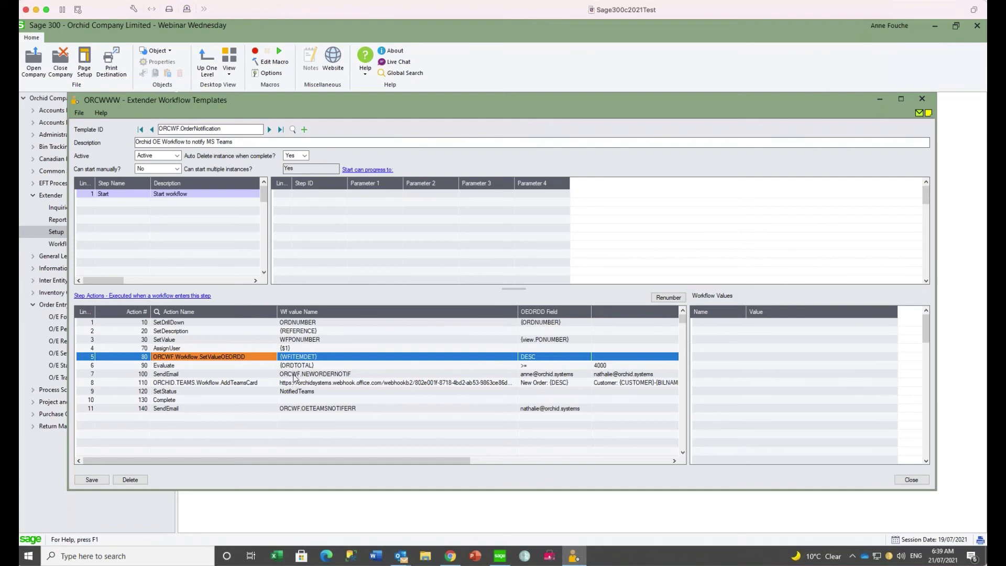
left_click(294, 375)
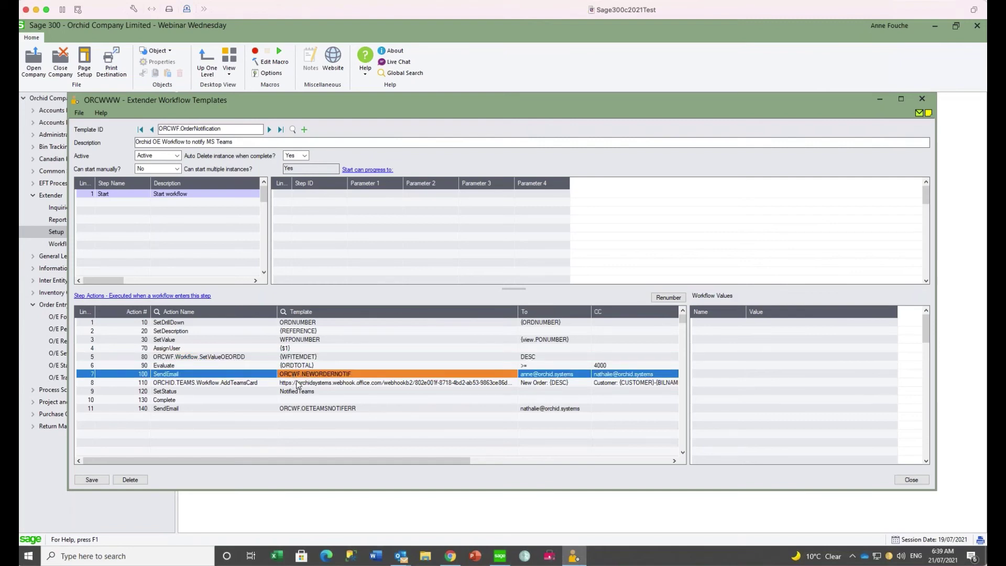
left_click(297, 383)
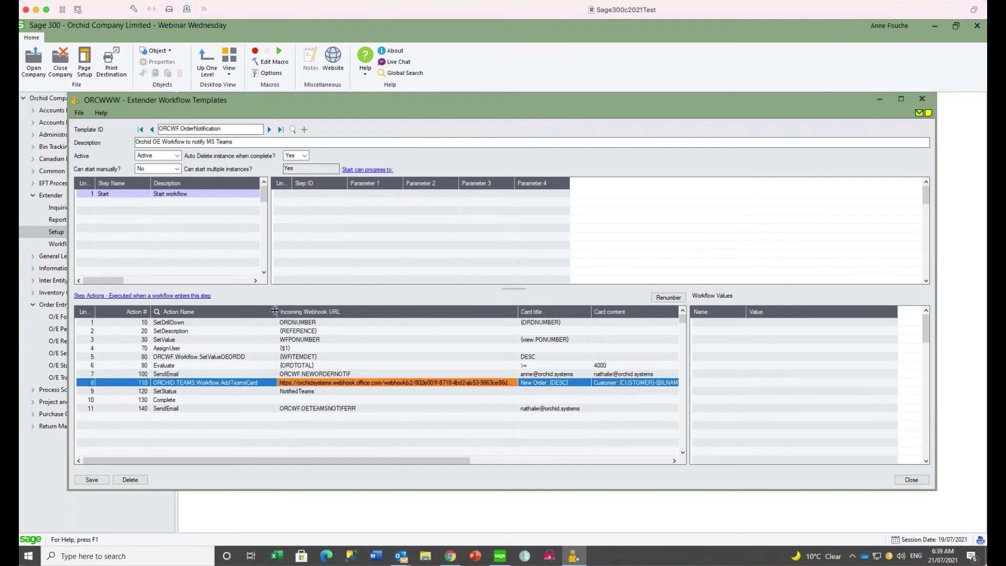
left_click_drag(275, 311, 286, 311)
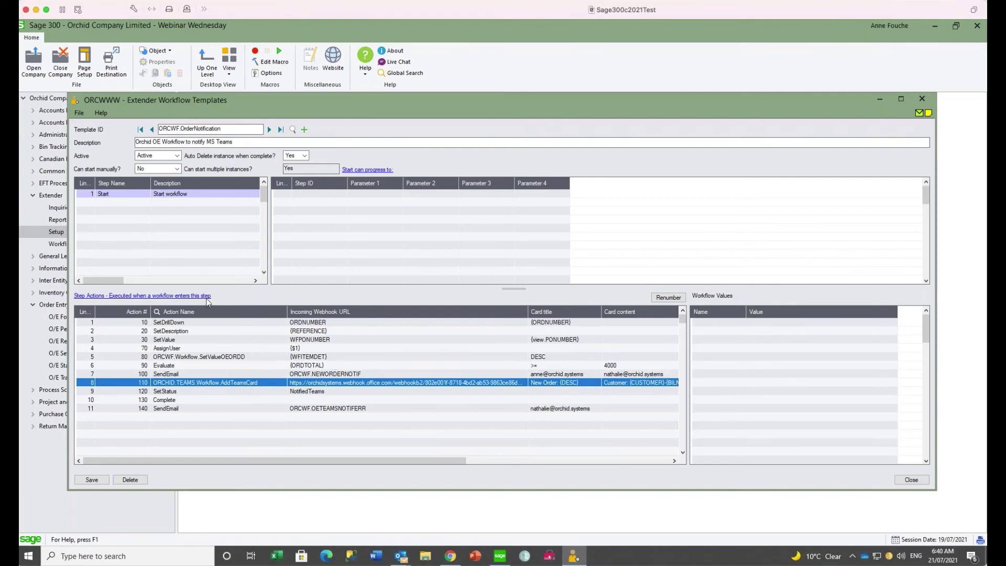
- Open the details of the AddTeamsCard step action and read through its full incoming webhook URL
left_click(194, 296)
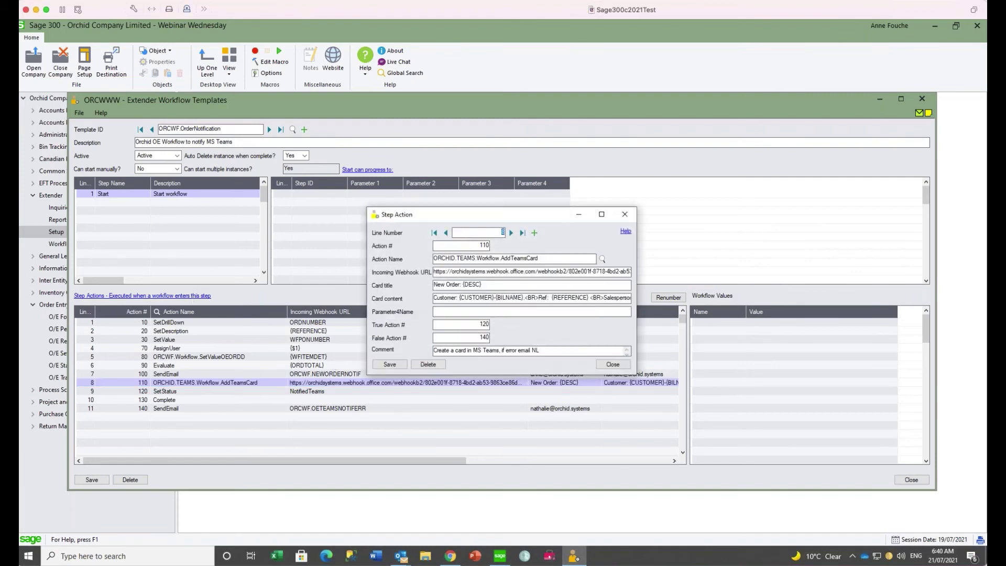
left_click(439, 269)
key("End")
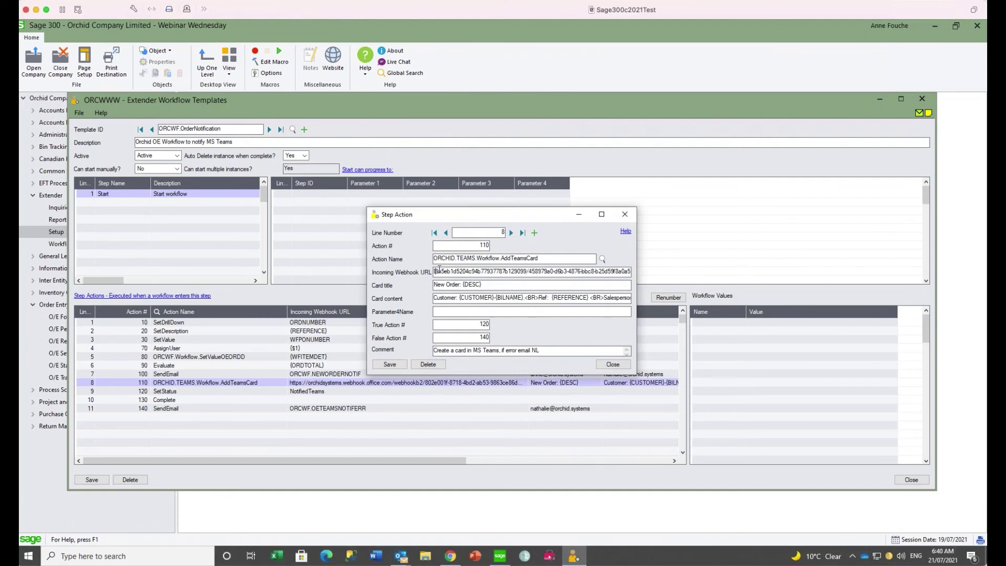
key("Left")
key("Left")
key("Left")
key("Left")
key("Left")
key("Left")
key("Left")
key("Left")
key("Left")
key("Left")
key("Left")
key("Left")
key("Left")
key("Left")
key("Left")
key("Left")
key("Left")
key("Left")
key("Left")
key("Left")
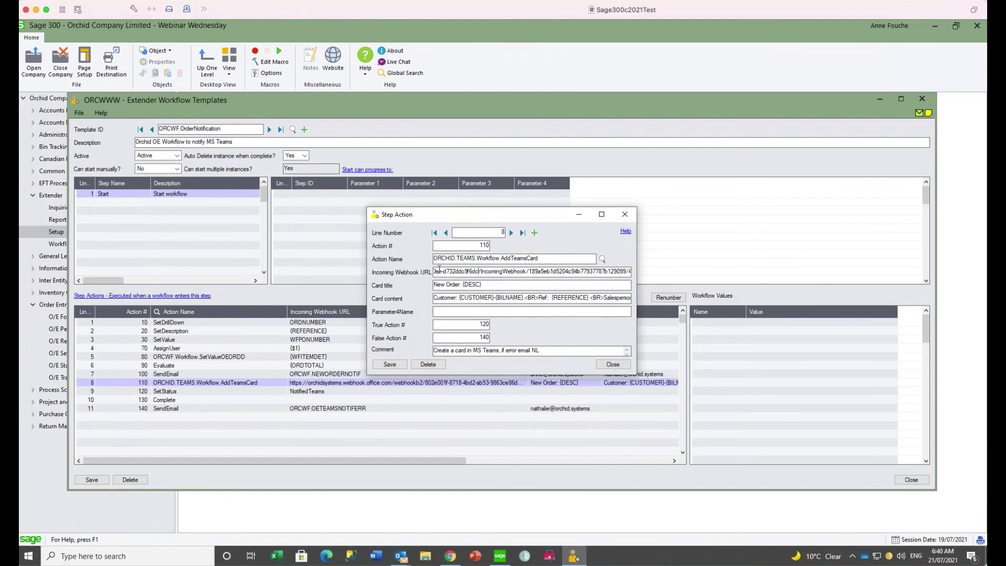
key("Left")
key("Left")
key("Left")
key("Left")
key("Left")
key("Left")
key("Left")
key("Left")
key("Left")
key("Left")
key("Left")
key("Left")
key("Left")
key("Left")
key("Left")
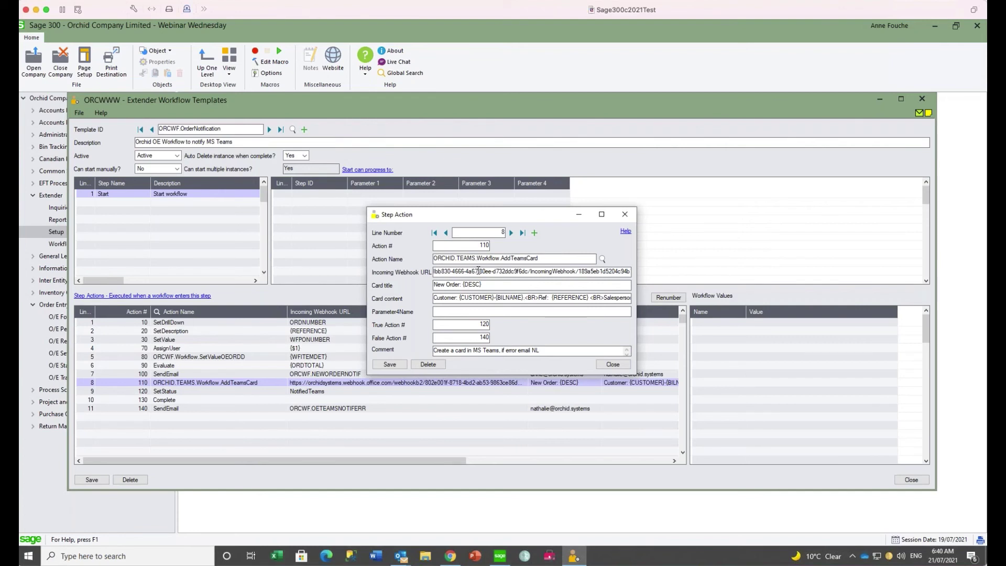
key("Left")
key("Left")
key("Left")
key("Left")
key("Left")
key("Left")
key("Left")
key("Left")
key("Left")
key("Left")
key("Left")
key("Left")
key("Left")
key("Left")
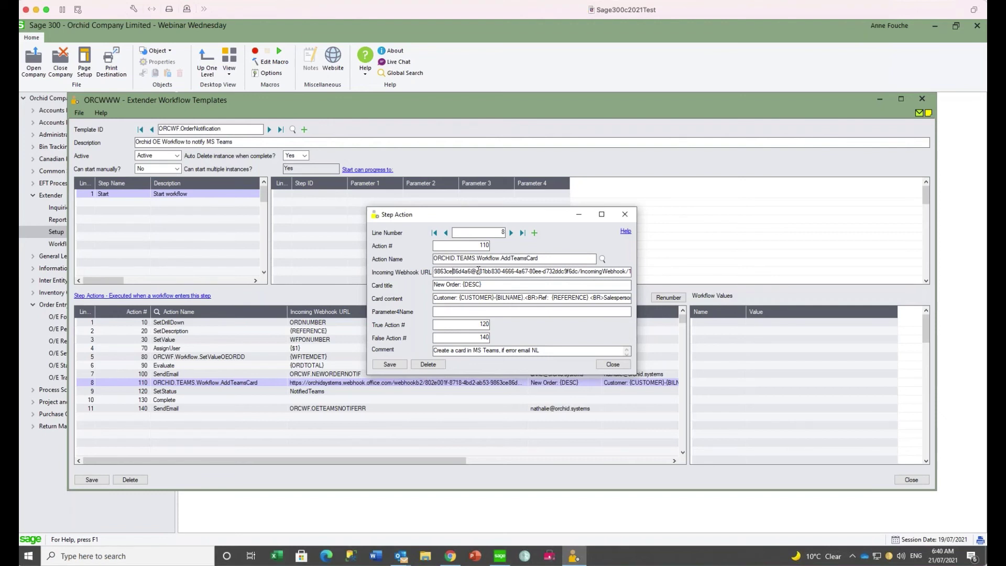
key("Left")
key("Left")
key("Left")
key("Left")
key("Left")
key("Left")
key("Left")
key("Left")
key("Left")
key("Left")
key("Left")
key("Left")
key("Left")
key("Left")
key("Left")
key("Left")
key("Left")
key("Left")
key("Left")
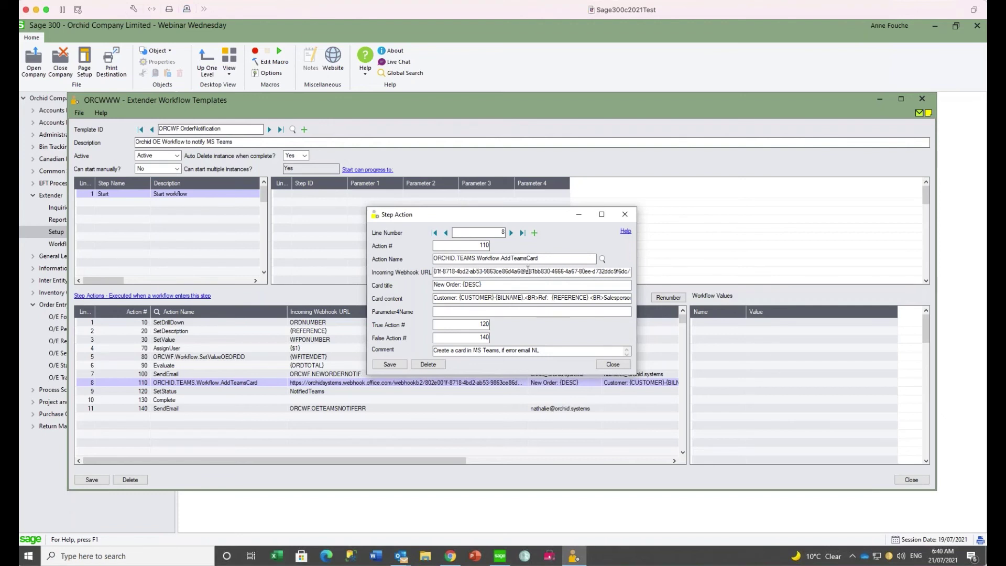
key("Left")
key("Left")
key("Left")
key("Left")
key("Left")
key("Left")
key("Left")
key("Left")
key("Left")
key("Left")
key("Left")
key("Left")
key("Left")
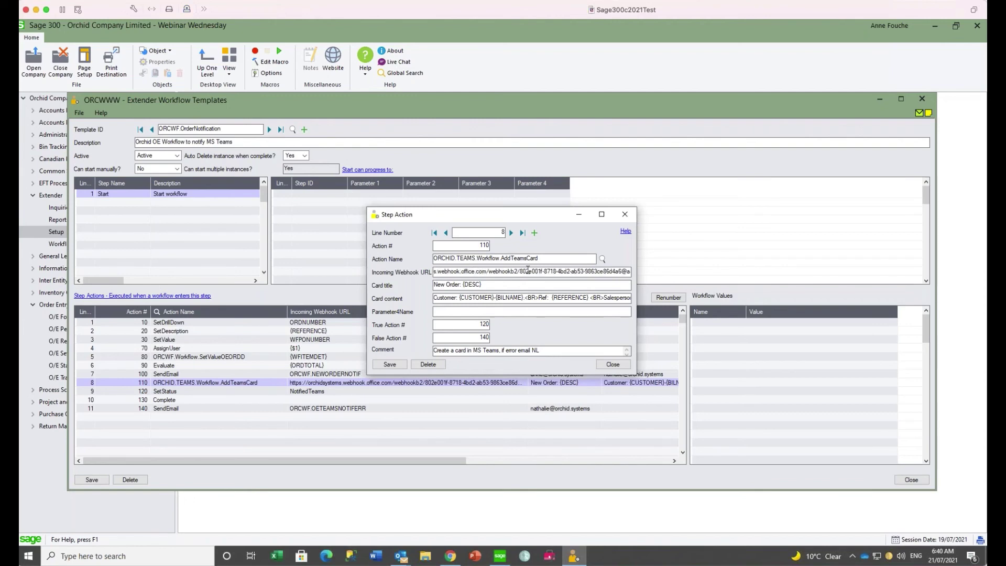
key("Left")
key("Left")
key("Left")
key("Left")
key("Left")
key("Left")
key("Left")
key("Left")
key("Left")
key("Left")
key("Left")
key("Left")
key("Left")
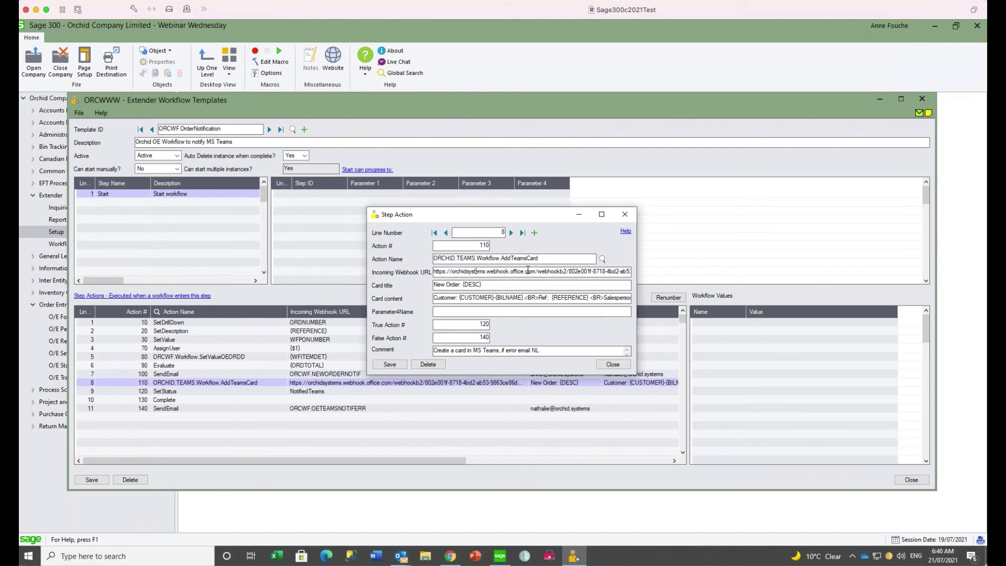
- Examine the Teams card's title and full content template, and close the step action details
left_click(497, 285)
left_click(446, 298)
key("End")
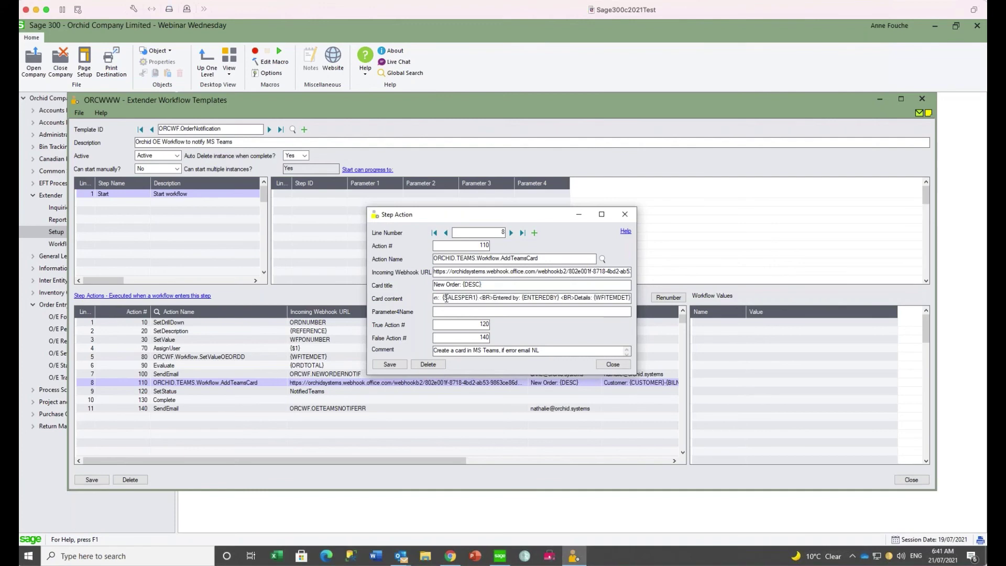
key("Left")
key("Left")
key("Left")
key("Left")
key("Left")
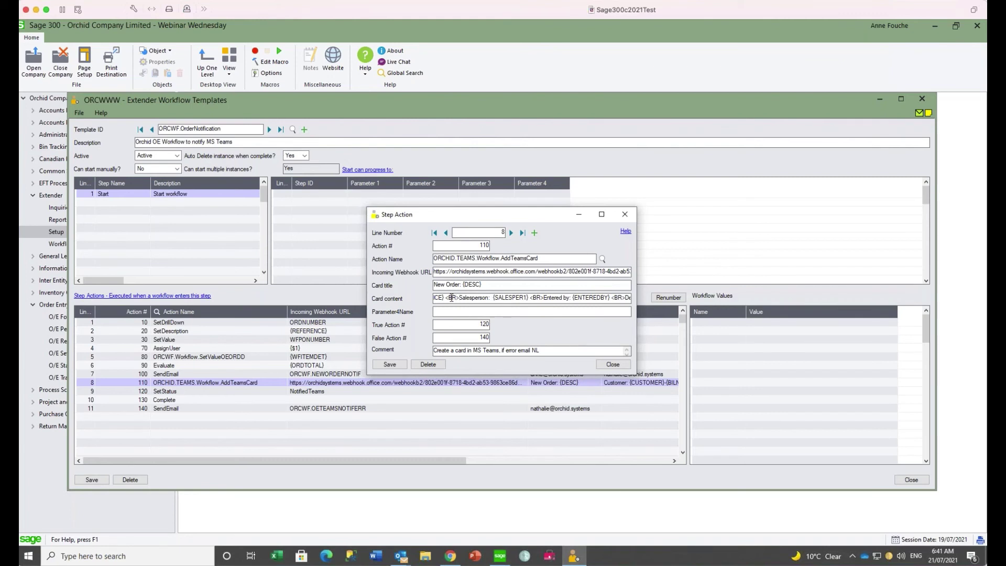
key("Right")
key("Right")
key("Right")
key("Right")
key("Right")
key("Right")
key("Right")
key("Right")
key("Right")
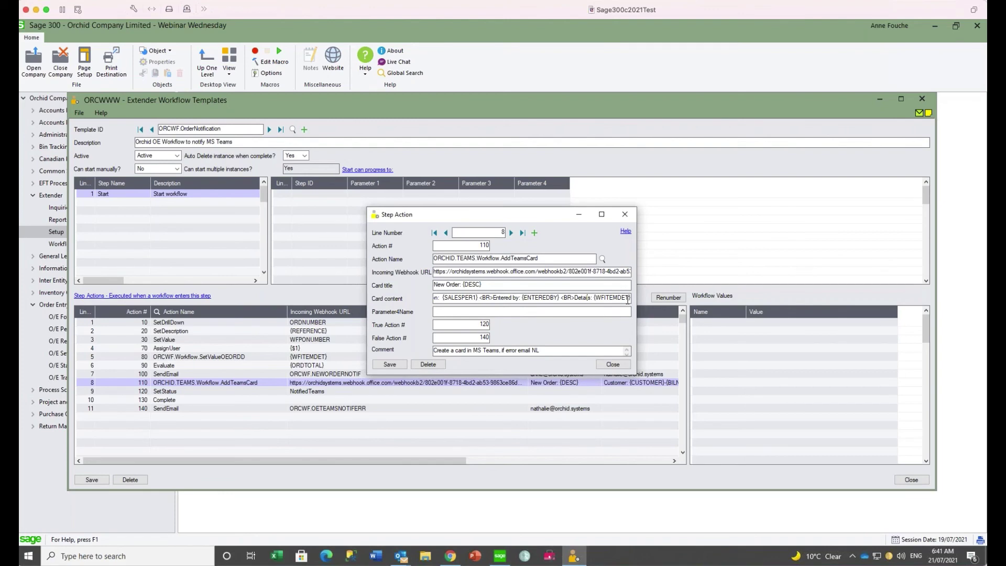
left_click(606, 365)
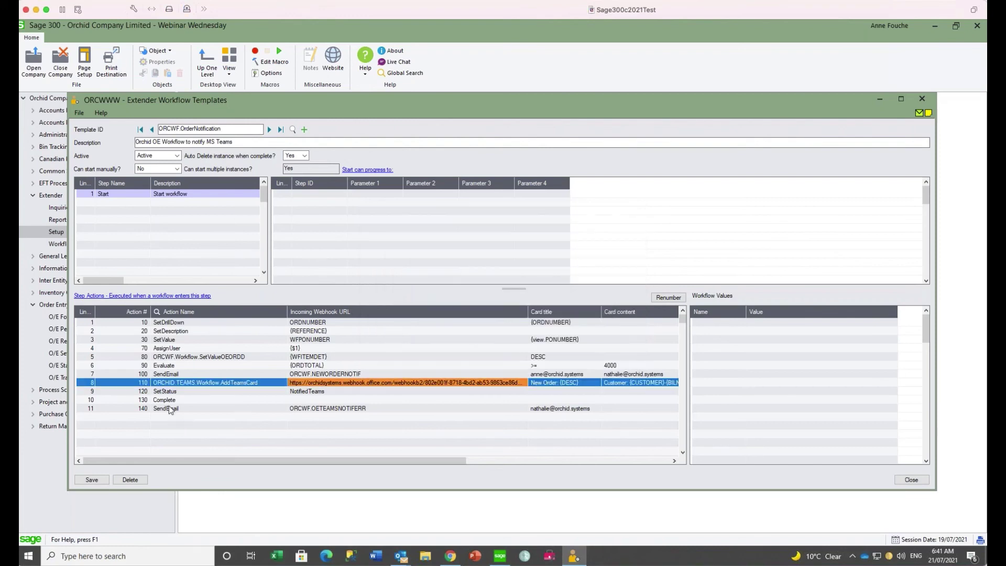